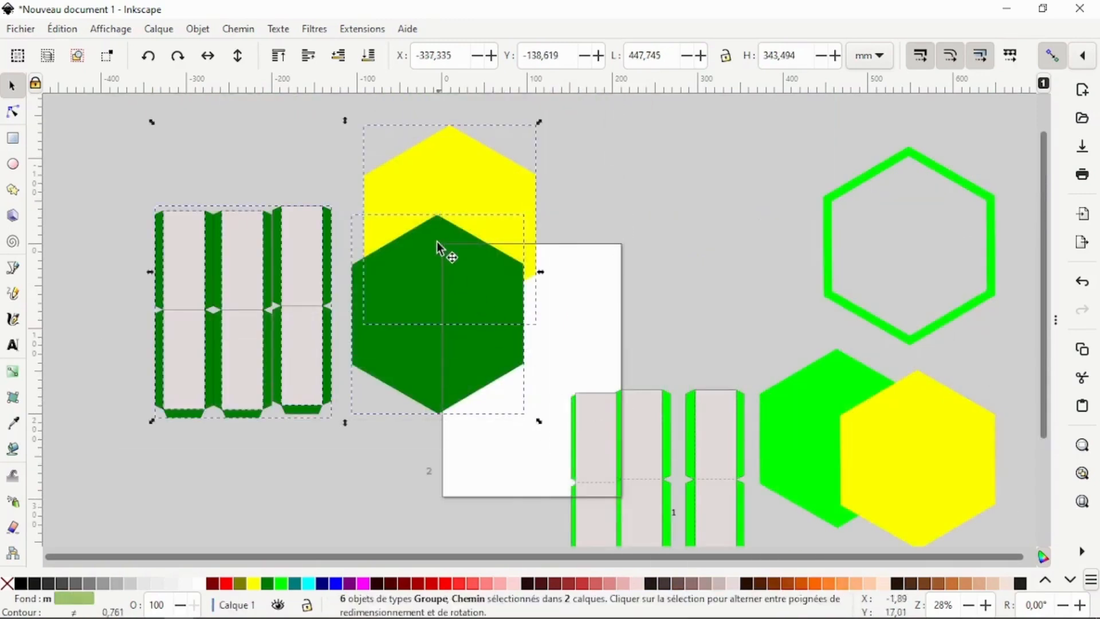
# Step: Group the selected green hexagon, yellow hexagon and strip pieces into one group
pyautogui.rightClick(438, 235)
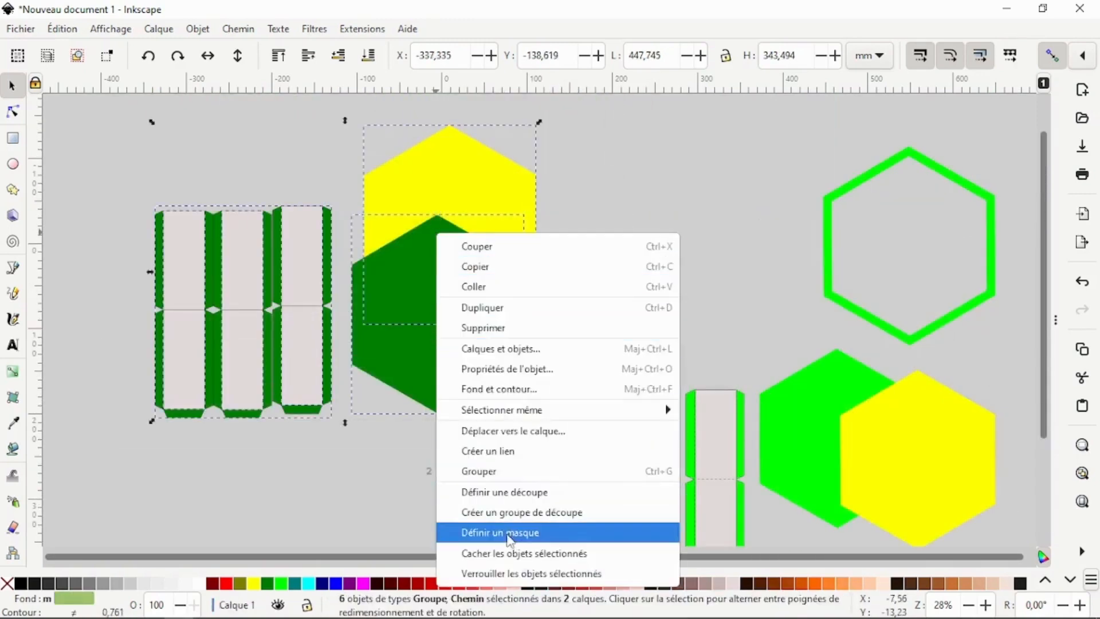
pyautogui.click(499, 472)
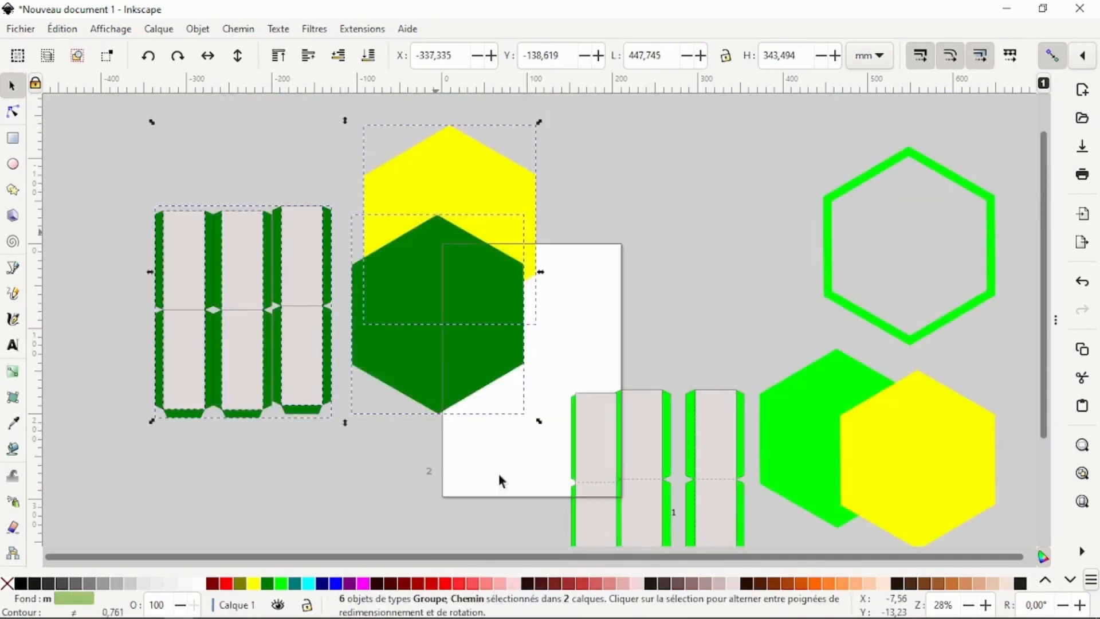
# Step: Select the bright green and yellow hexagon group with its strips and copy it
pyautogui.click(842, 445)
pyautogui.rightClick(835, 445)
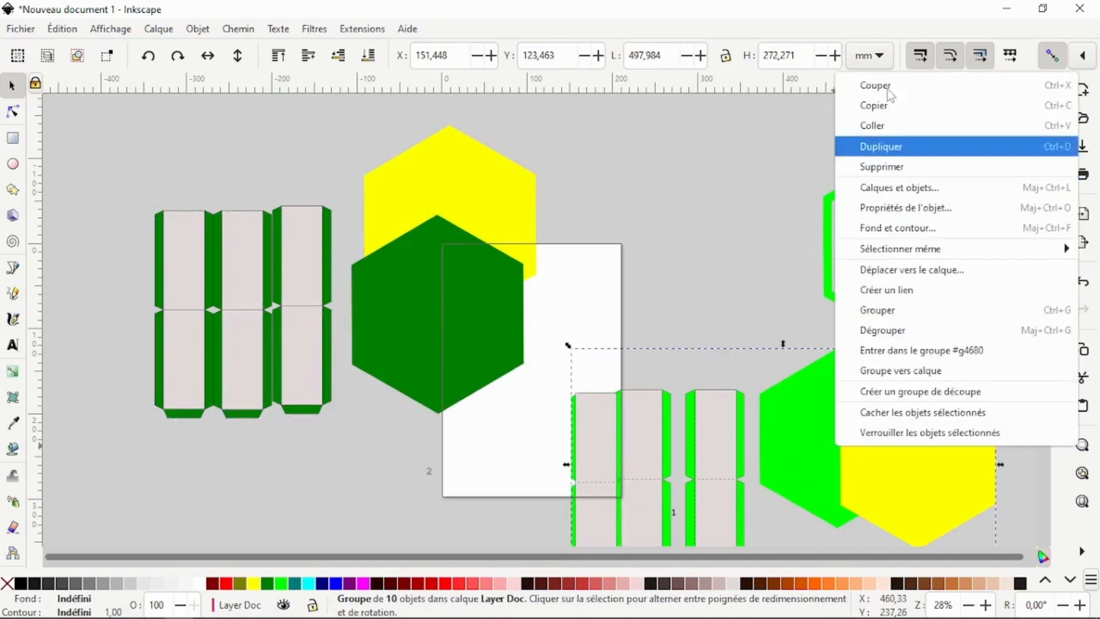
pyautogui.click(894, 106)
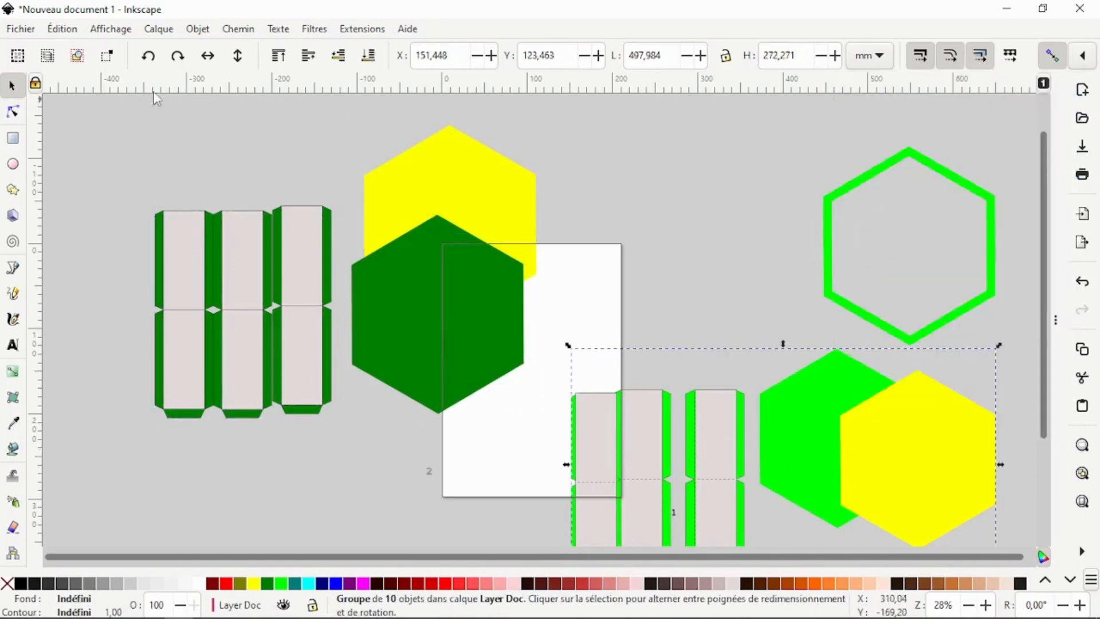
# Step: Create a new blank document
pyautogui.click(20, 32)
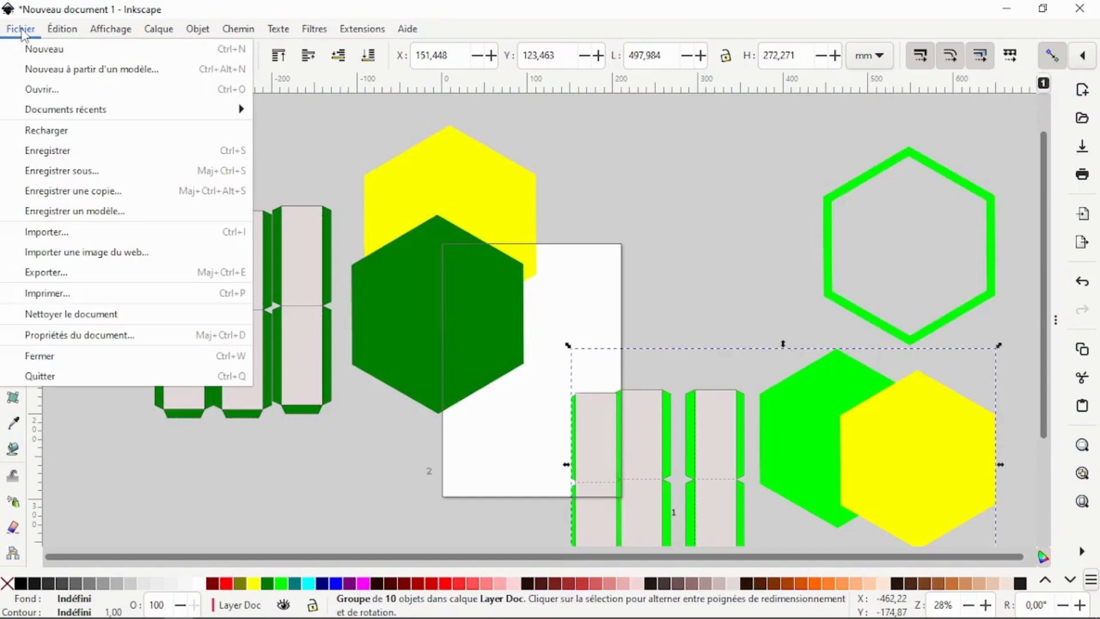
pyautogui.click(46, 53)
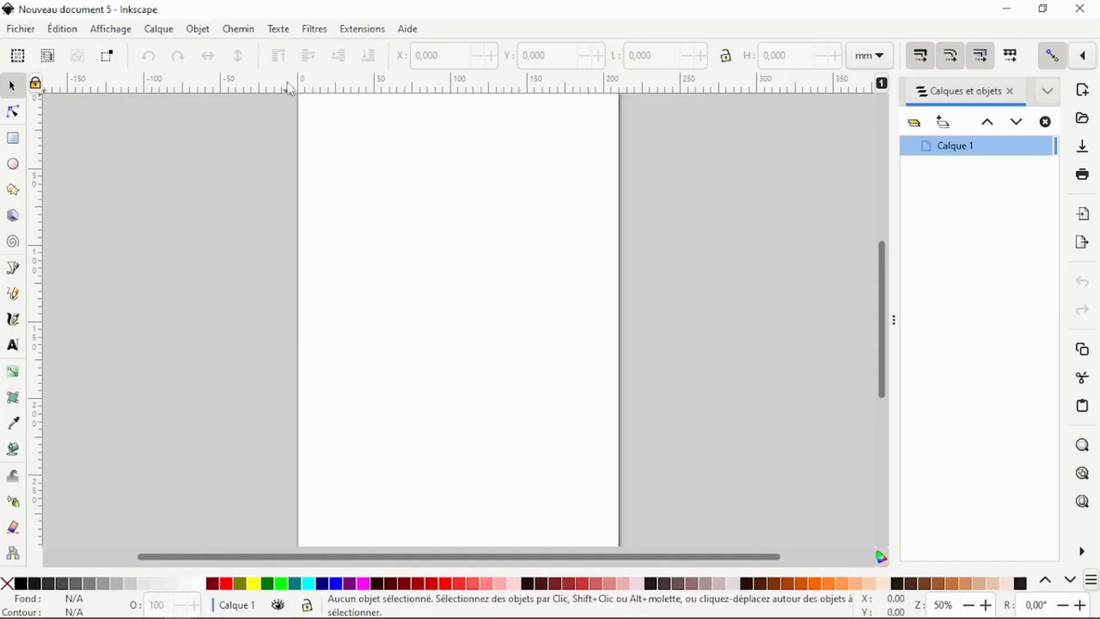
# Step: Paste the copied group into the new document and move it up and left onto the page
pyautogui.rightClick(407, 197)
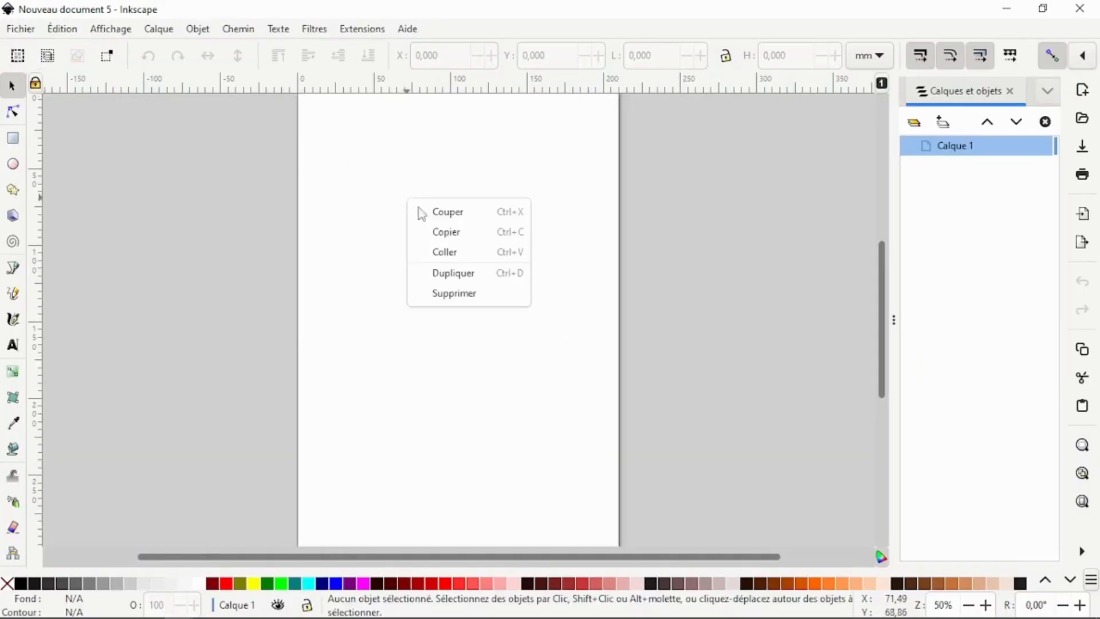
pyautogui.click(463, 259)
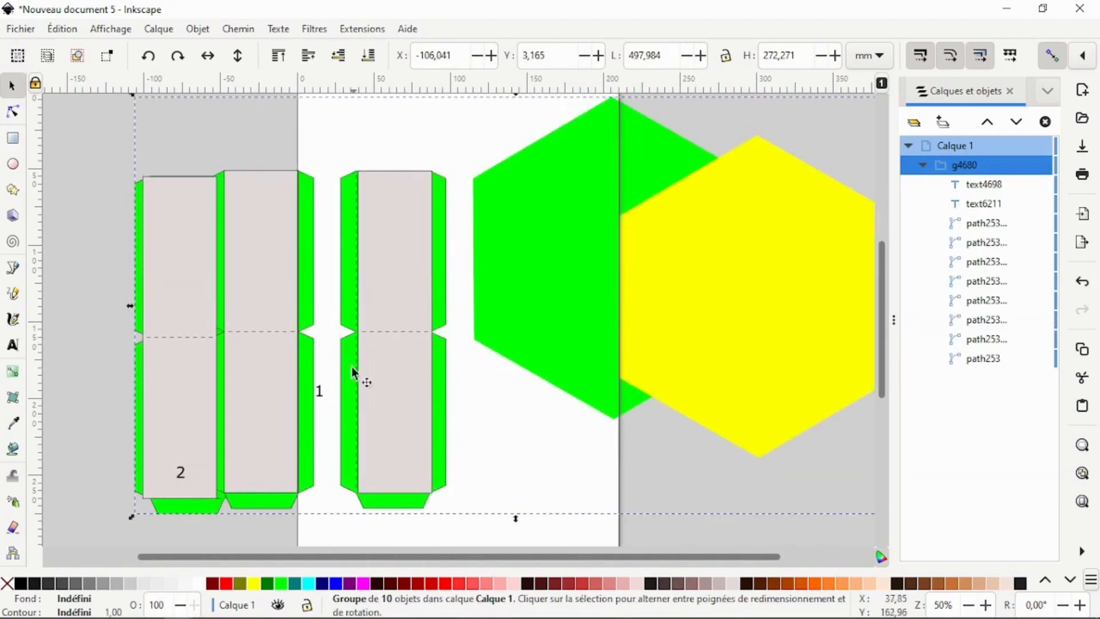
pyautogui.moveTo(397, 351); pyautogui.dragTo(332, 304)
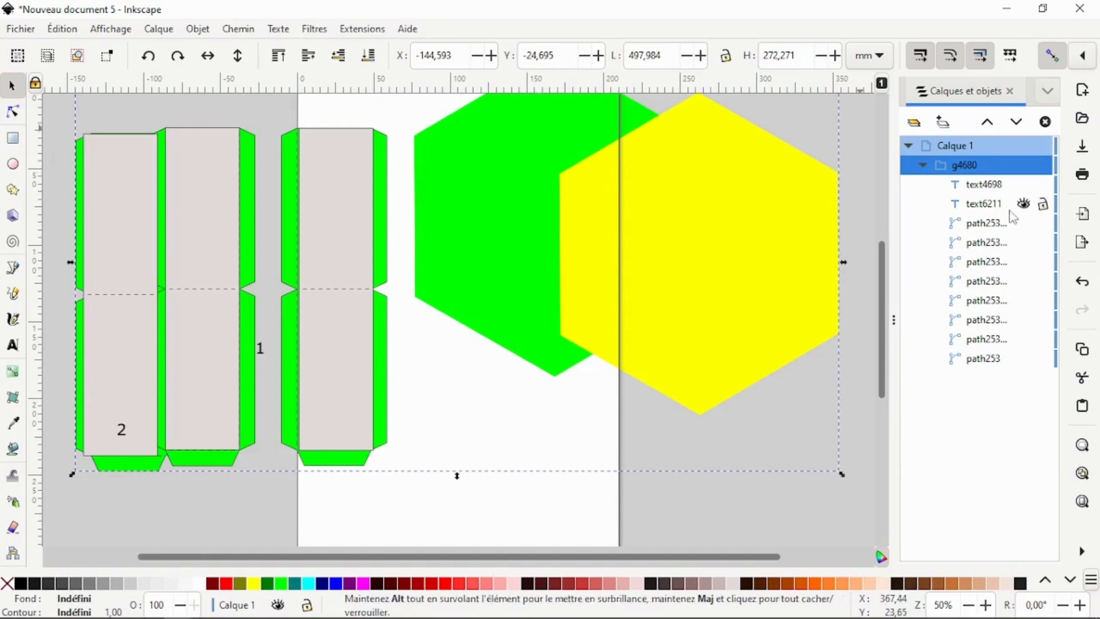
# Step: Delete the "1" and "2" number text labels from inside the pasted group
pyautogui.click(987, 184)
pyautogui.click(991, 204)
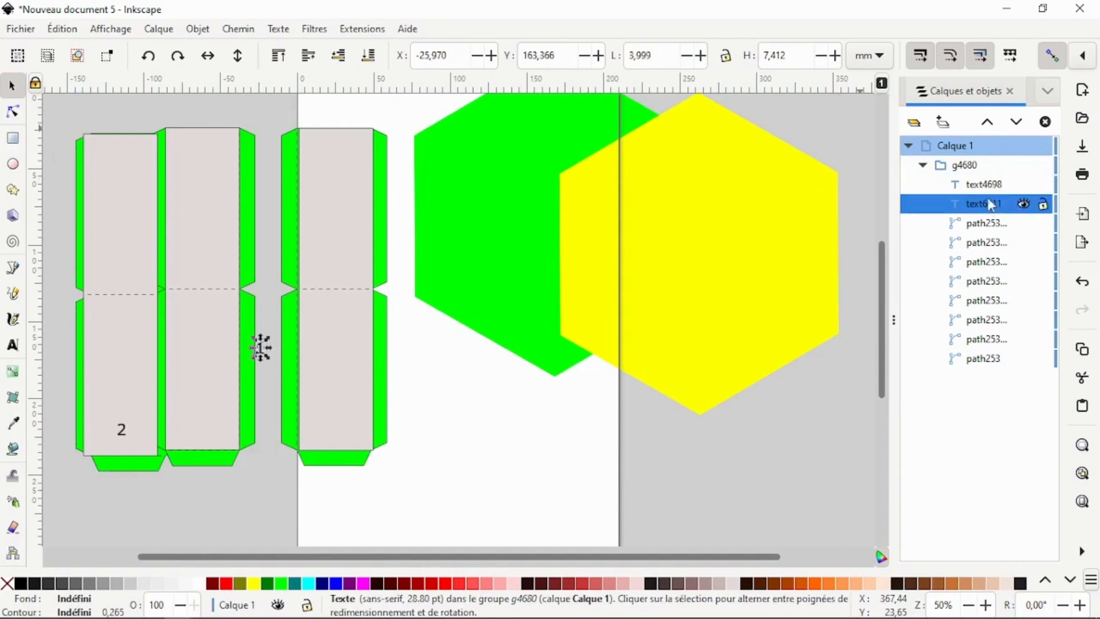
pyautogui.click(989, 188)
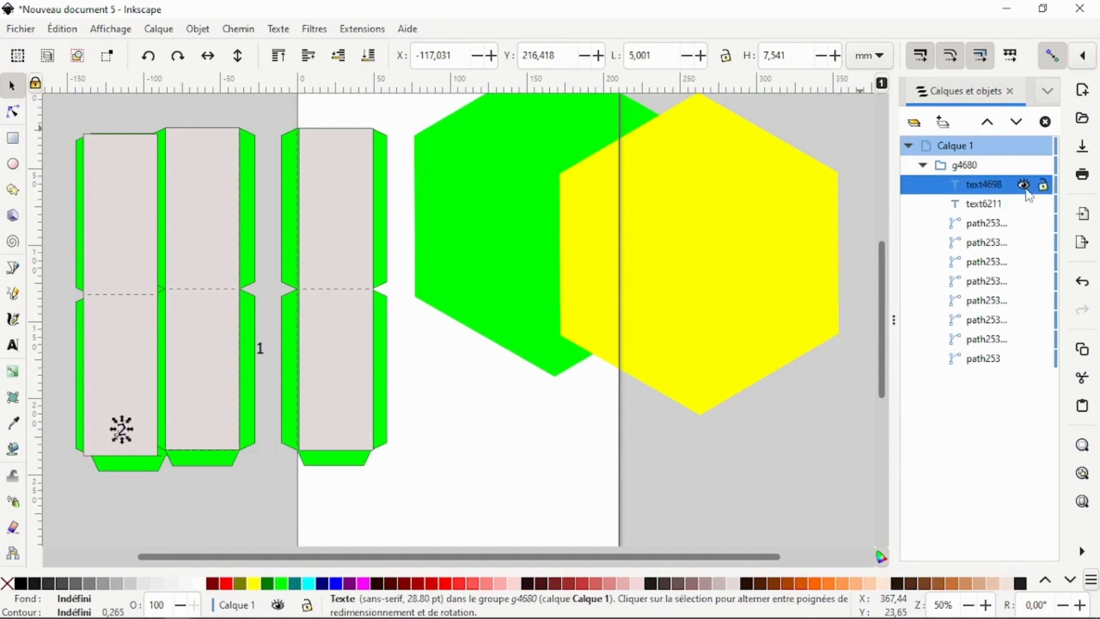
pyautogui.press('Delete')
pyautogui.click(990, 187)
pyautogui.press('Delete')
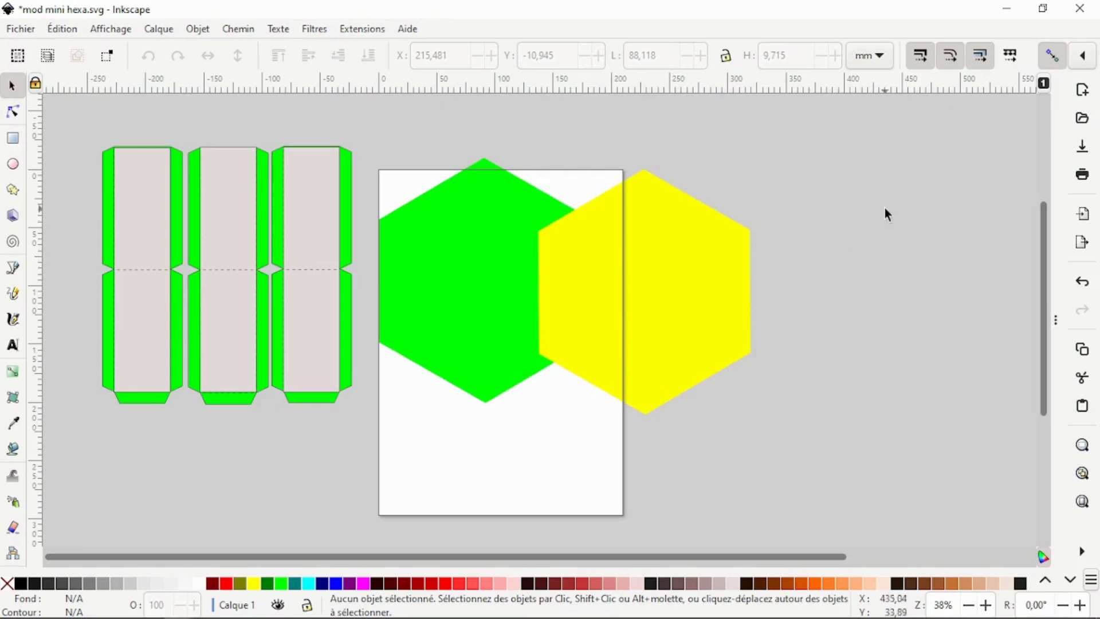
# Step: Draw a rectangle about 633 × 313 mm covering all the pieces and give it a white fill
pyautogui.click(13, 138)
pyautogui.moveTo(64, 115); pyautogui.dragTo(802, 481)
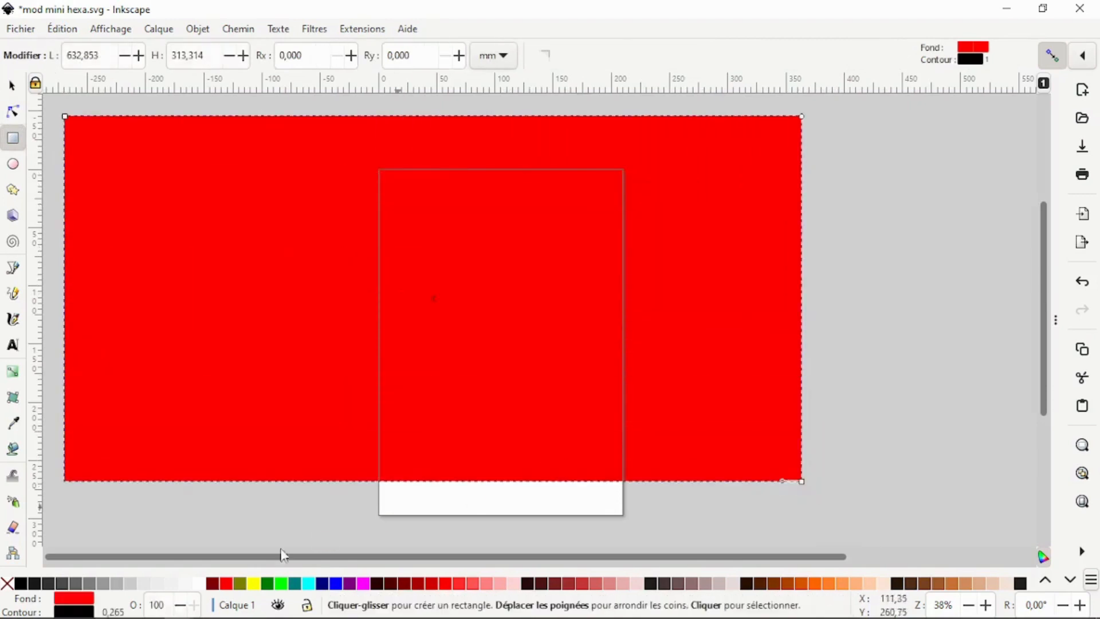
pyautogui.click(199, 585)
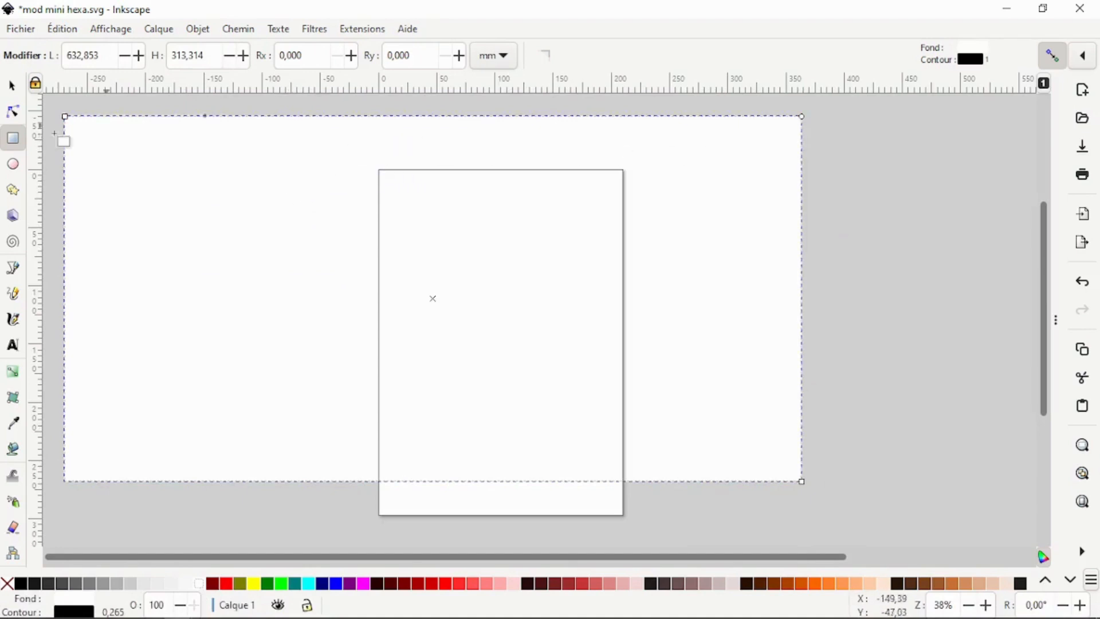
# Step: Select the white rectangle and send it to the back behind the pieces
pyautogui.click(12, 87)
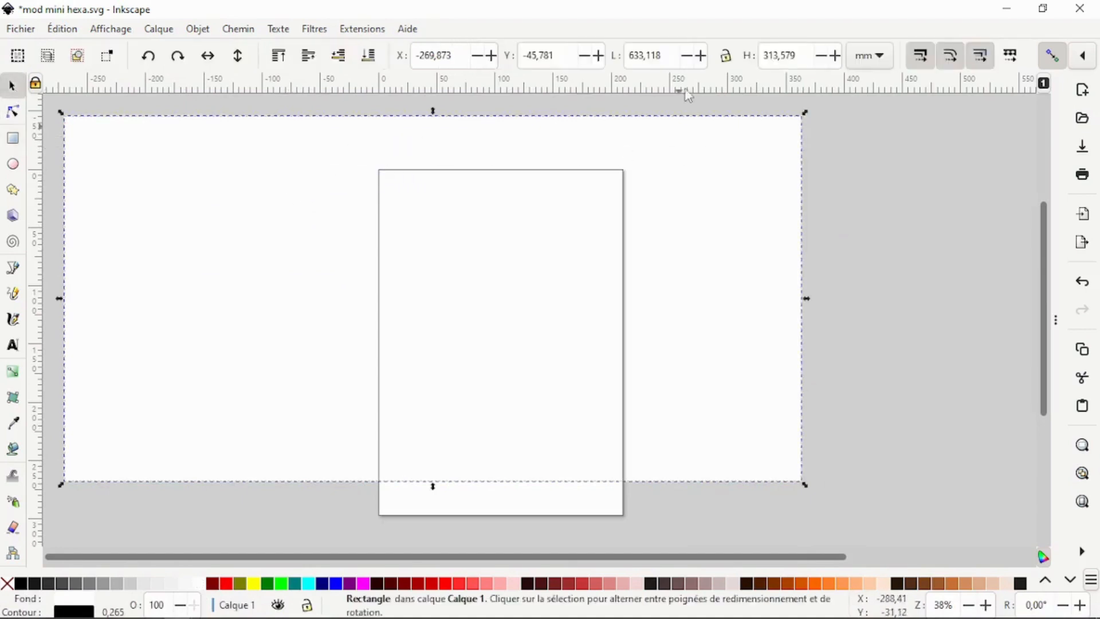
pyautogui.click(710, 135)
pyautogui.click(369, 59)
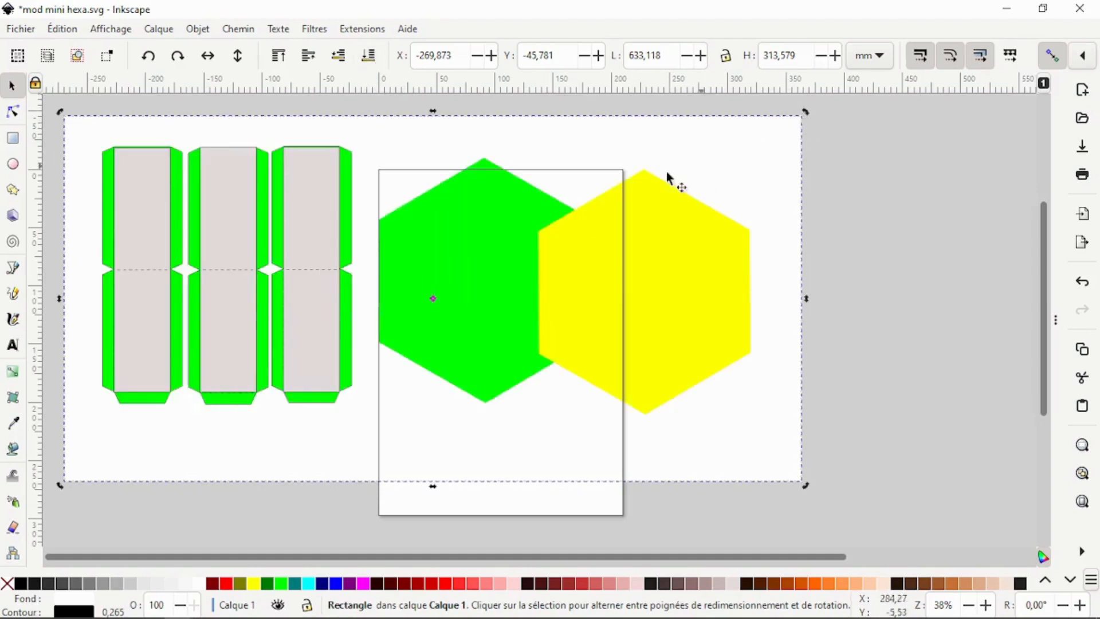
# Step: Resize the white background rectangle to about 585 × 244 mm so it frames the pieces tightly
pyautogui.click(832, 166)
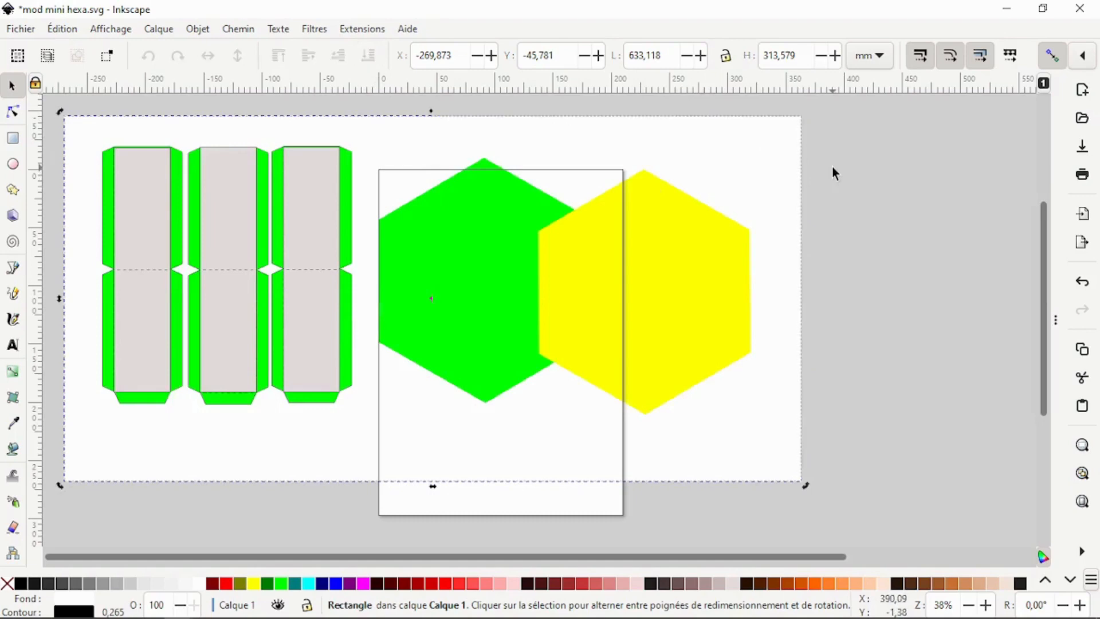
pyautogui.click(783, 160)
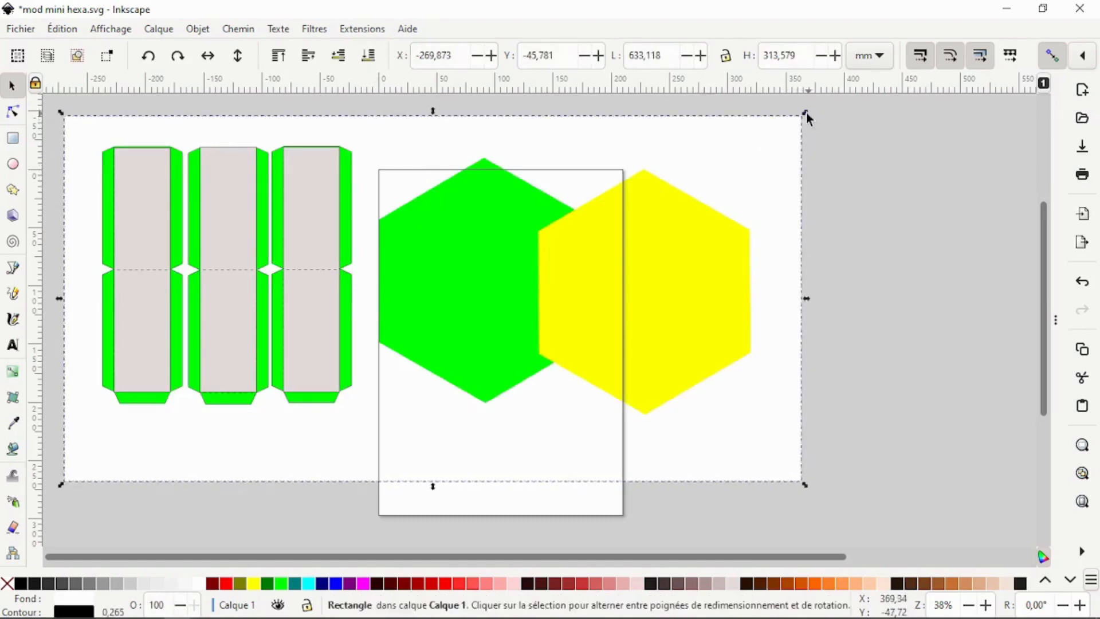
pyautogui.moveTo(807, 112); pyautogui.dragTo(783, 138)
pyautogui.moveTo(424, 483); pyautogui.dragTo(426, 436)
pyautogui.click(877, 248)
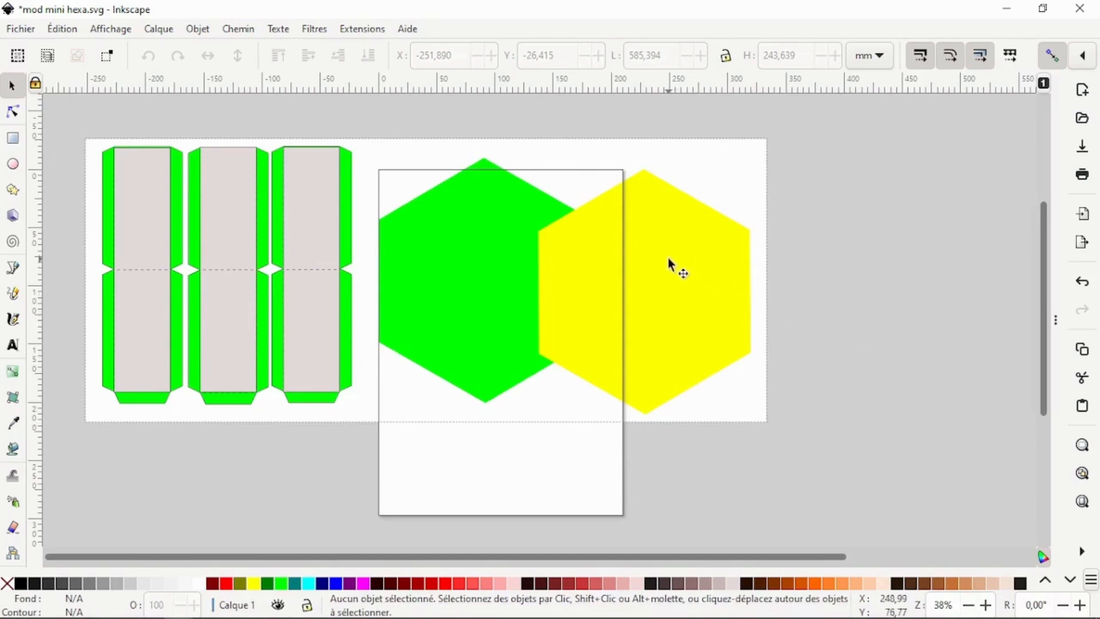
# Step: Check the hexagon and strip sizes, then add the text label 18.227/21.045 above the yellow hexagon
pyautogui.click(492, 278)
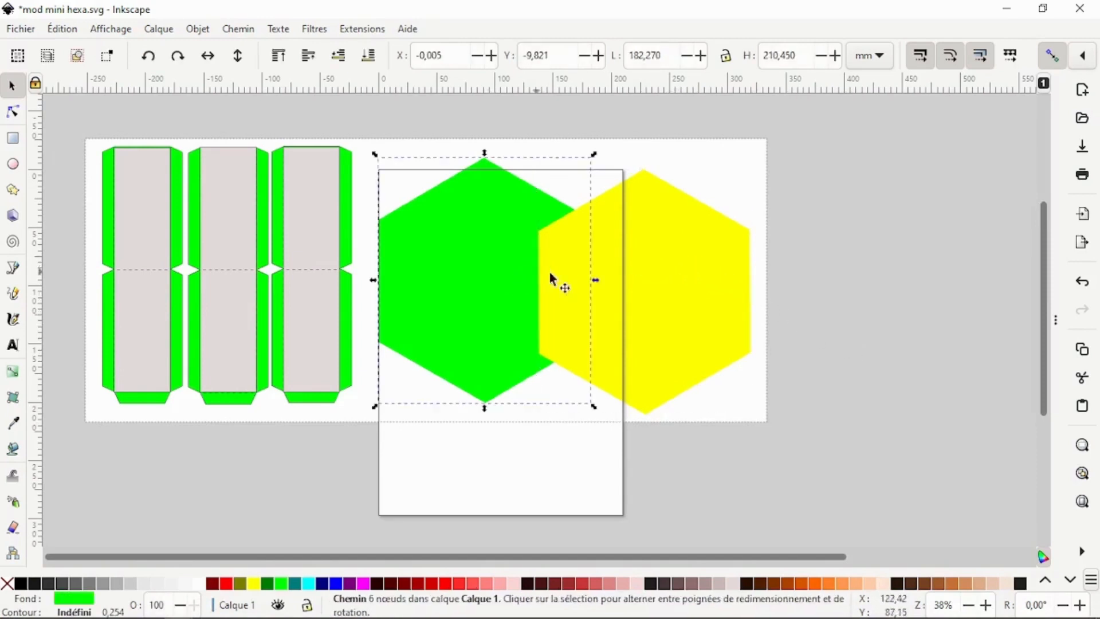
pyautogui.click(618, 275)
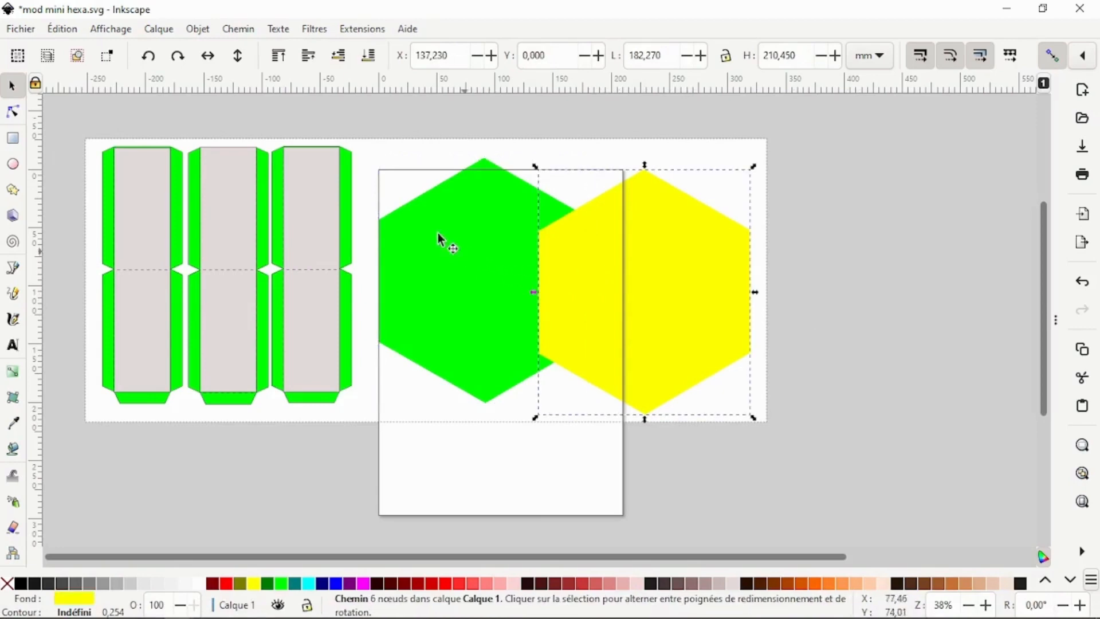
pyautogui.click(355, 230)
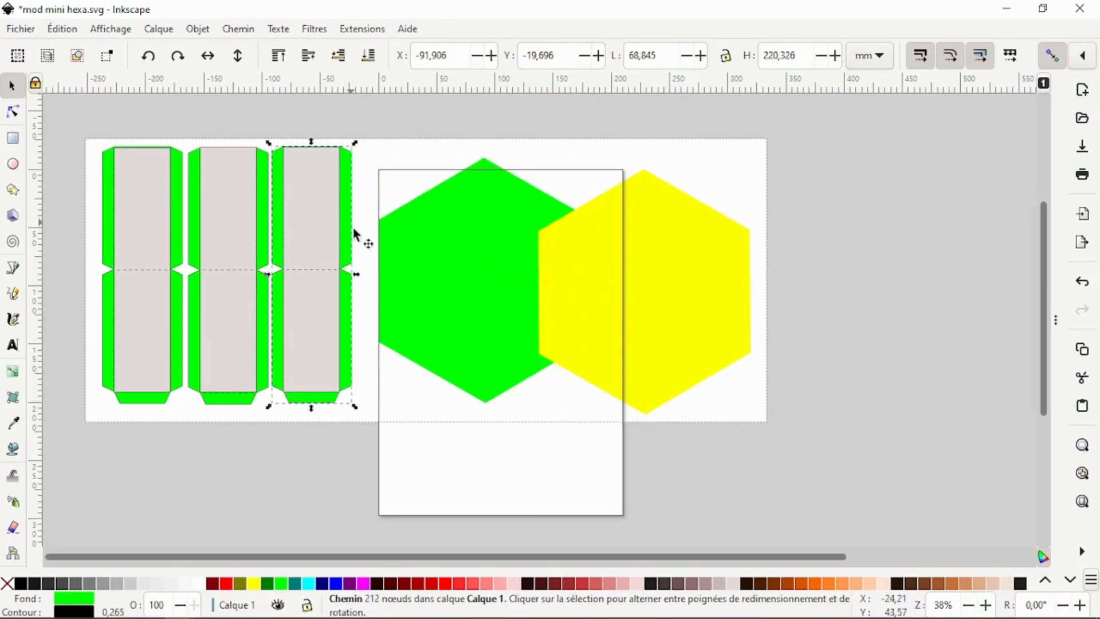
pyautogui.click(315, 280)
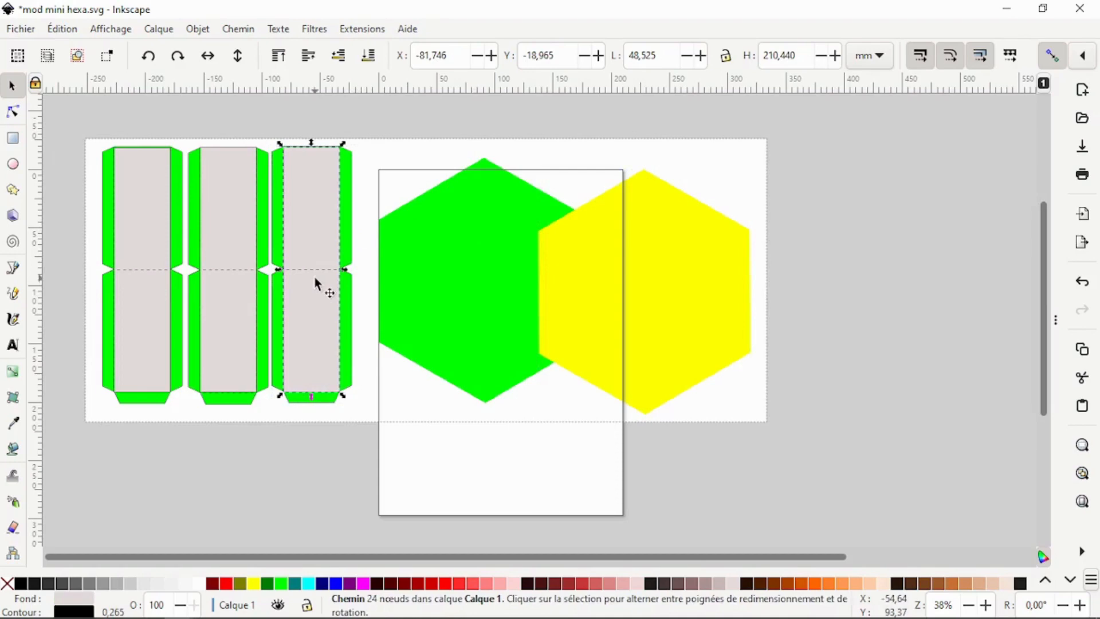
pyautogui.click(13, 347)
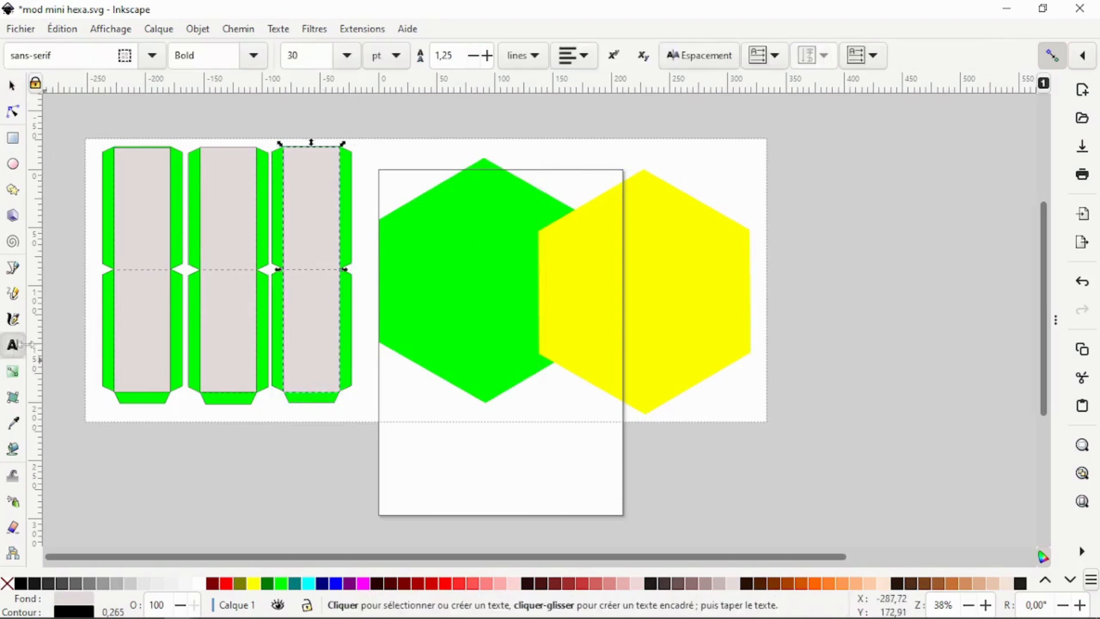
pyautogui.click(537, 155)
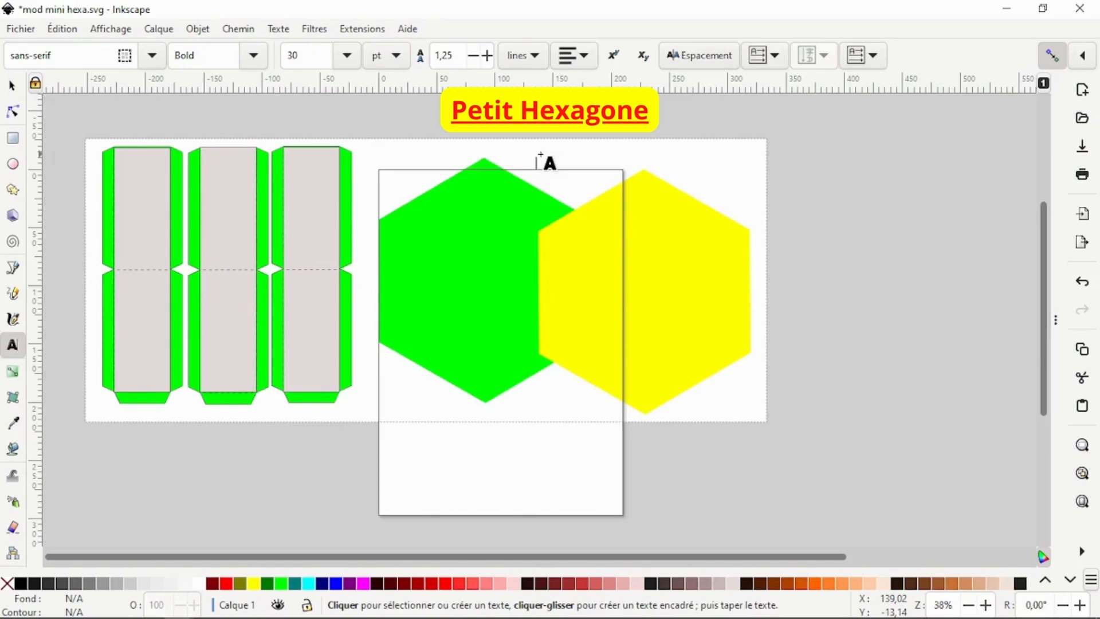
pyautogui.write('18,222')
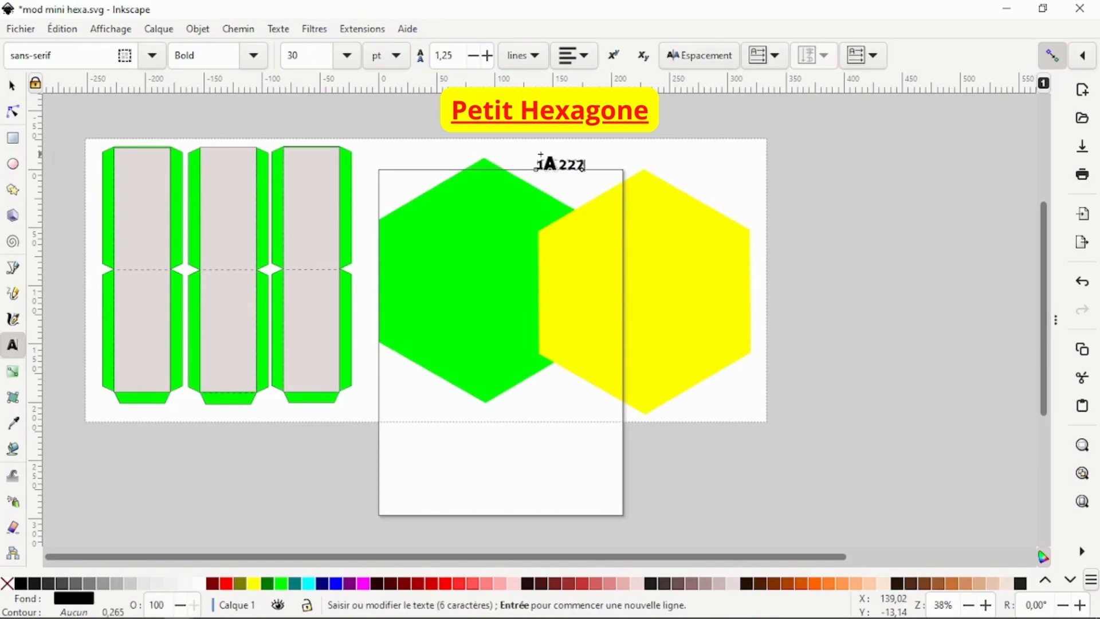
pyautogui.write('7')
pyautogui.write('21.045')
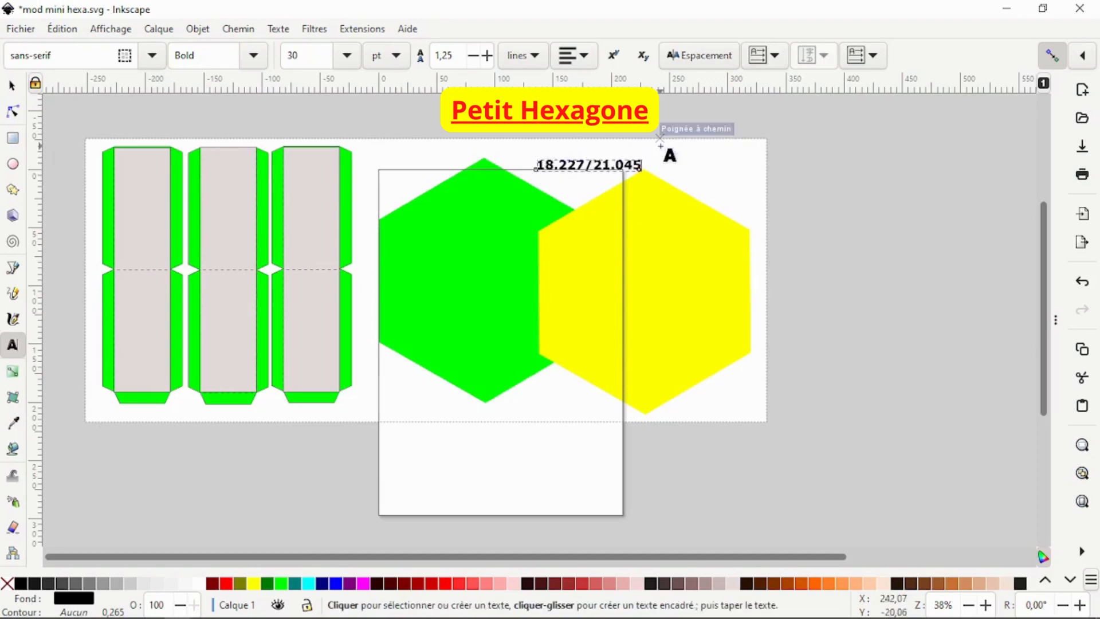
# Step: Add the text label 6.884/22.060 at the top right corner of the third strip
pyautogui.click(360, 151)
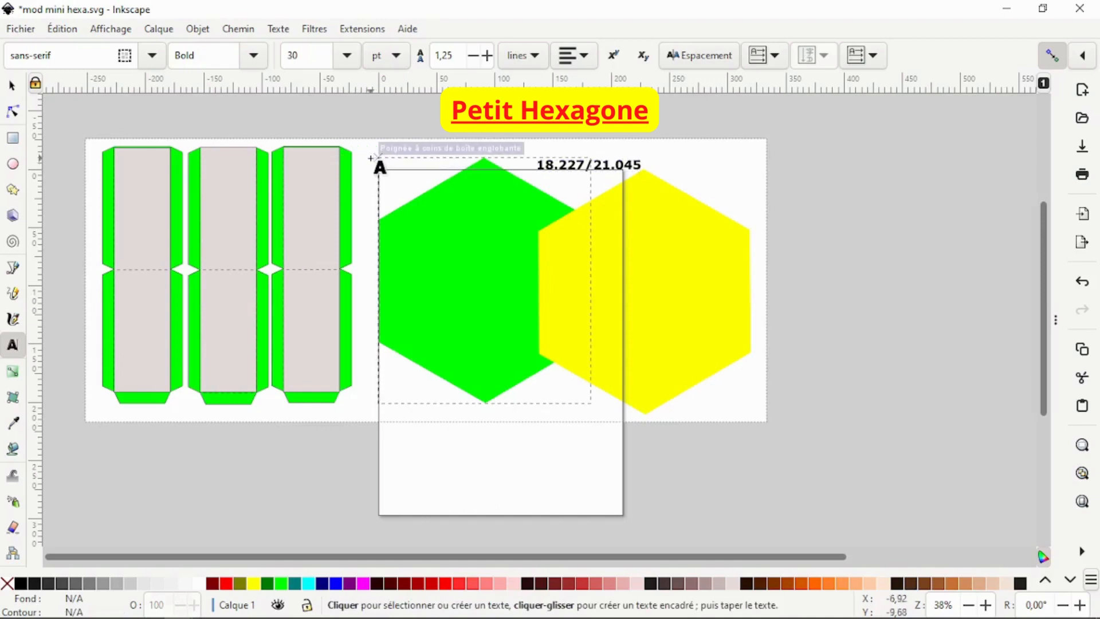
pyautogui.click(370, 158)
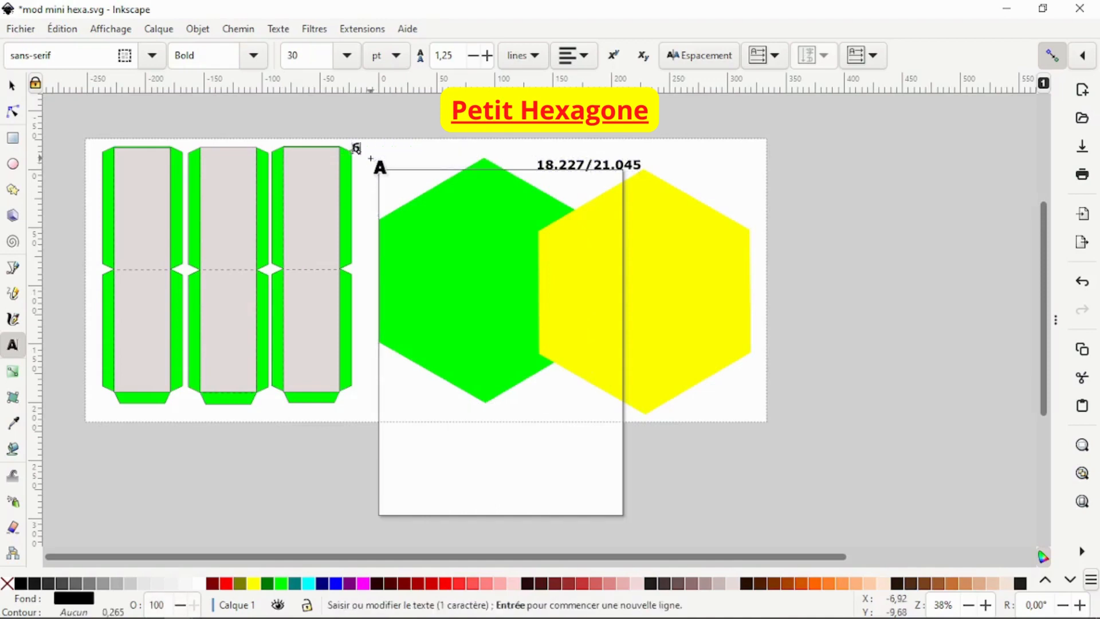
pyautogui.write('6.884/')
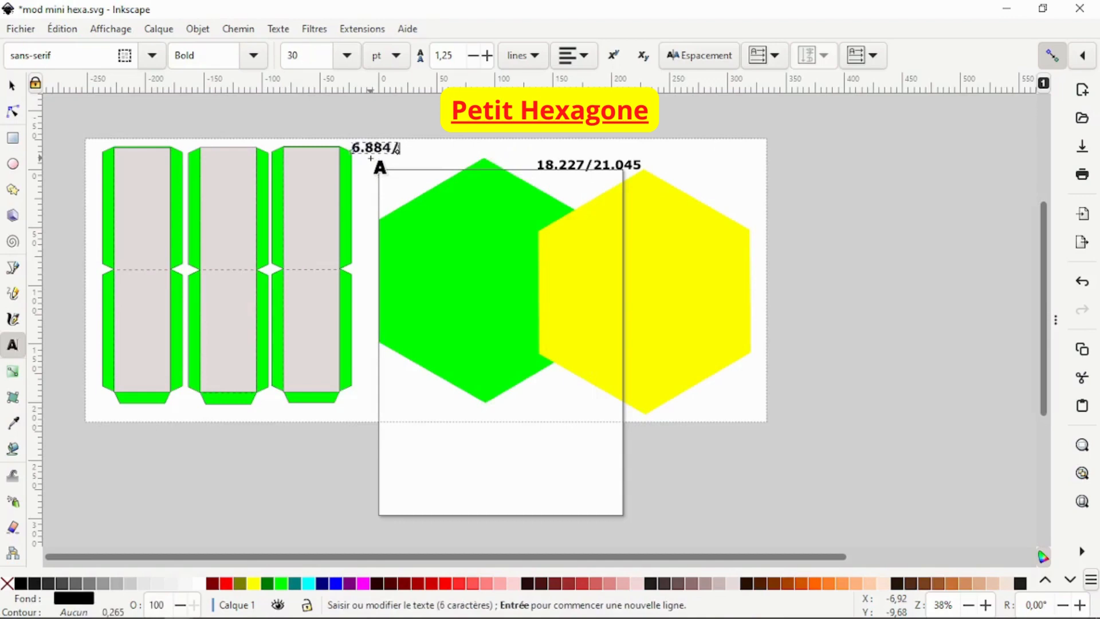
pyautogui.write('22.060')
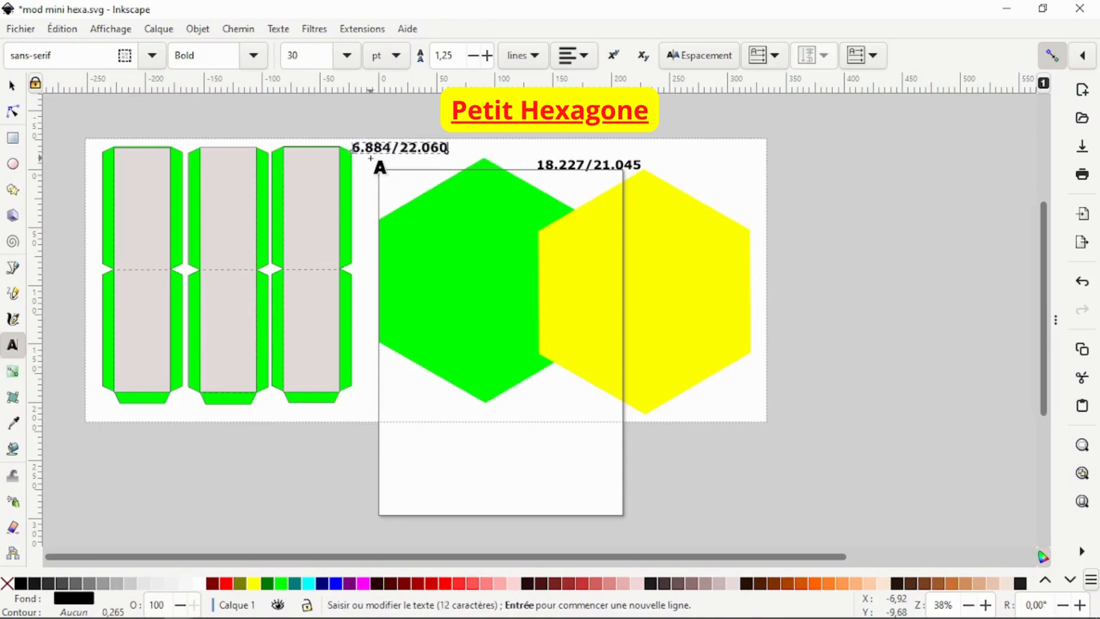
pyautogui.press('Escape')
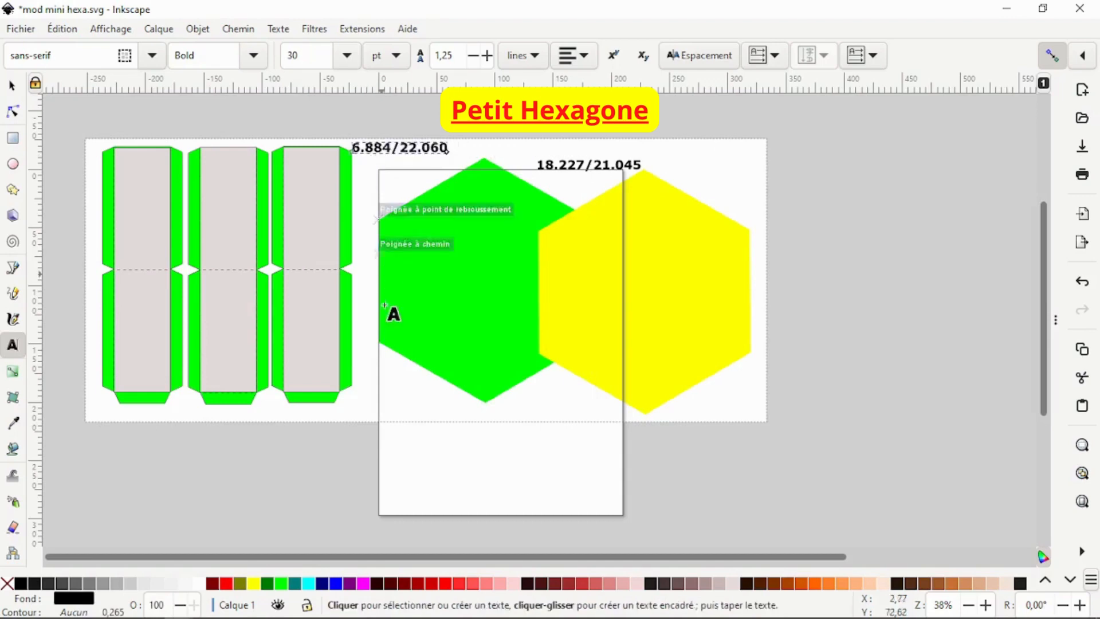
# Step: Add the text label 4.852/21.044 just below the bottom right of the third strip
pyautogui.click(356, 414)
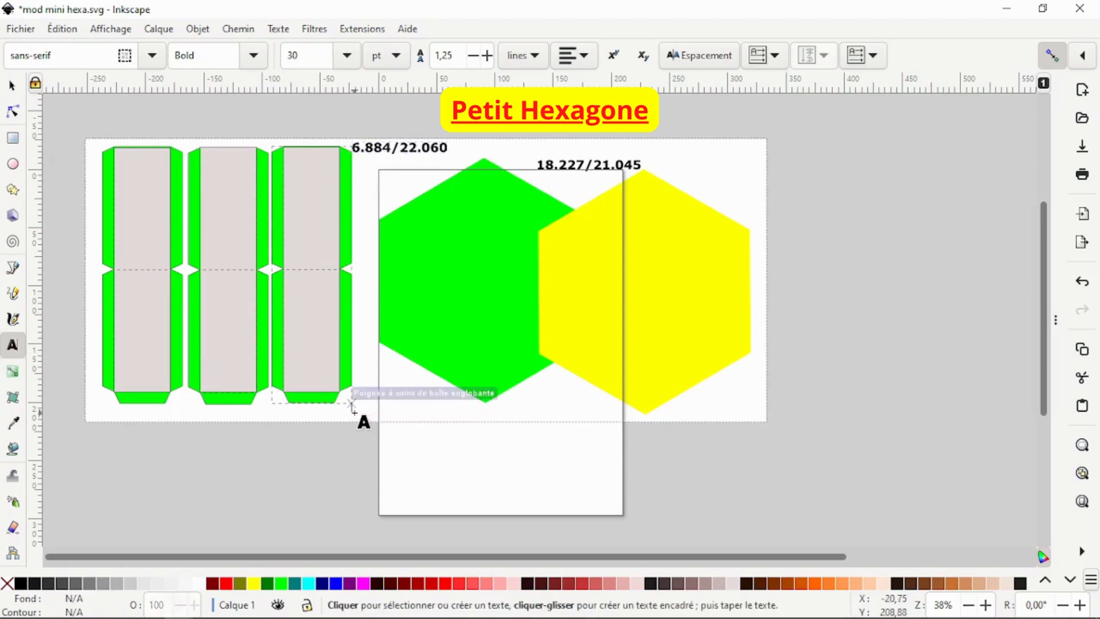
pyautogui.click(354, 411)
pyautogui.write('4.852/')
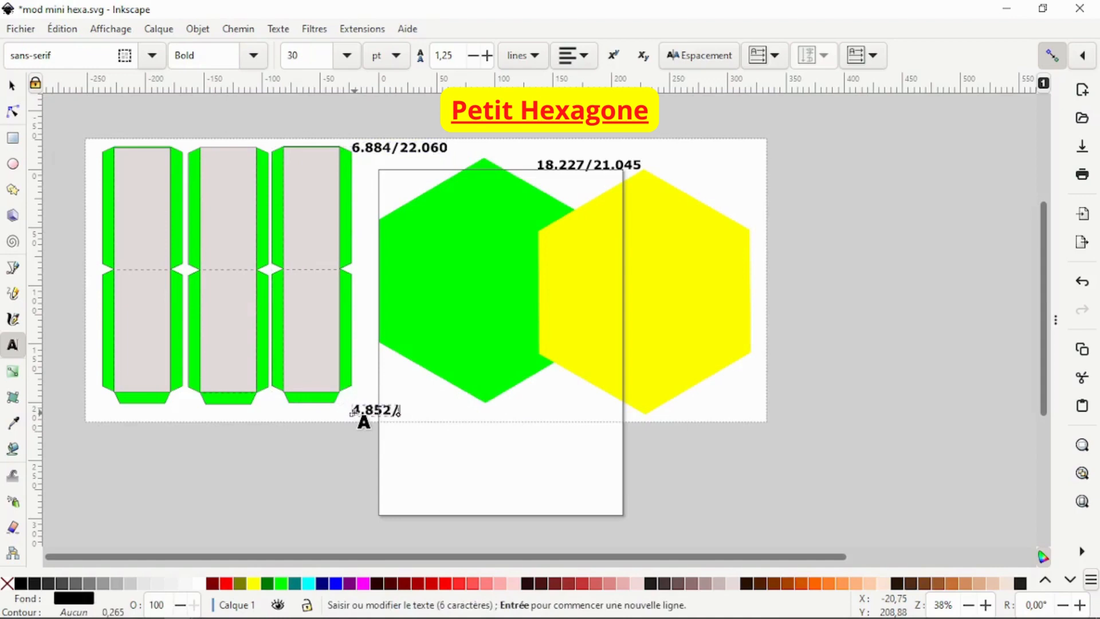
pyautogui.write('21.044')
pyautogui.press('Escape')
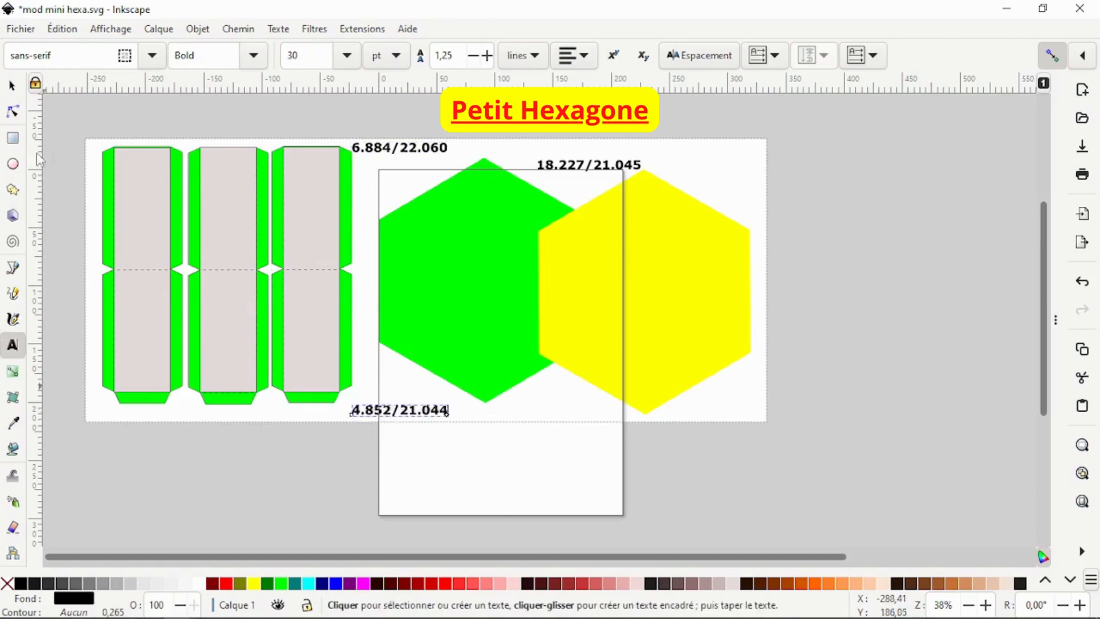
# Step: Switch the display units to cm and check the dimensions of the yellow hexagon and the third strip
pyautogui.click(13, 86)
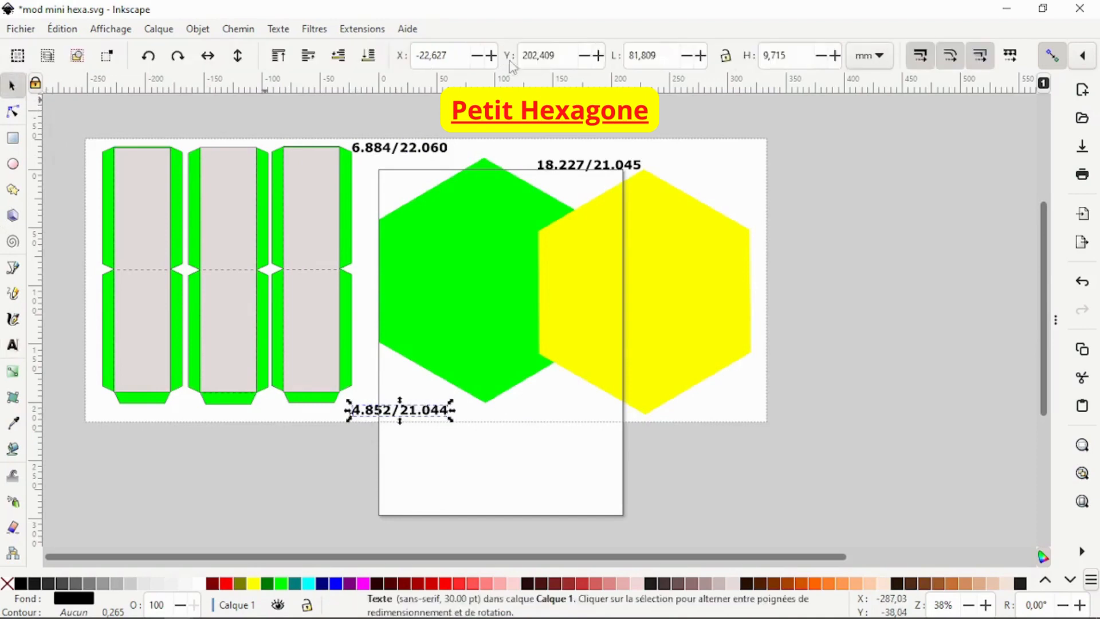
pyautogui.click(641, 223)
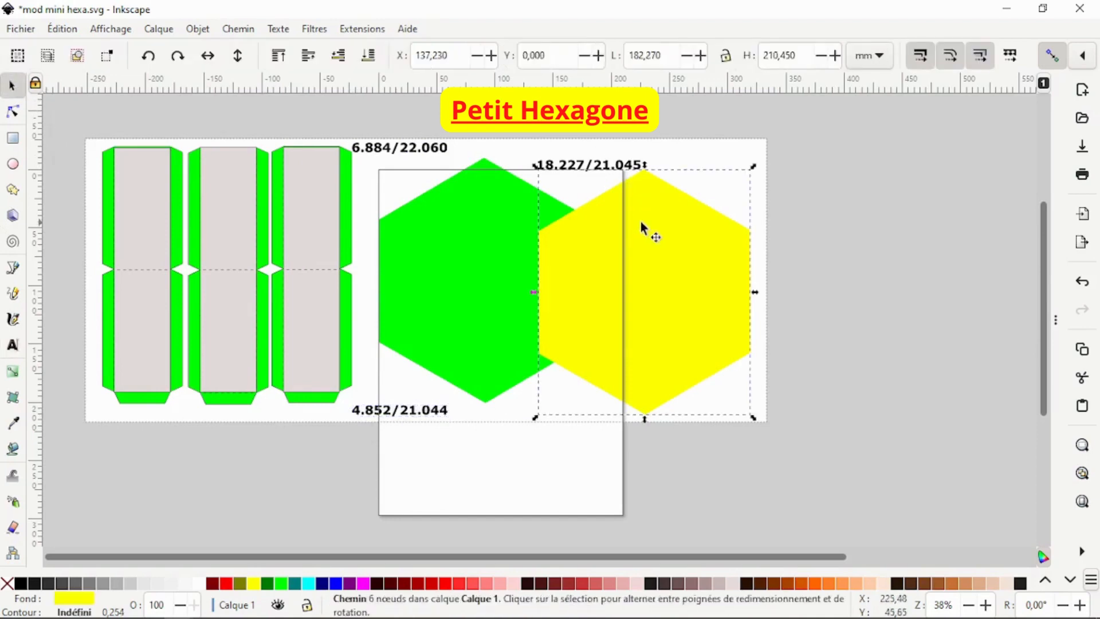
pyautogui.click(882, 57)
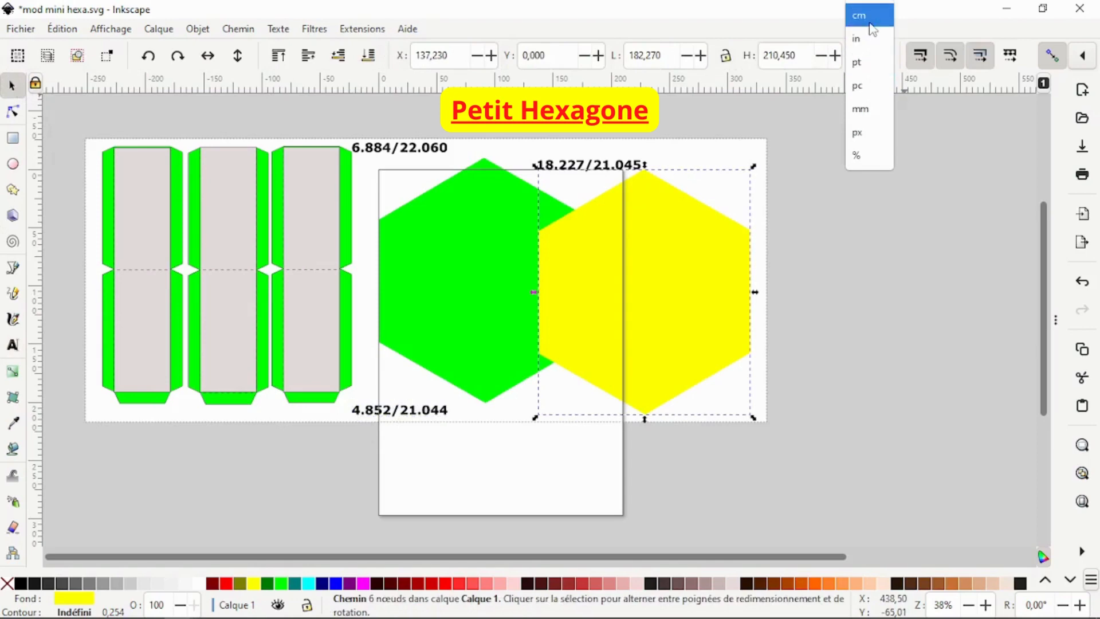
pyautogui.click(865, 9)
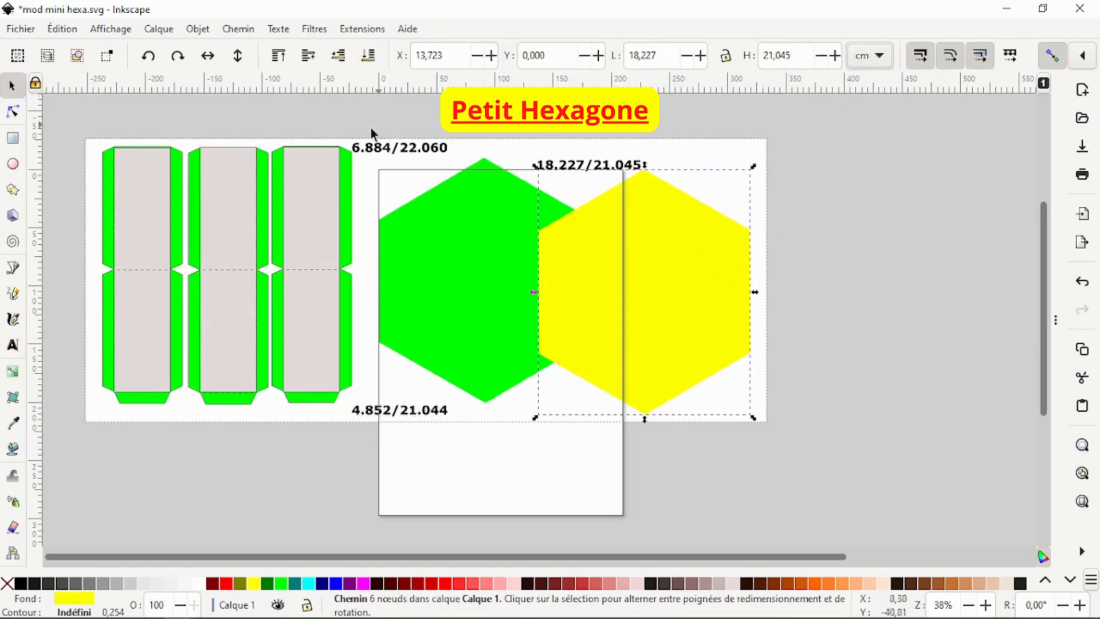
pyautogui.click(352, 202)
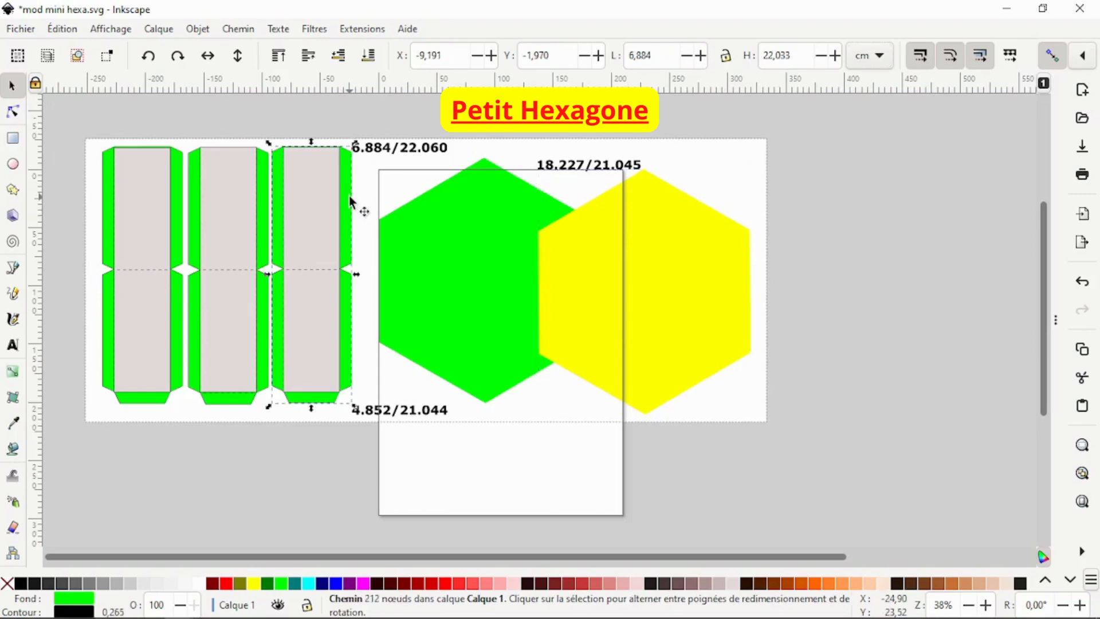
# Step: Edit the strip label so it reads 6.884/22.033
pyautogui.click(448, 149)
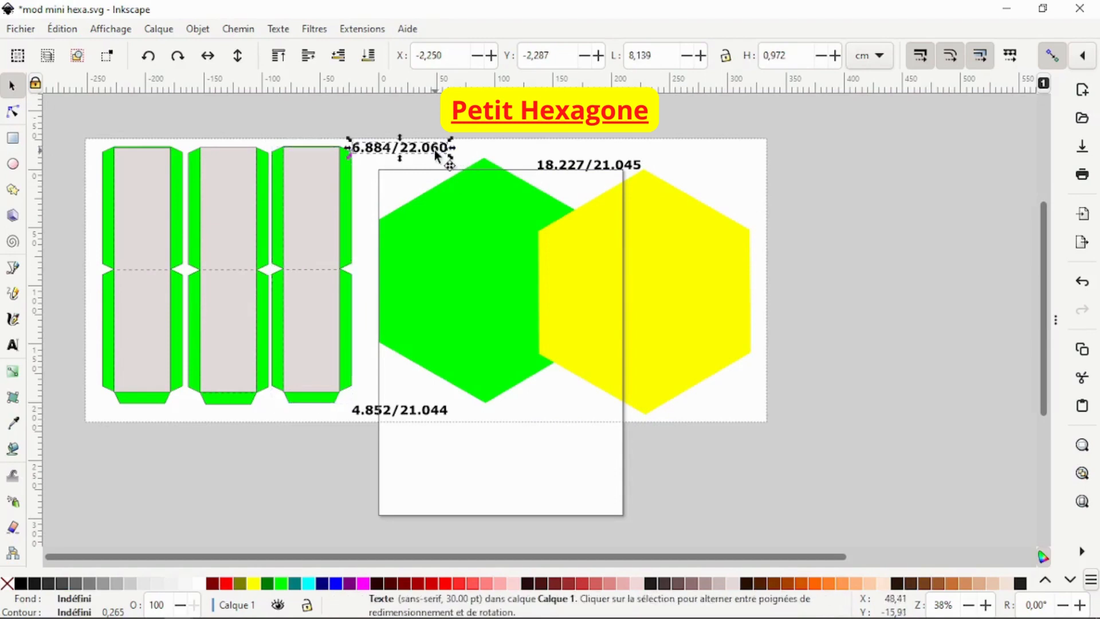
pyautogui.doubleClick(433, 149)
pyautogui.moveTo(433, 150); pyautogui.dragTo(447, 150)
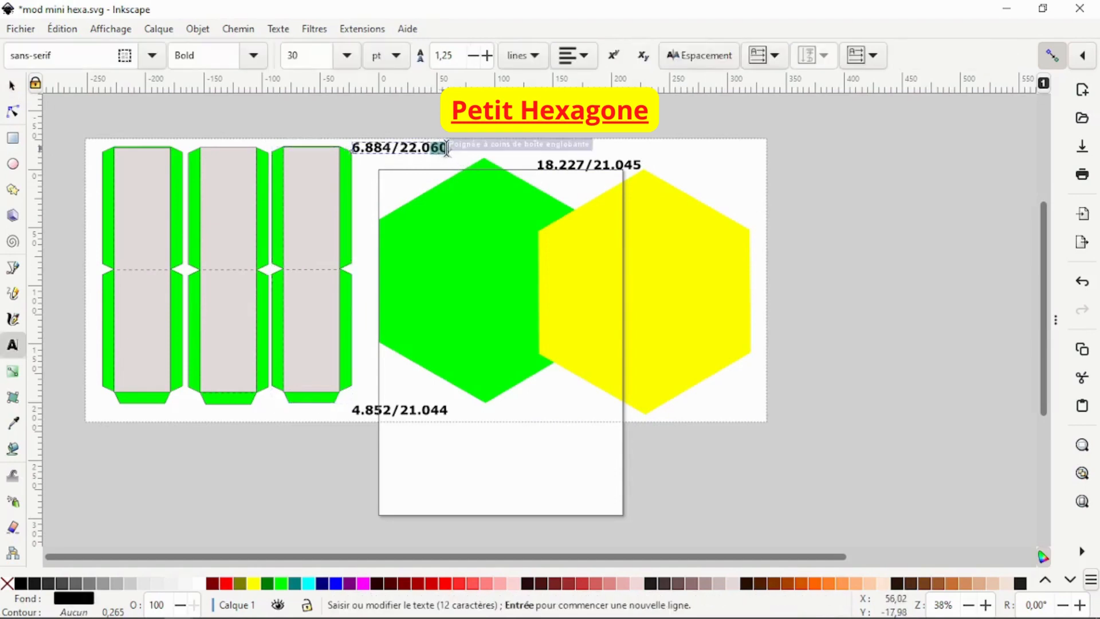
pyautogui.write('33')
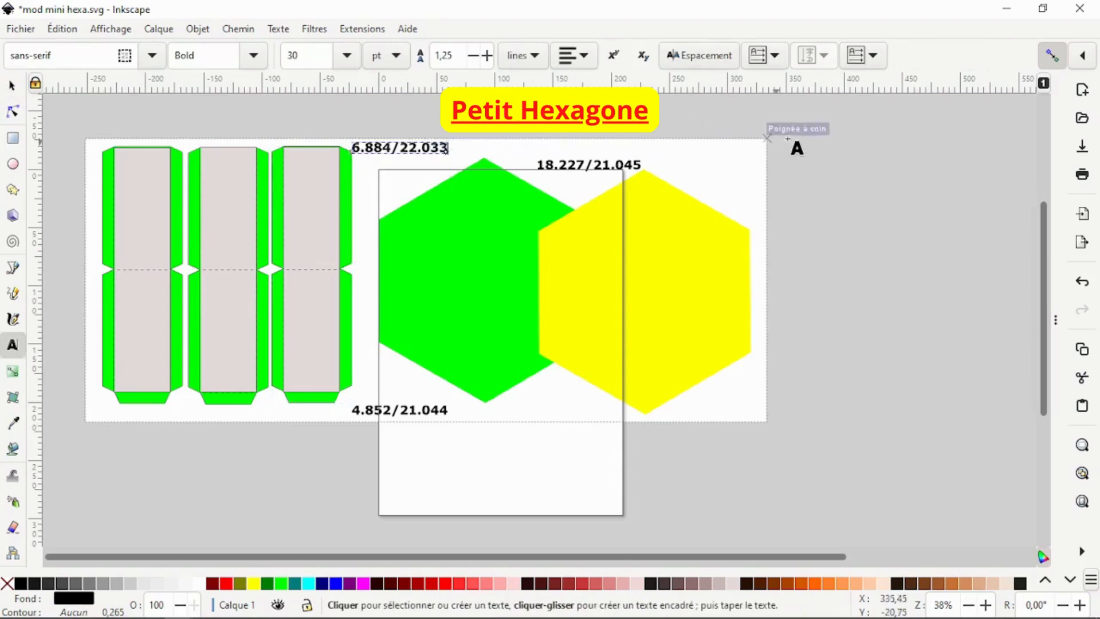
pyautogui.click(12, 86)
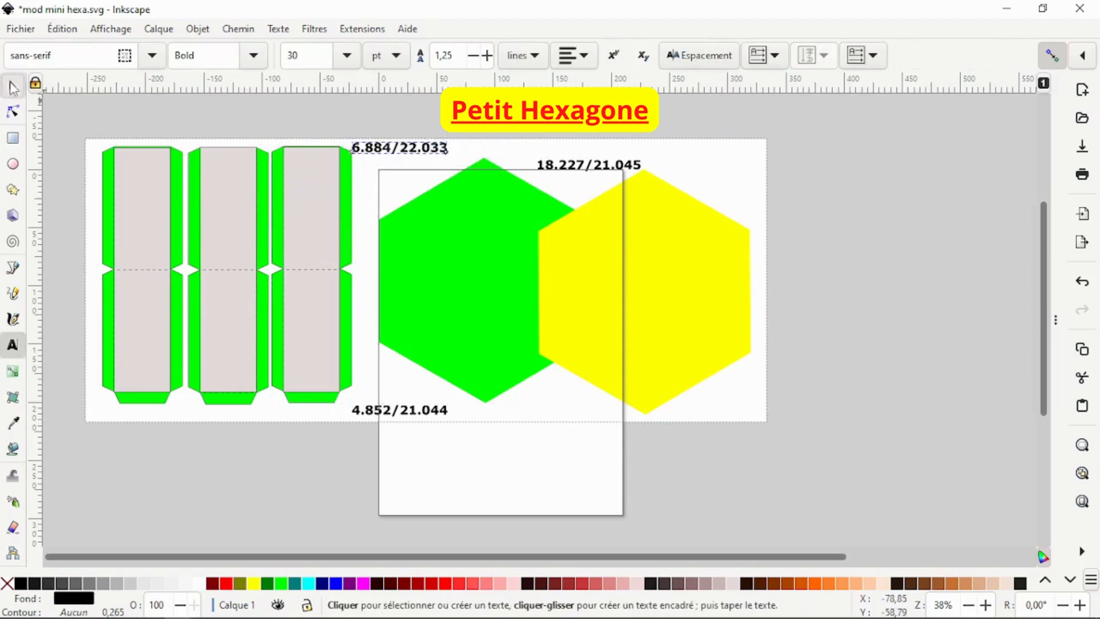
# Step: Check the dimensions of the third strip's inner panel
pyautogui.click(350, 180)
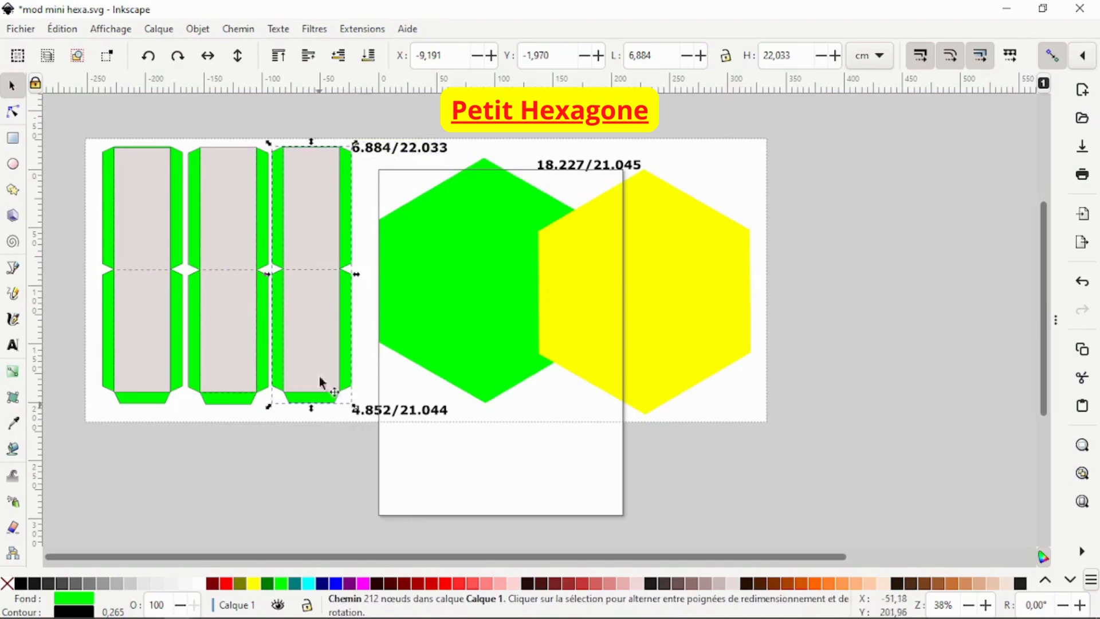
pyautogui.click(321, 330)
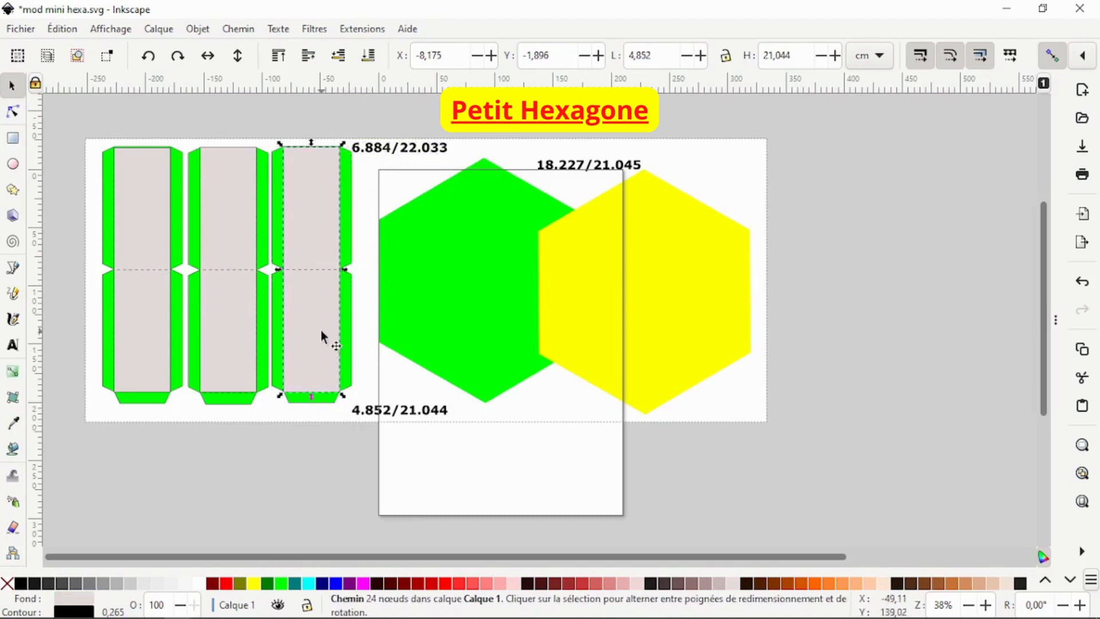
pyautogui.click(888, 145)
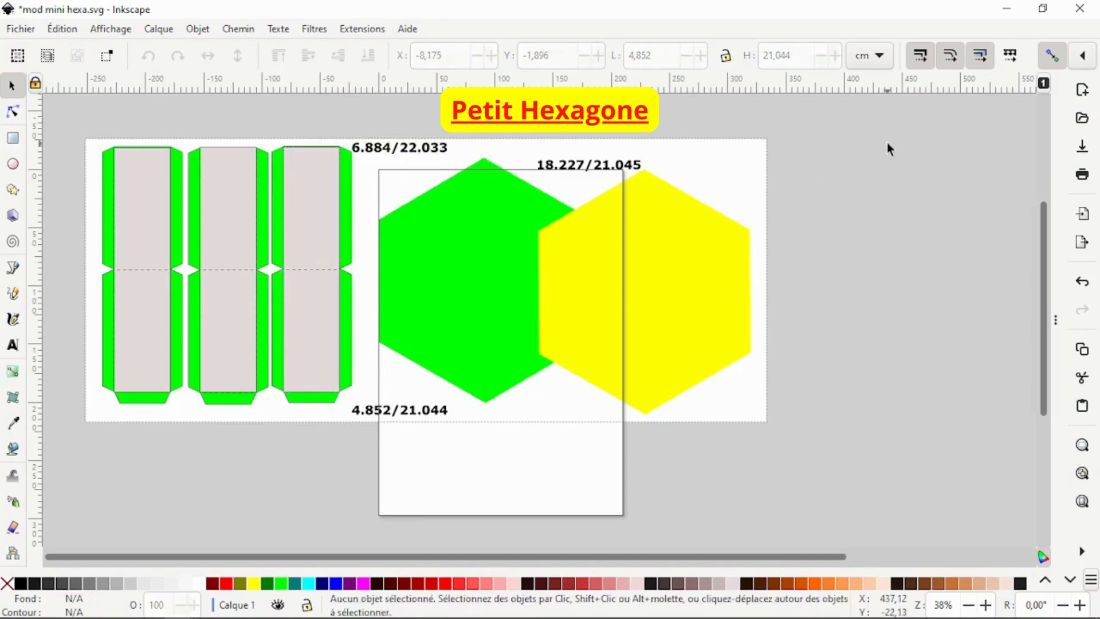
# Step: Give the 18.227/21.045 label a flat red fill and nudge it slightly down and left
pyautogui.click(593, 166)
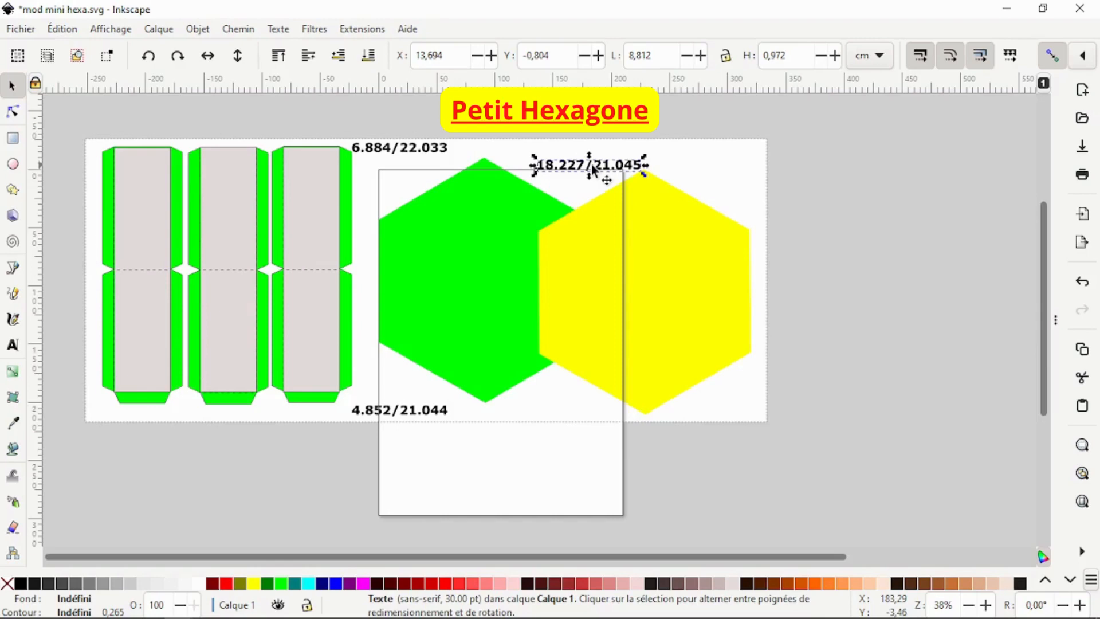
pyautogui.rightClick(594, 170)
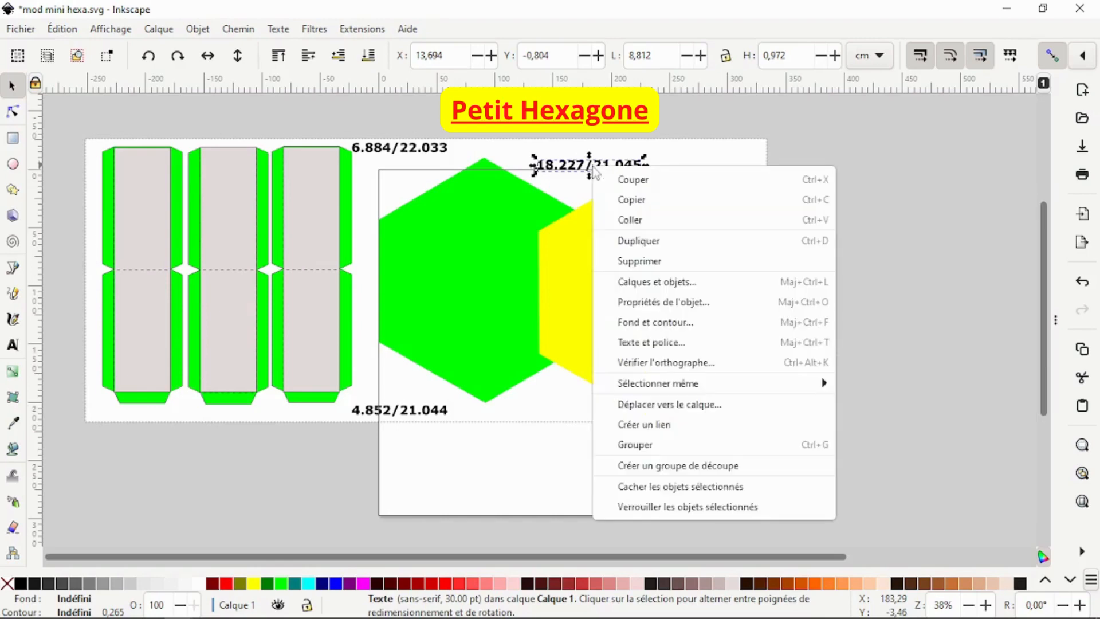
pyautogui.click(702, 323)
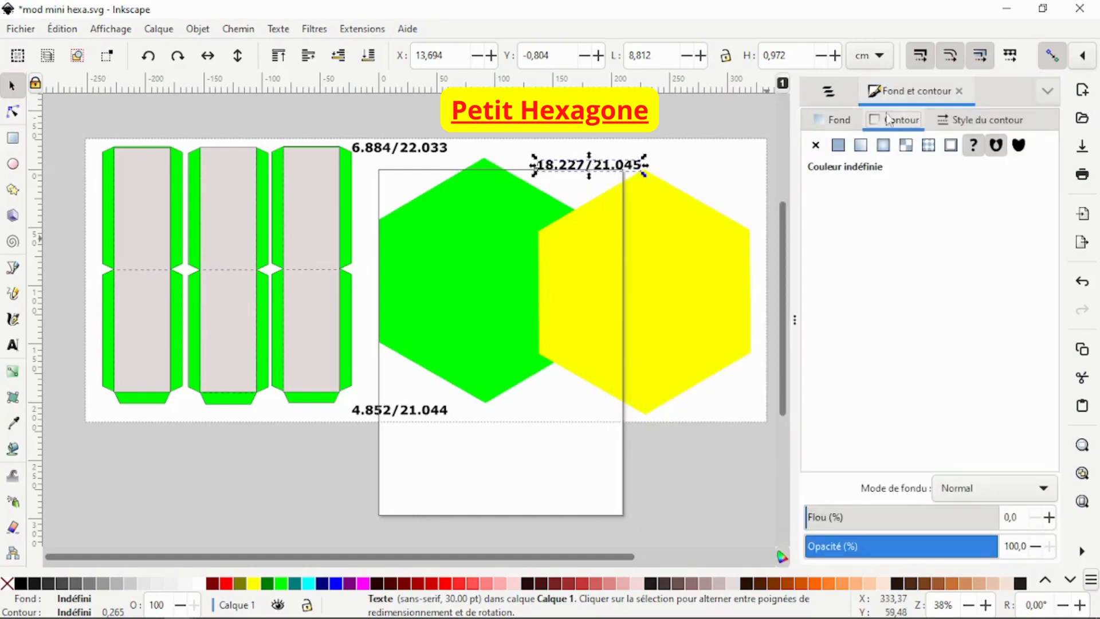
pyautogui.click(837, 123)
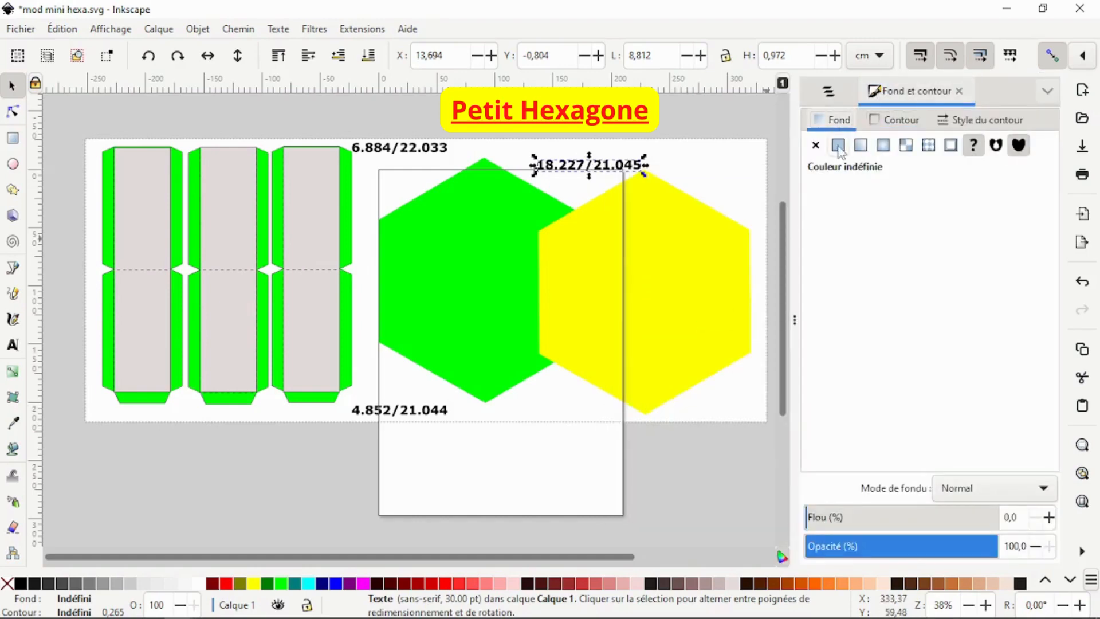
pyautogui.click(838, 146)
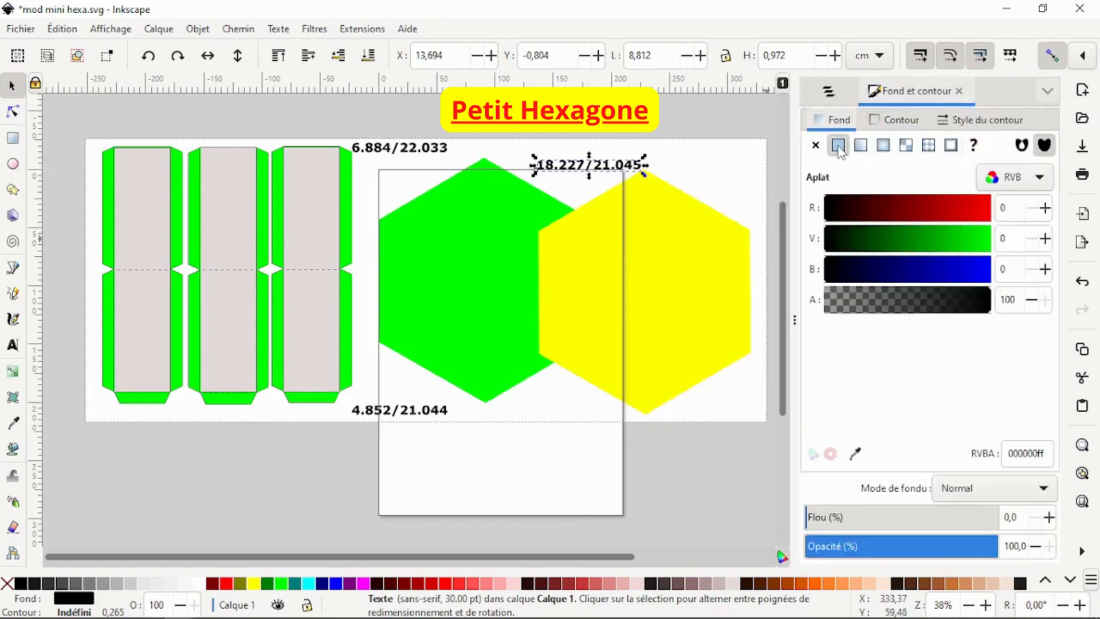
pyautogui.click(857, 454)
pyautogui.click(719, 303)
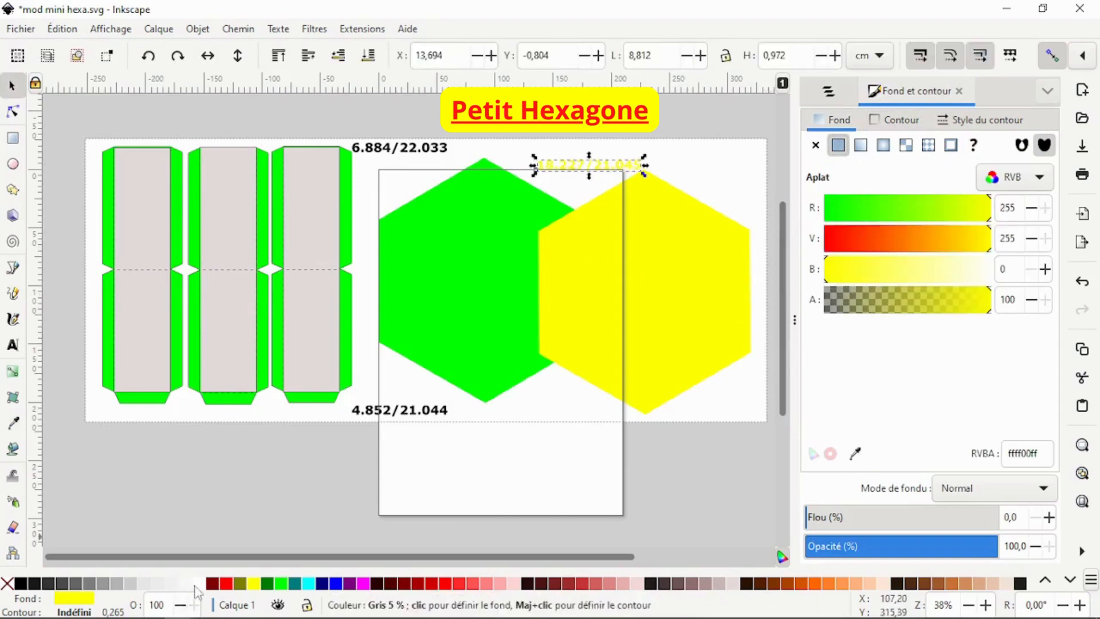
pyautogui.click(227, 585)
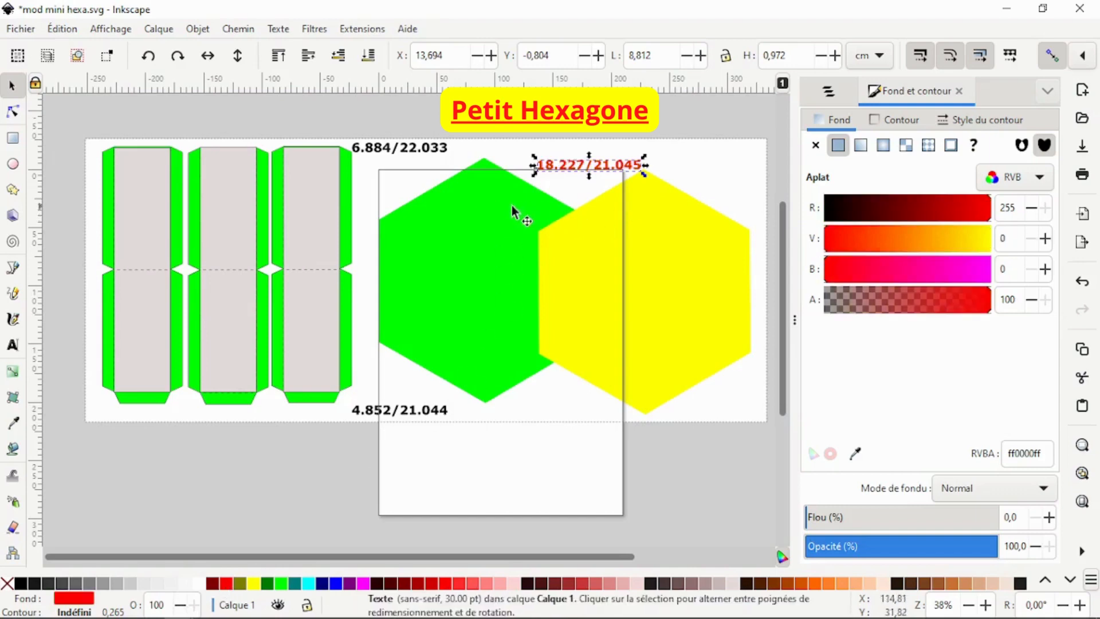
pyautogui.moveTo(564, 162); pyautogui.dragTo(552, 167)
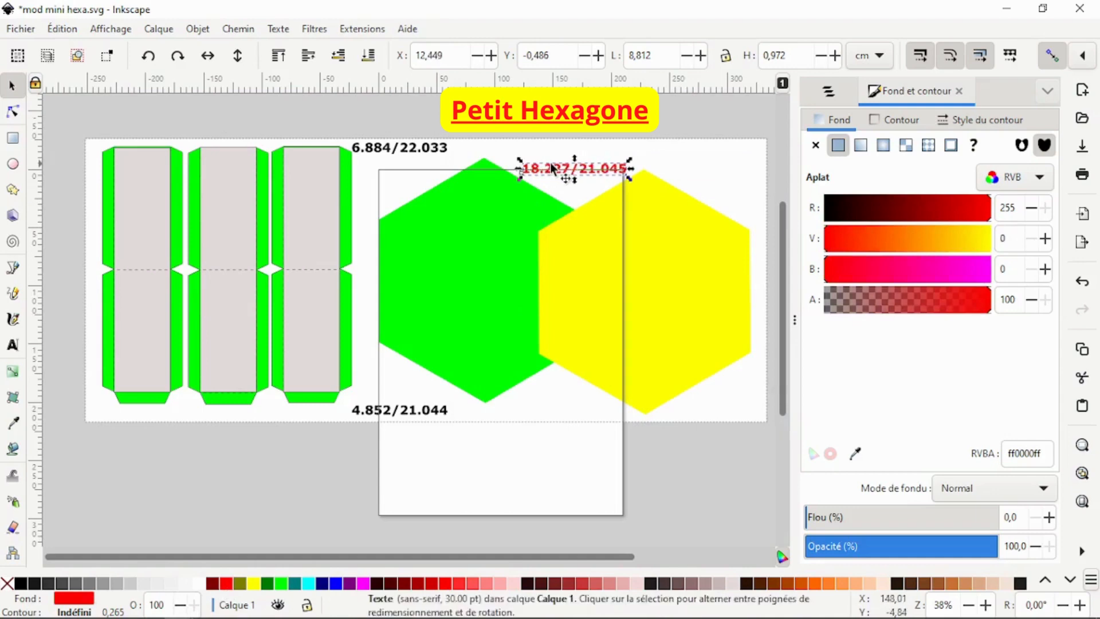
# Step: Fill the 6.884/22.033 label with the green hexagon's colour using the eyedropper
pyautogui.click(417, 153)
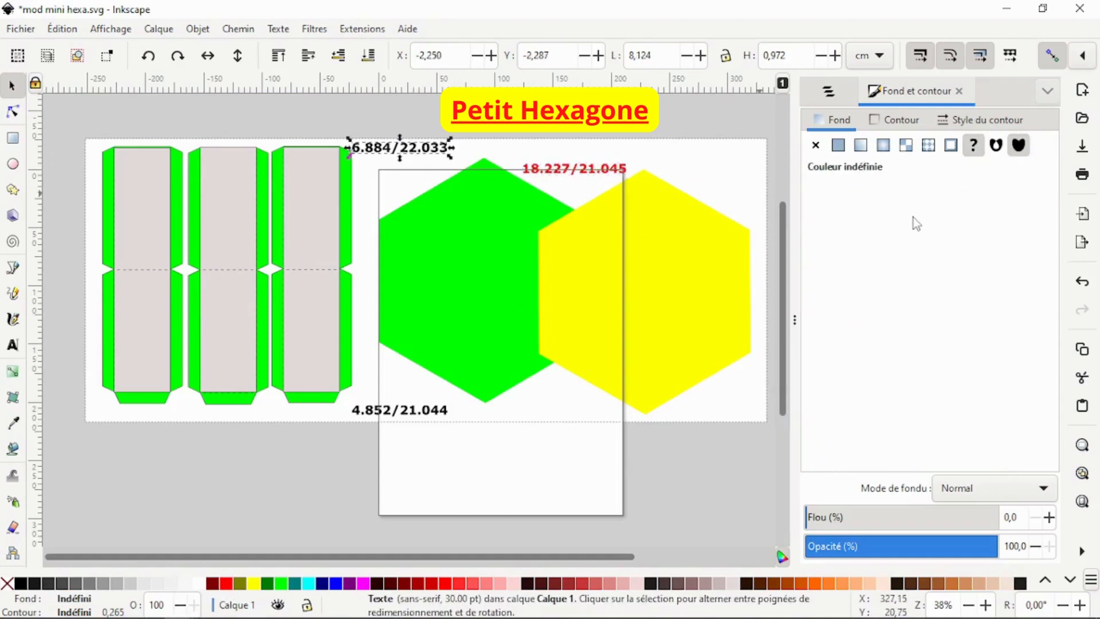
pyautogui.click(839, 147)
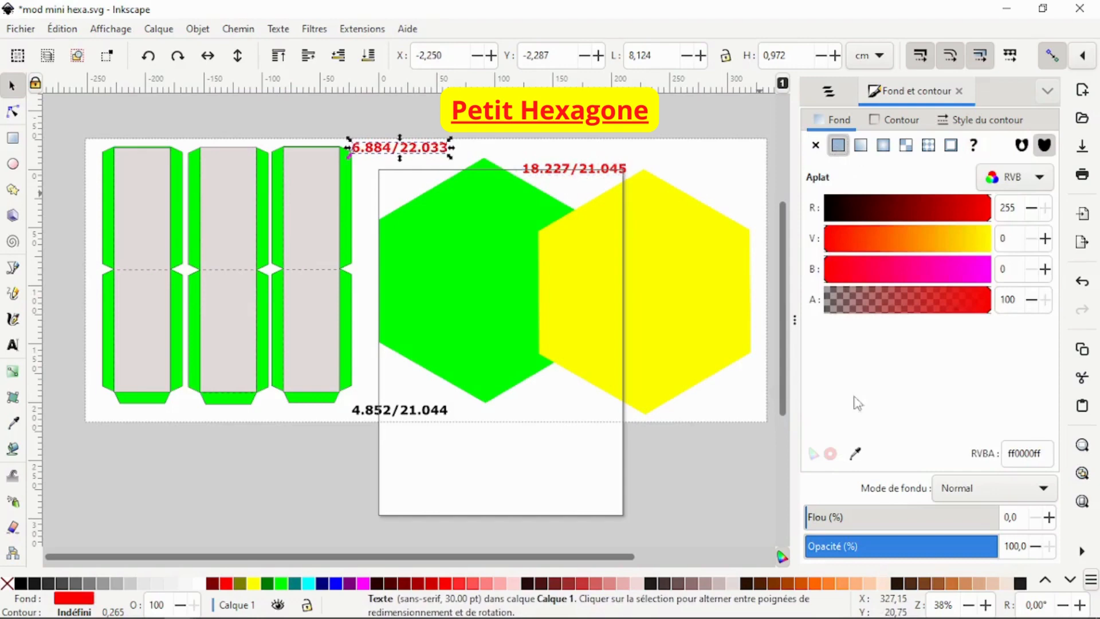
pyautogui.click(855, 453)
pyautogui.click(413, 278)
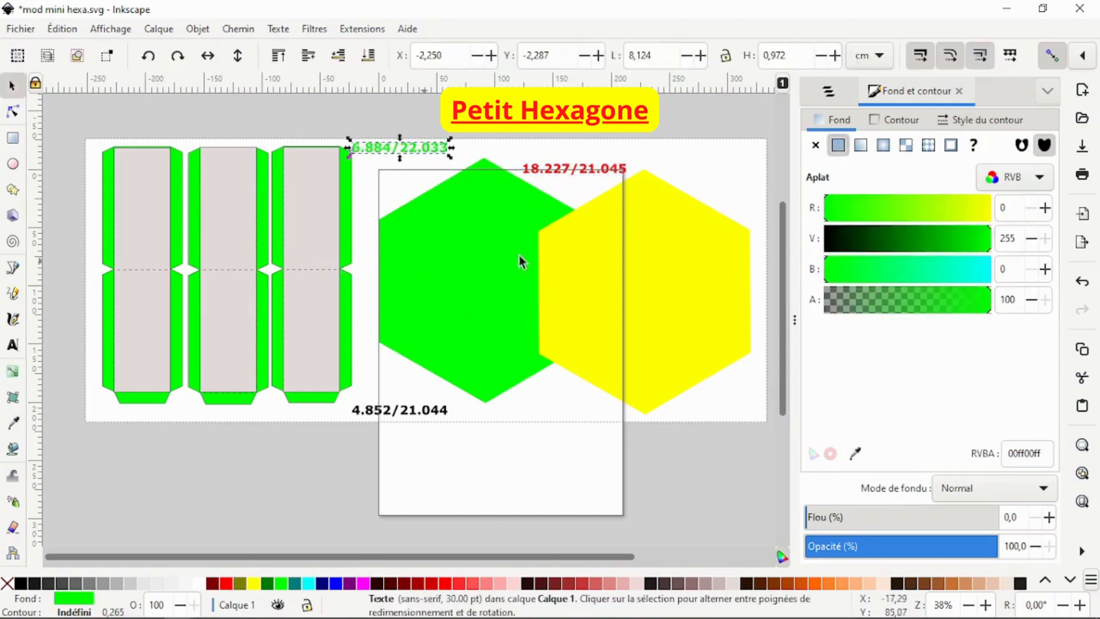
# Step: Fill the 4.852/21.044 label with the strip panel's light grey colour using the eyedropper
pyautogui.click(399, 413)
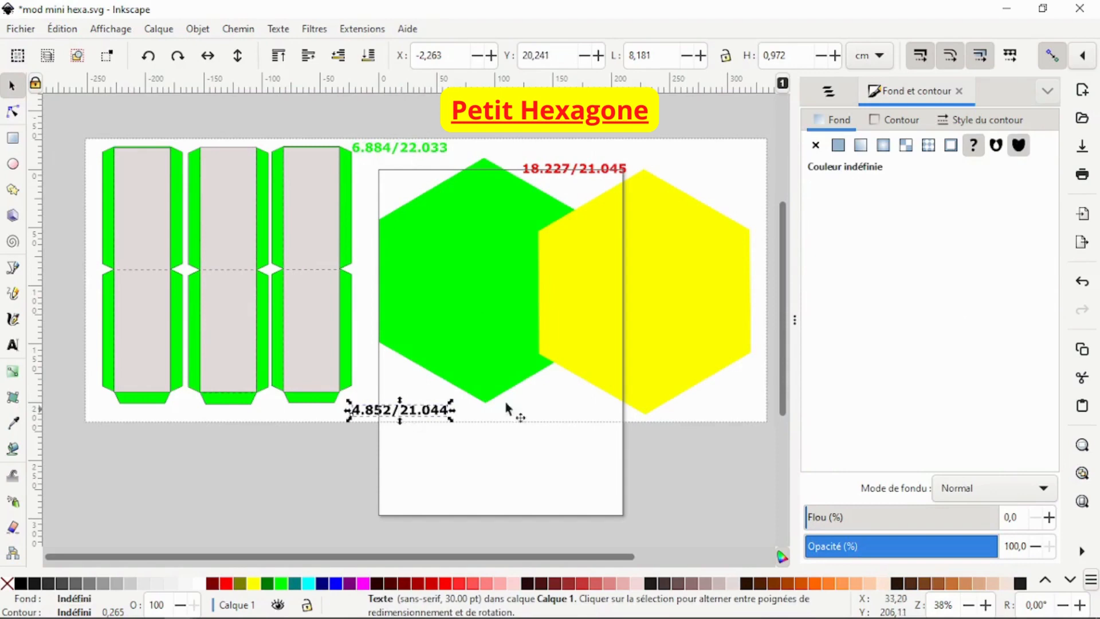
pyautogui.click(839, 145)
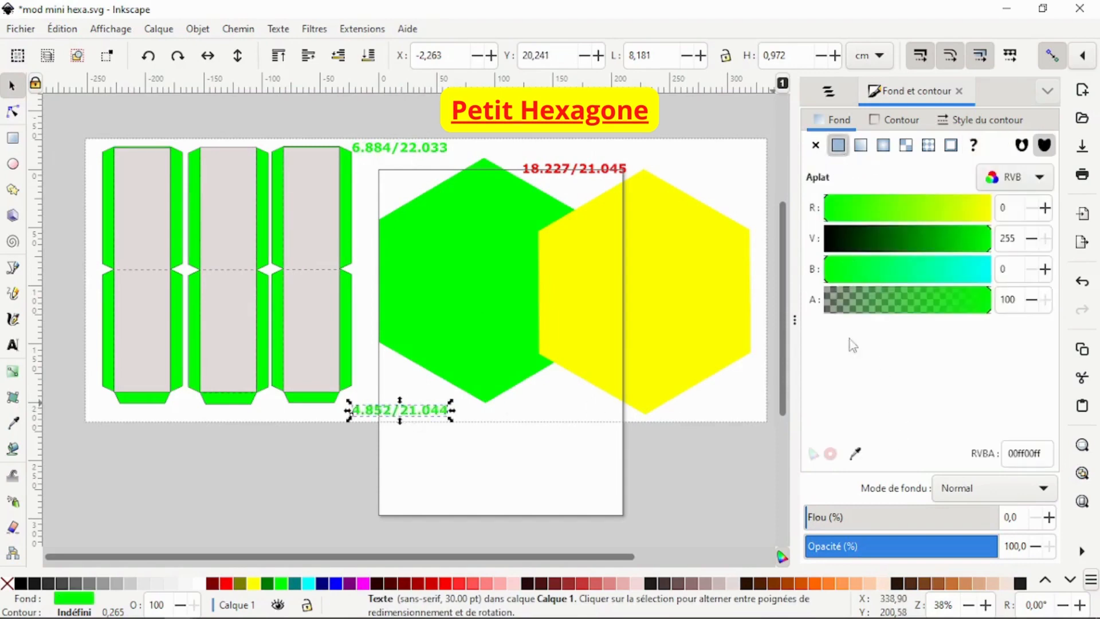
pyautogui.click(856, 453)
pyautogui.click(312, 242)
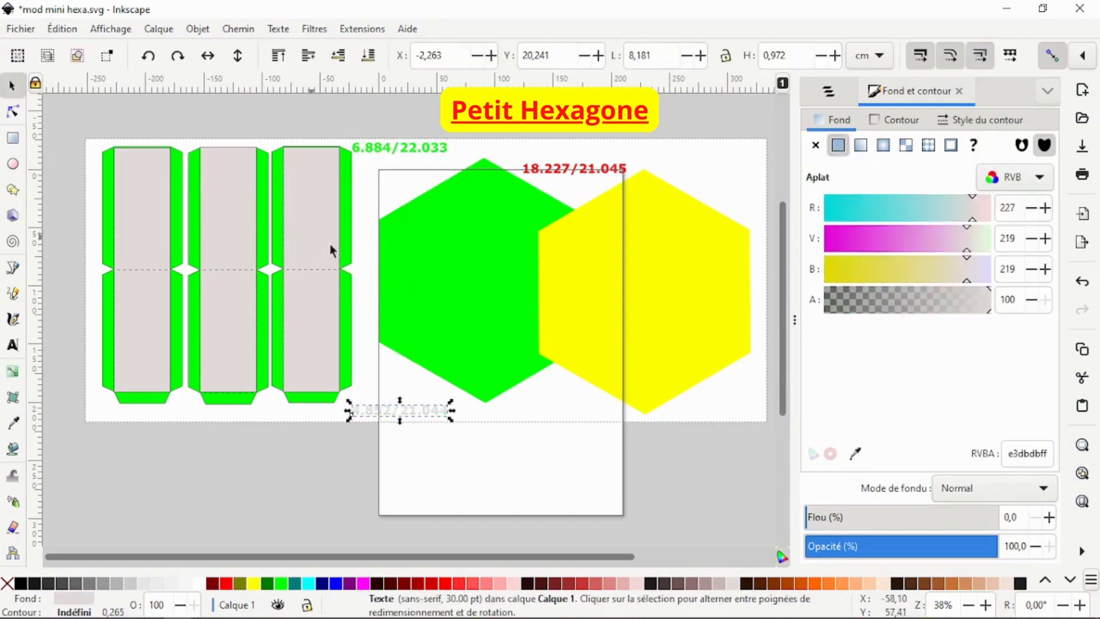
# Step: Select all three dimension labels and give them a flat black stroke
pyautogui.click(577, 170)
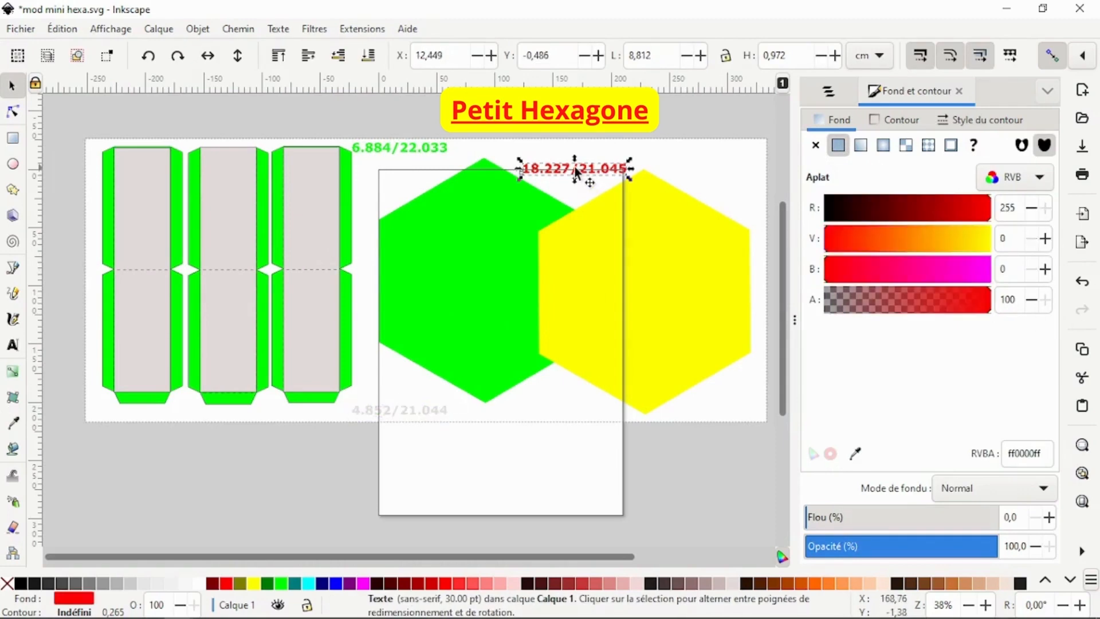
pyautogui.keyDown('shift'); pyautogui.click(444, 150); pyautogui.keyUp('shift')
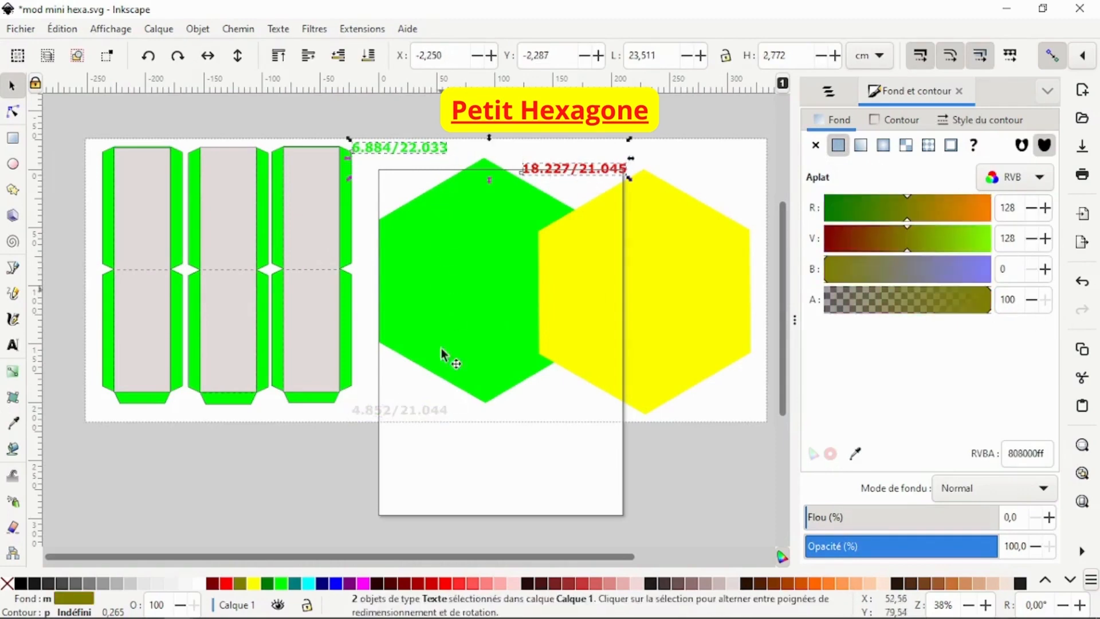
pyautogui.keyDown('shift'); pyautogui.click(434, 411); pyautogui.keyUp('shift')
pyautogui.click(896, 122)
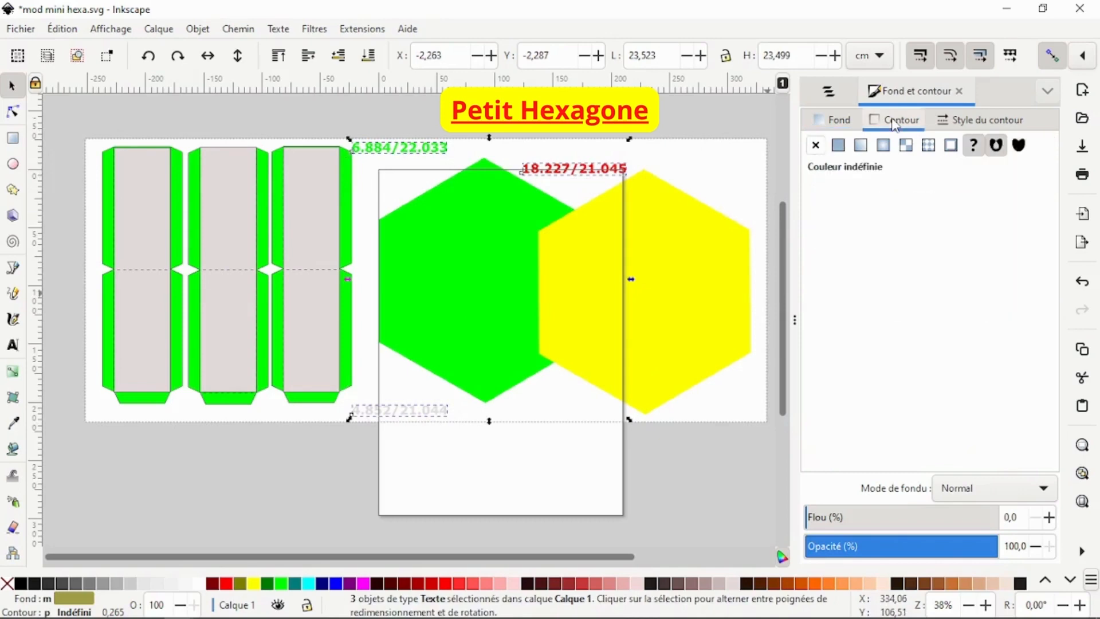
pyautogui.click(839, 146)
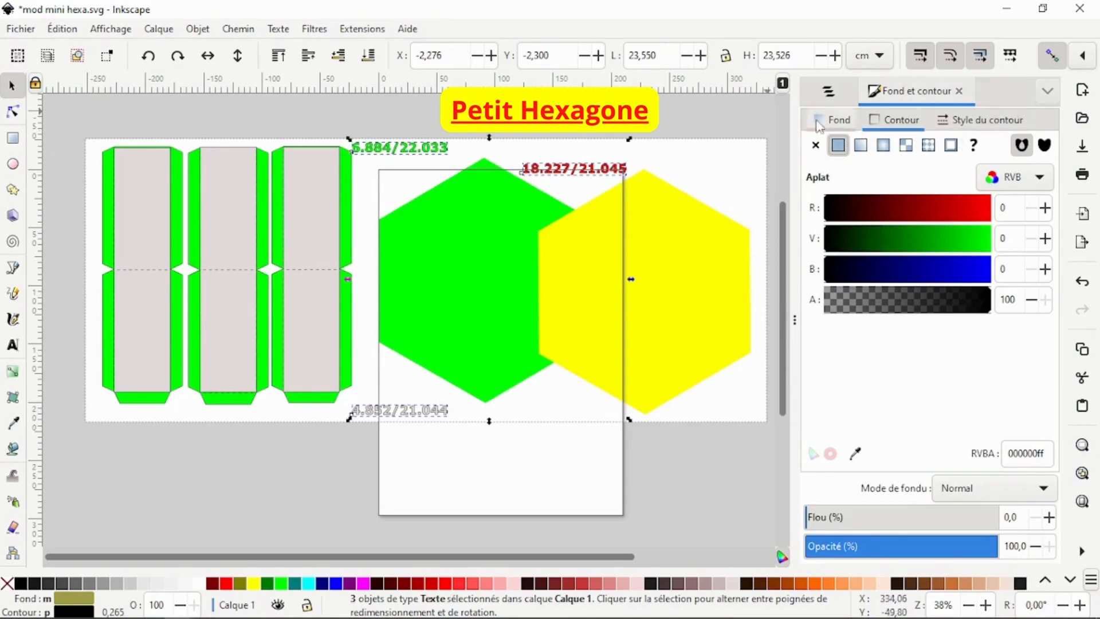
pyautogui.click(764, 118)
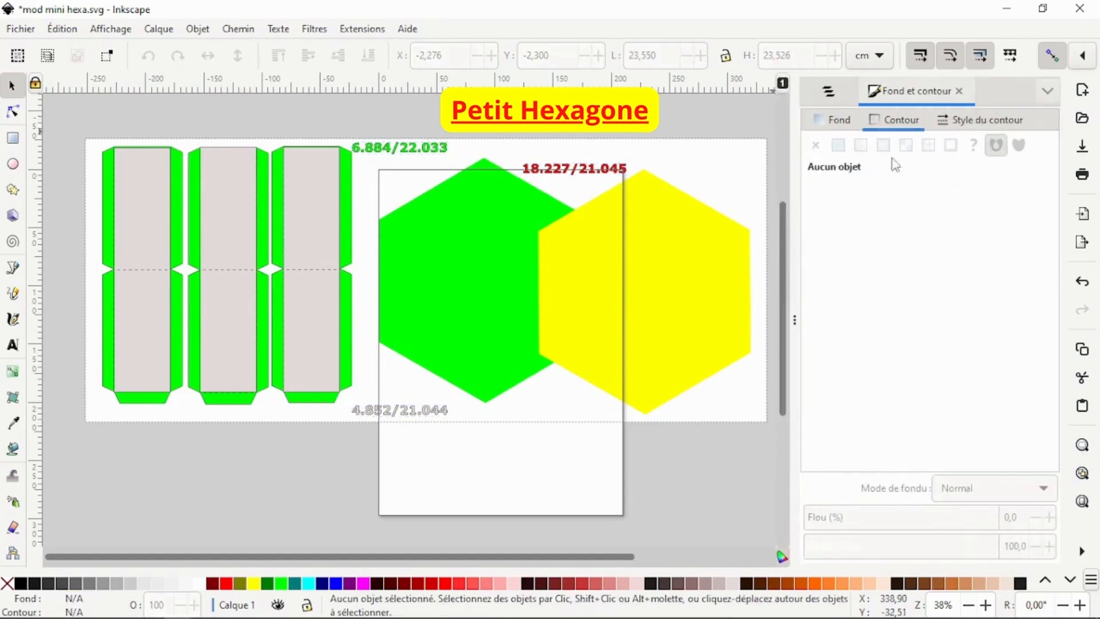
# Step: Open the Layers and Objects panel and go through the three text objects in the list
pyautogui.click(829, 90)
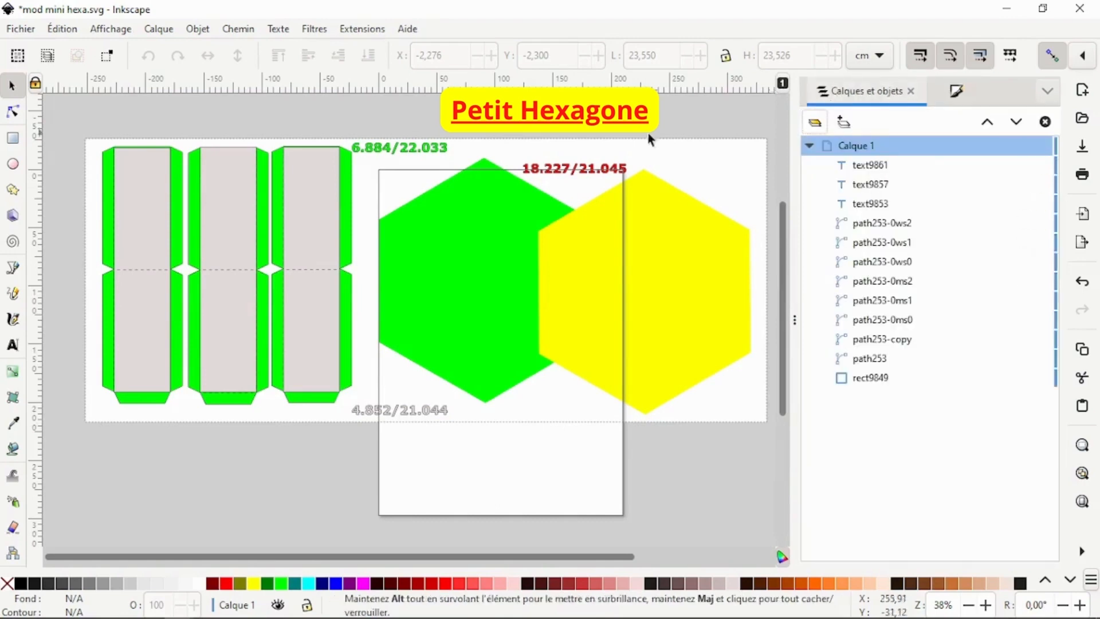
pyautogui.click(877, 167)
pyautogui.click(878, 184)
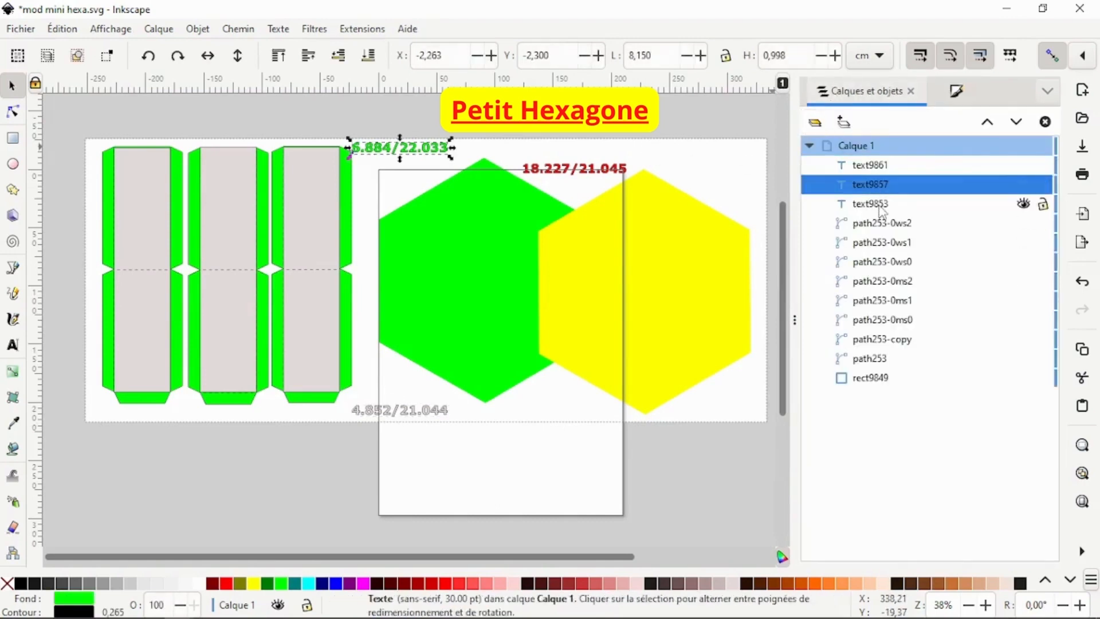
pyautogui.click(883, 203)
pyautogui.click(880, 182)
pyautogui.click(877, 165)
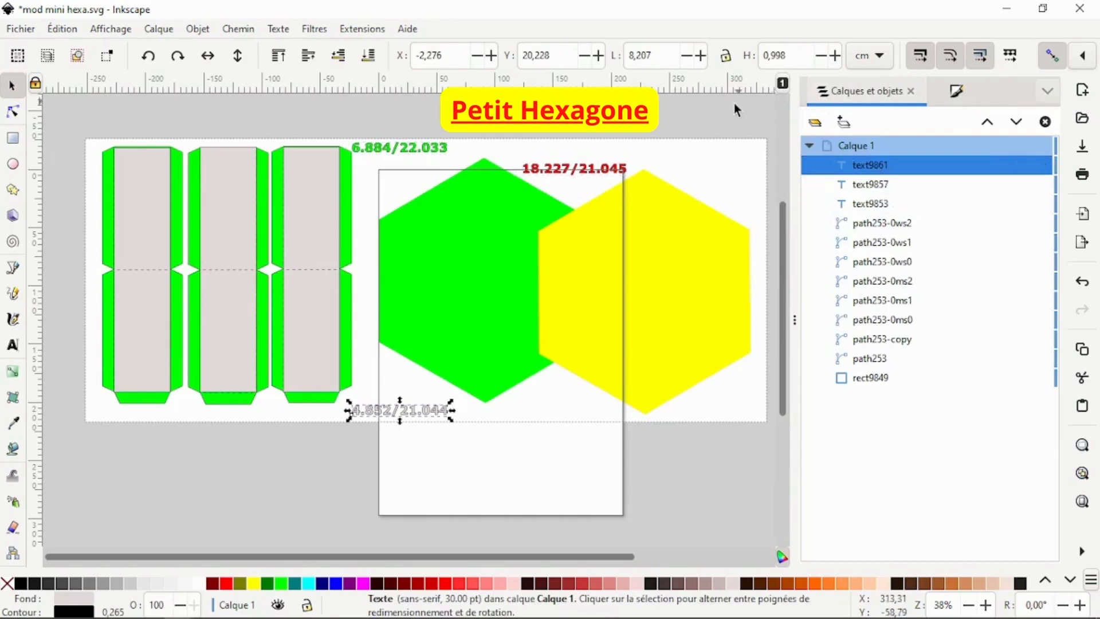
pyautogui.click(735, 108)
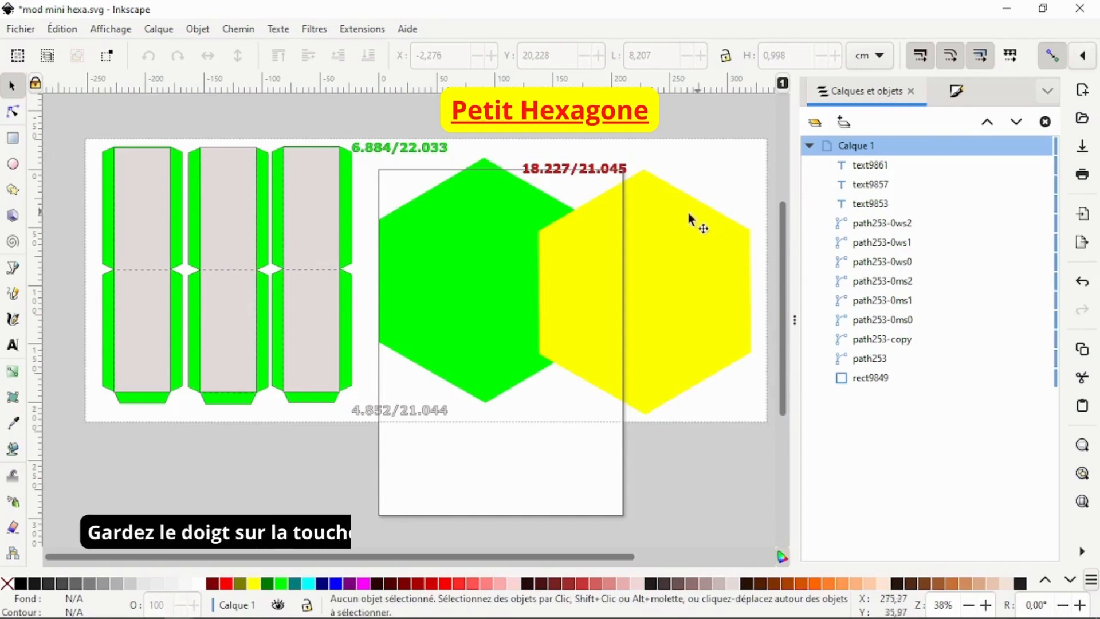
# Step: Select the three dimension labels and convert them from text objects to paths
pyautogui.keyDown('shift'); pyautogui.click(578, 169); pyautogui.keyUp('shift')
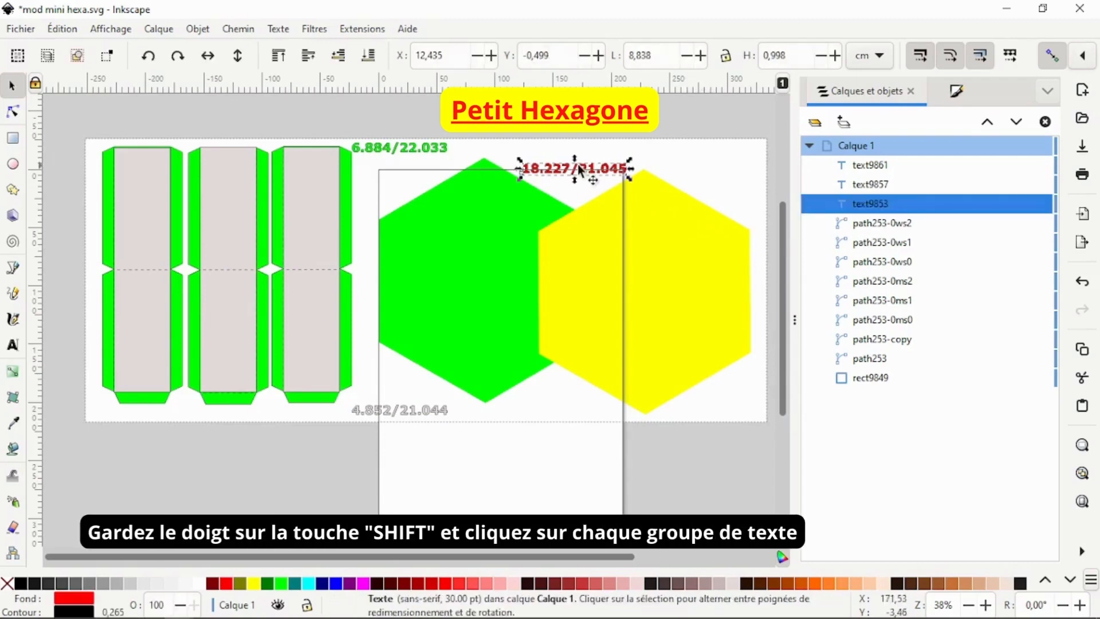
pyautogui.keyDown('shift'); pyautogui.click(438, 150); pyautogui.keyUp('shift')
pyautogui.keyDown('shift'); pyautogui.click(388, 408); pyautogui.keyUp('shift')
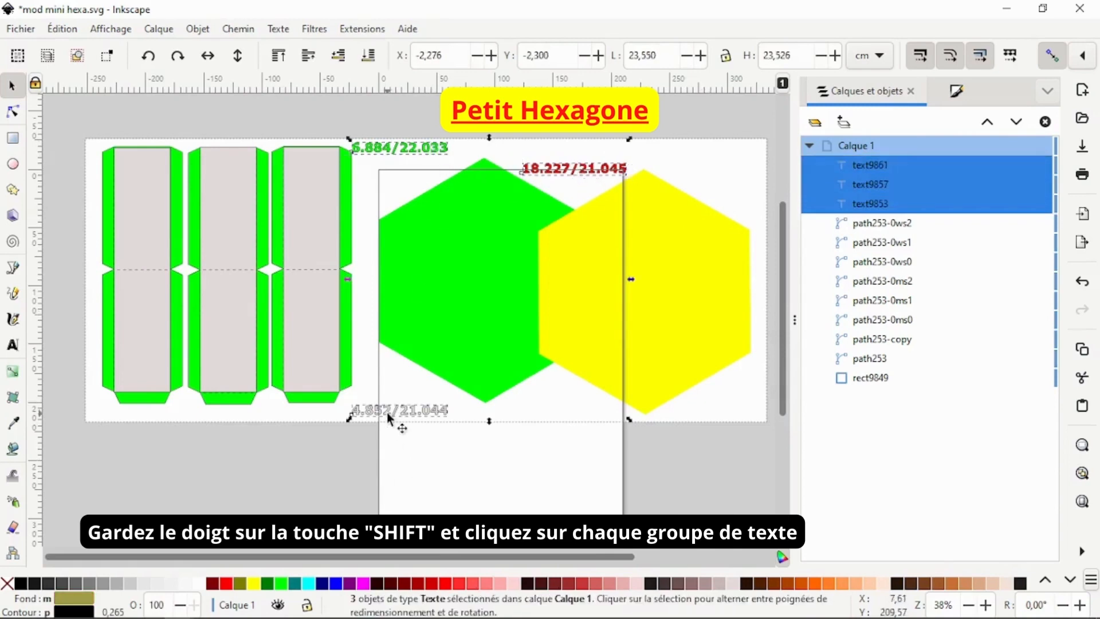
pyautogui.click(247, 32)
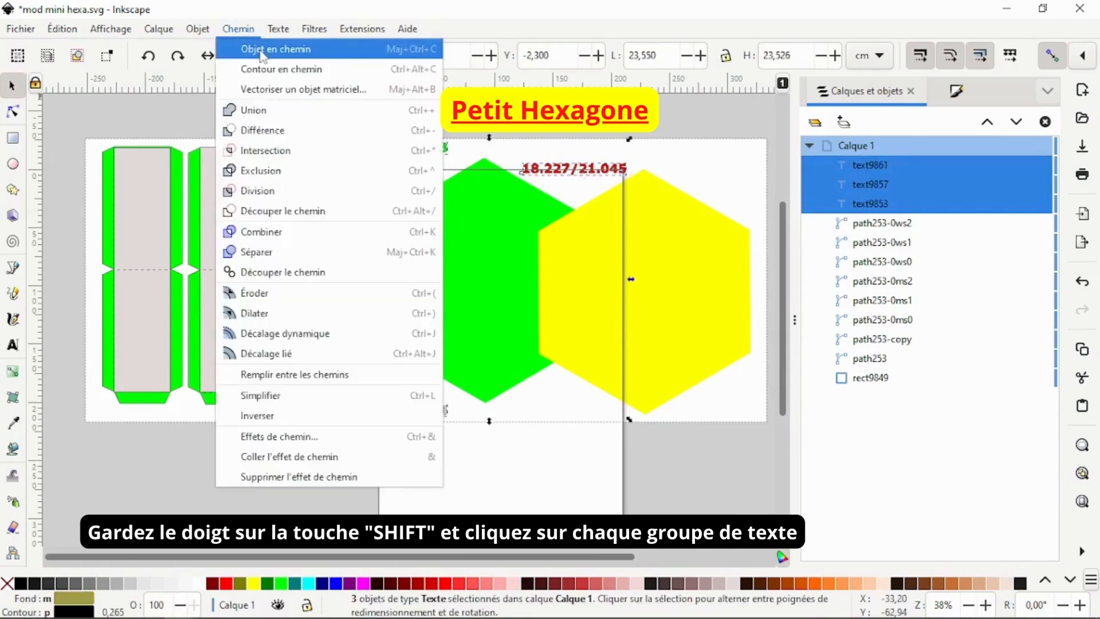
pyautogui.click(262, 47)
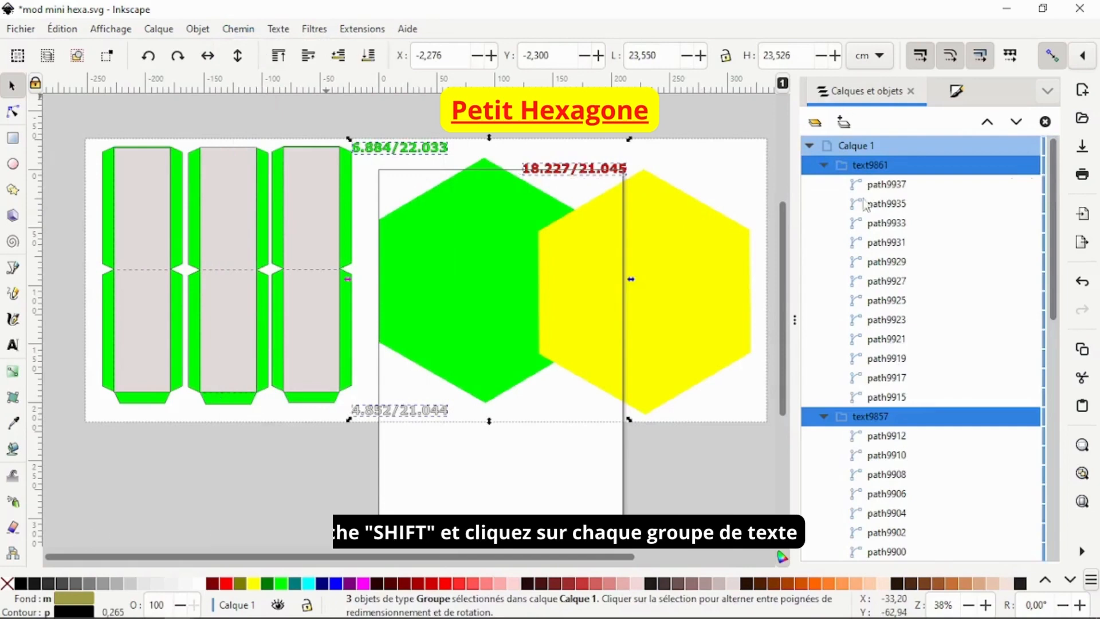
# Step: Go through the individual glyph paths inside the converted label groups in the objects list
pyautogui.click(910, 184)
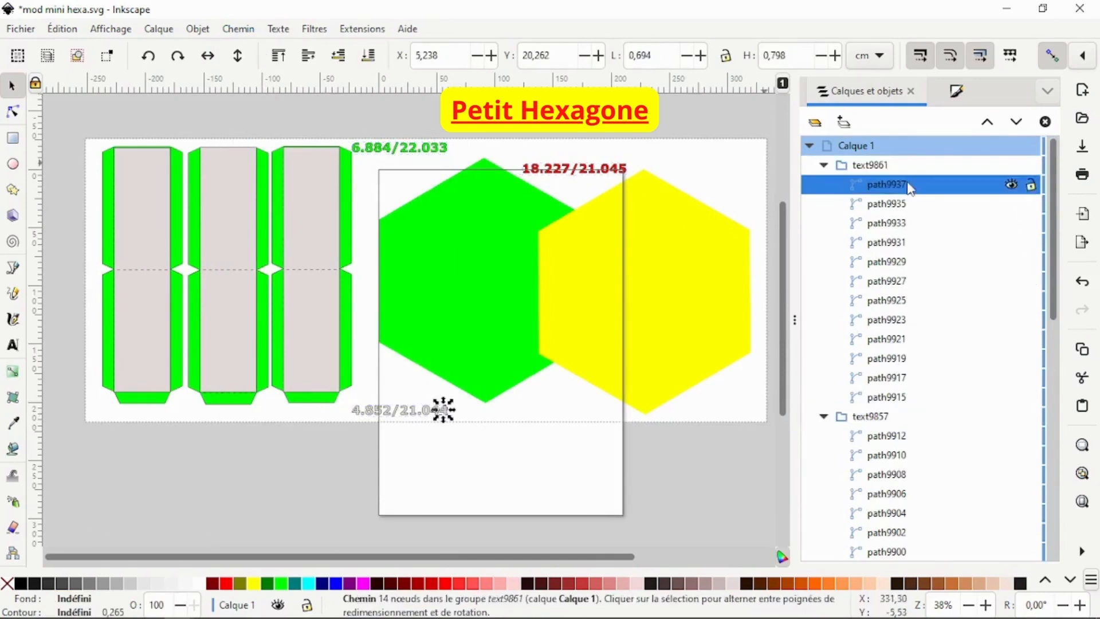
pyautogui.click(894, 208)
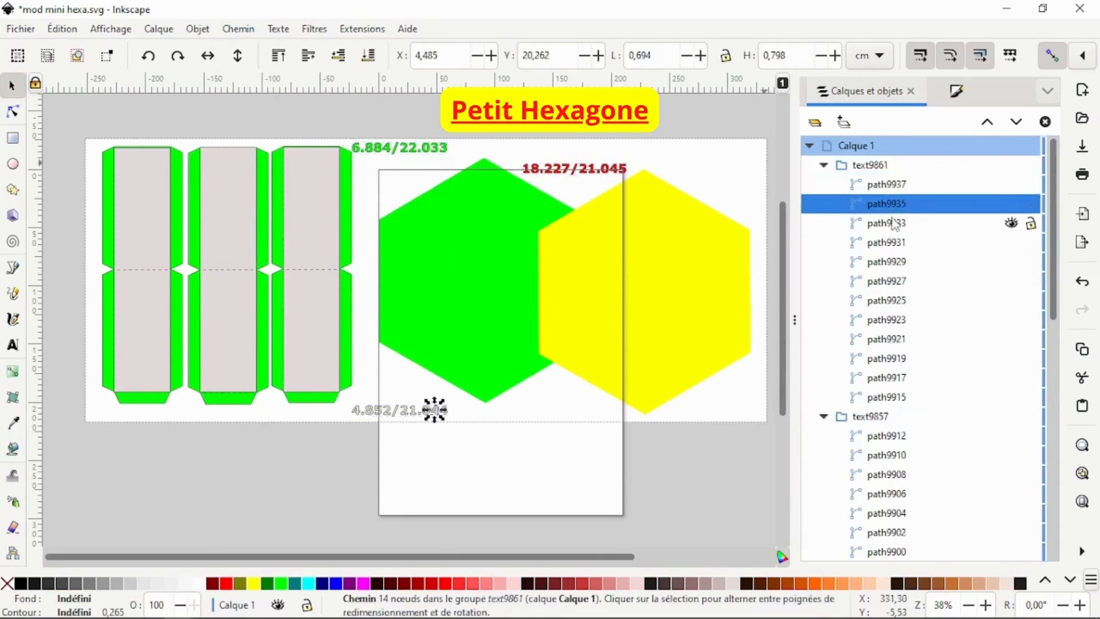
pyautogui.click(895, 225)
pyautogui.click(895, 245)
pyautogui.click(897, 263)
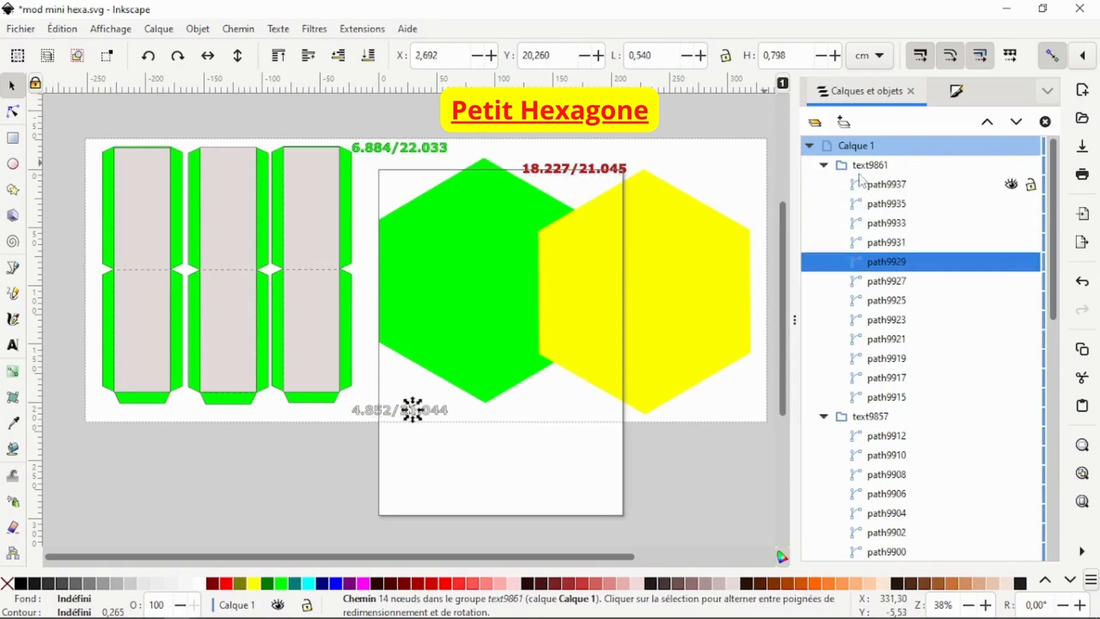
pyautogui.click(861, 167)
pyautogui.click(888, 184)
pyautogui.click(887, 205)
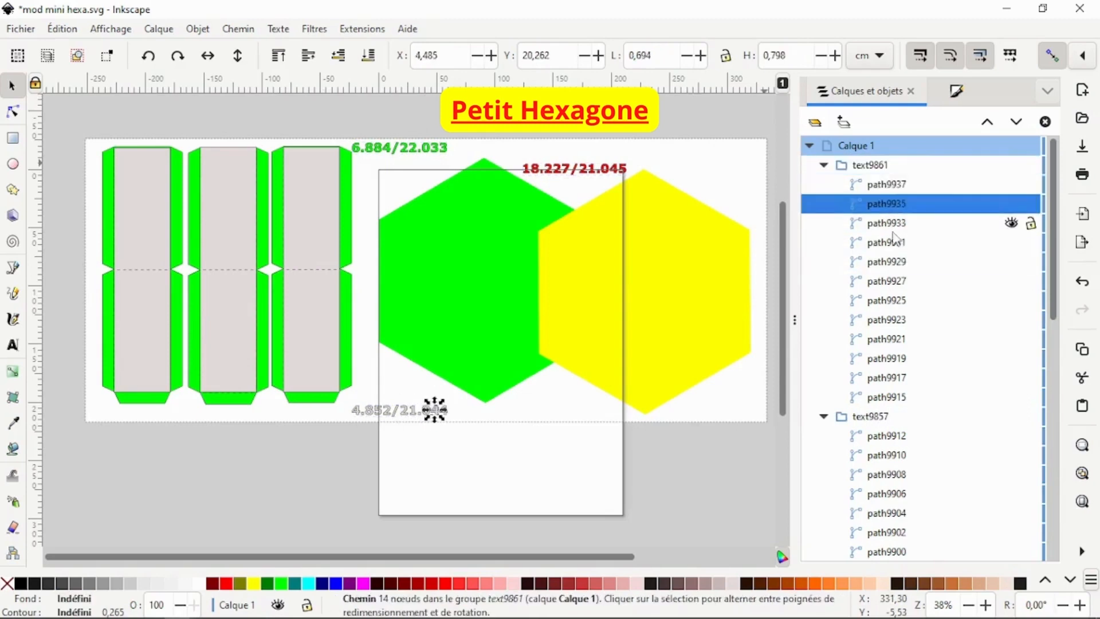
pyautogui.click(895, 242)
pyautogui.click(894, 262)
pyautogui.click(888, 282)
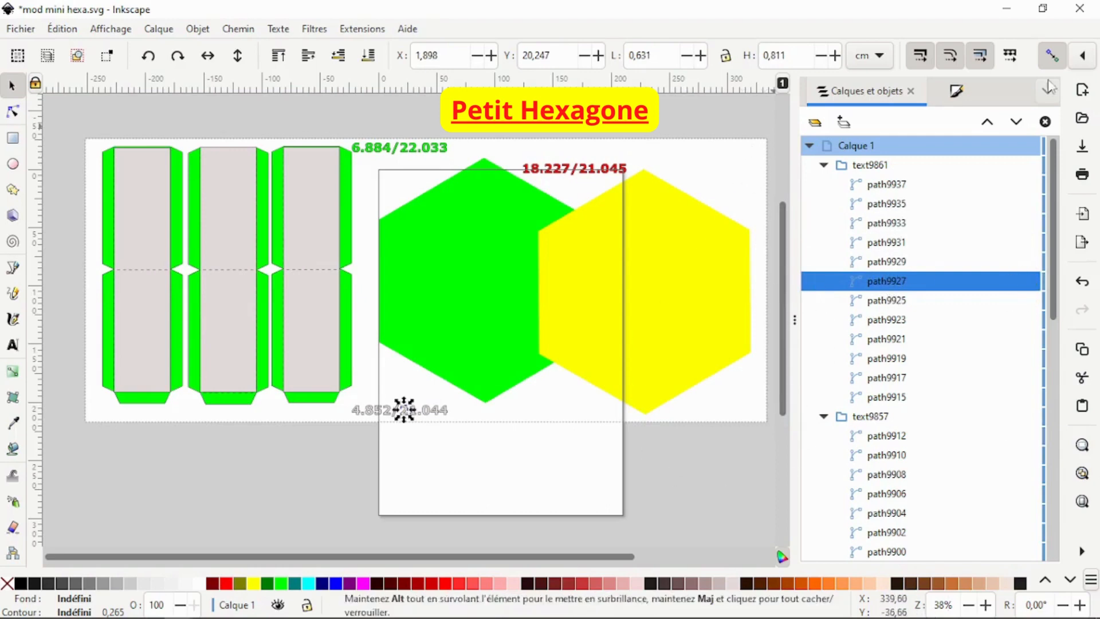
# Step: Close the objects panel, select everything on the page and group it into one object
pyautogui.moveTo(798, 321); pyautogui.dragTo(1031, 321)
pyautogui.click(834, 189)
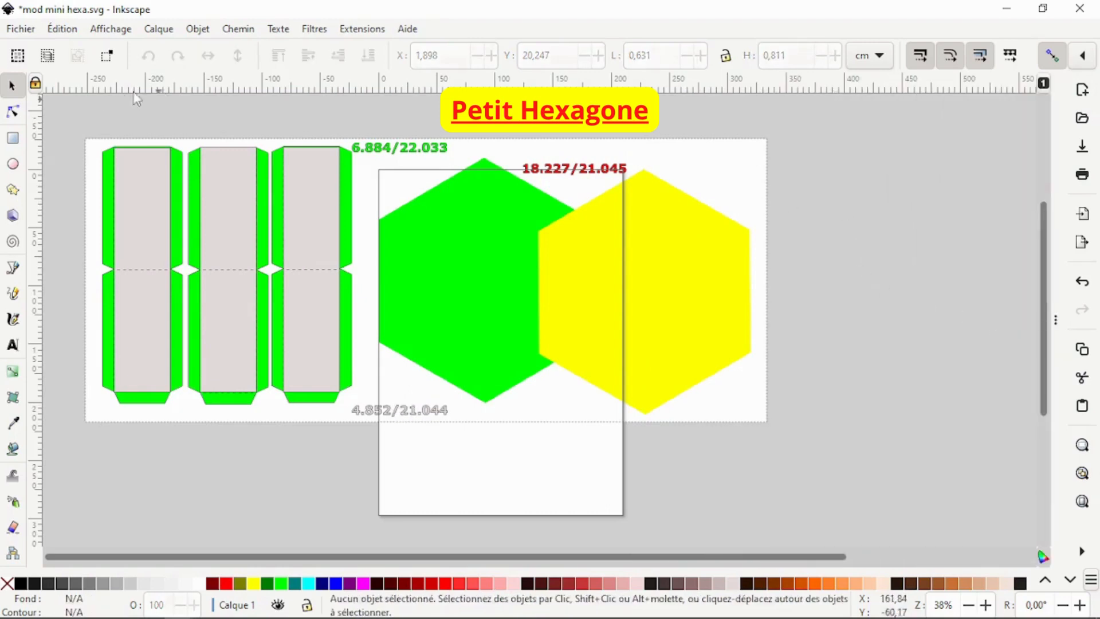
pyautogui.moveTo(54, 114); pyautogui.dragTo(844, 479)
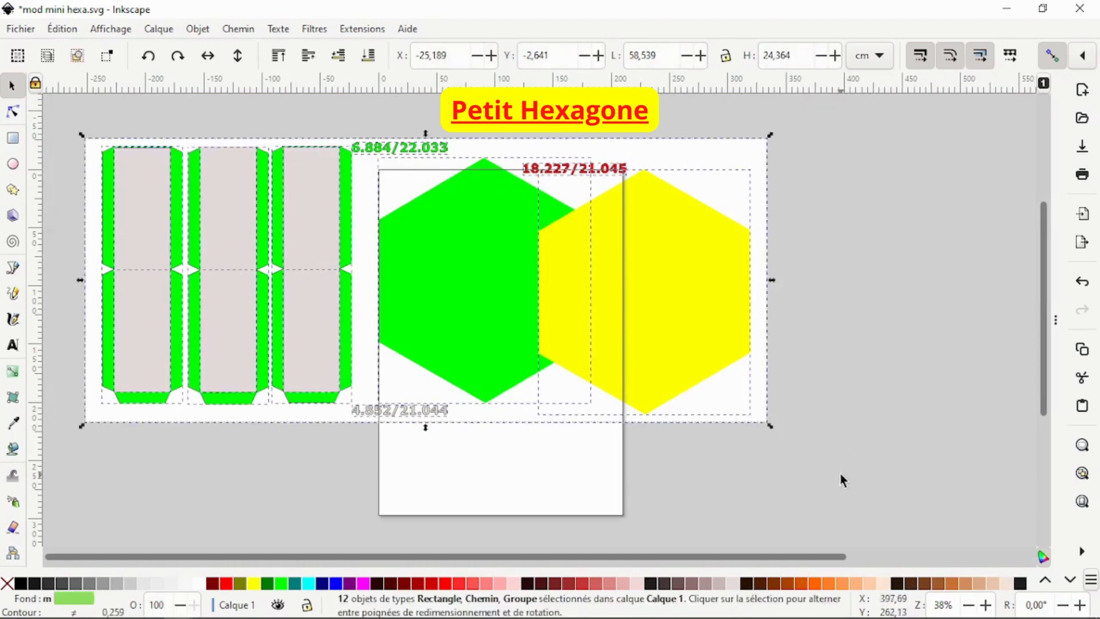
pyautogui.rightClick(699, 310)
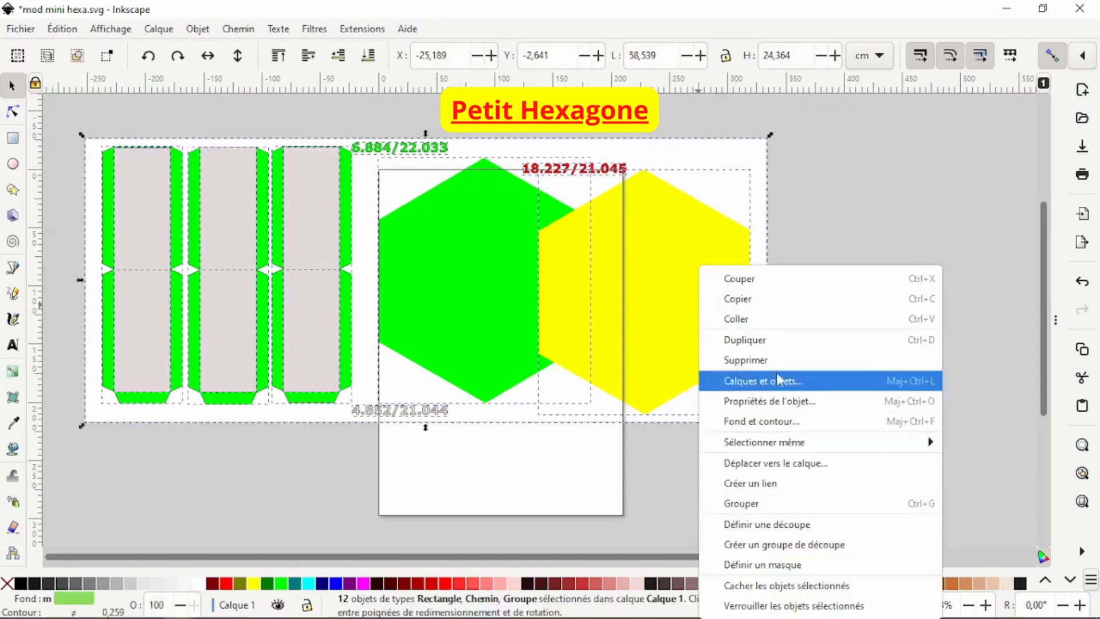
pyautogui.click(778, 507)
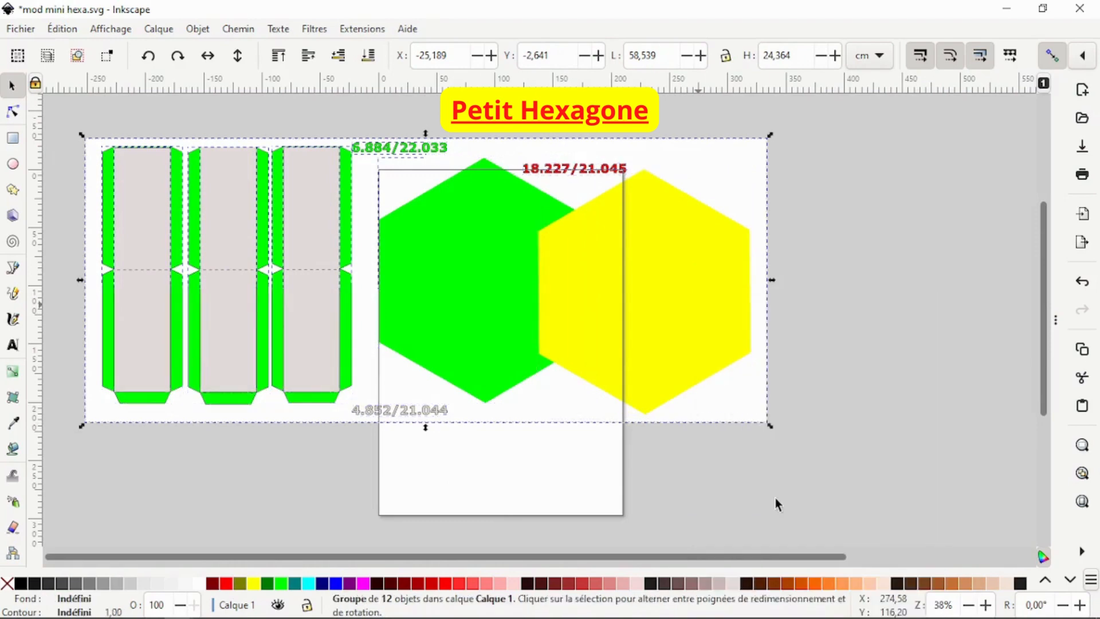
pyautogui.click(841, 255)
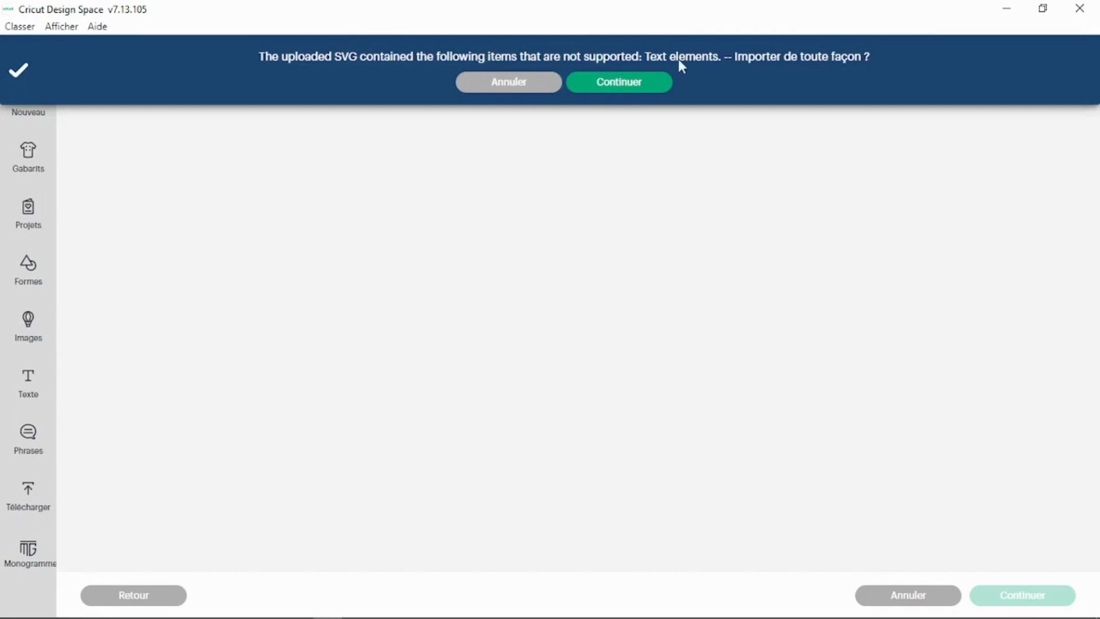
# Step: In Cricut Design Space, accept the import despite unsupported text, upload the SVG, and add both recent hexagon templates to the canvas
pyautogui.click(634, 87)
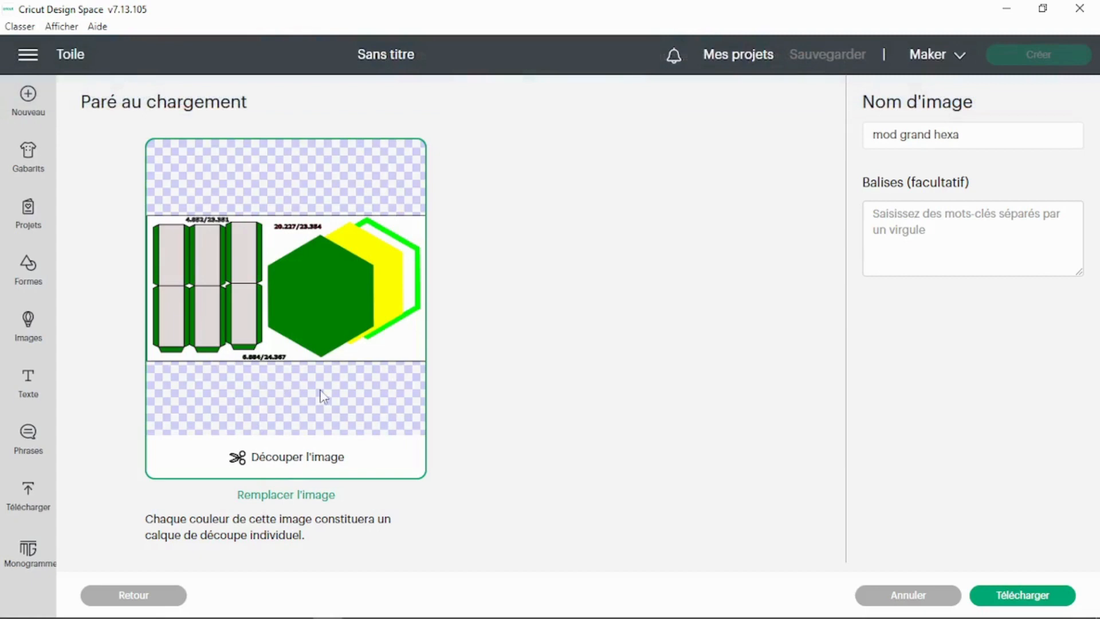
pyautogui.click(1009, 596)
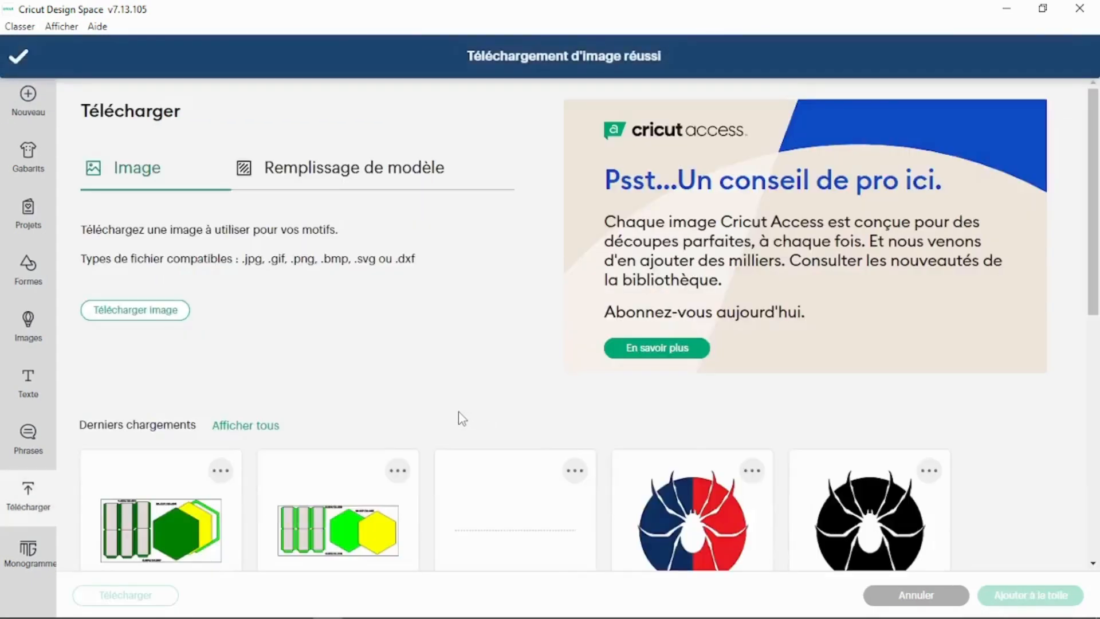
pyautogui.click(286, 457)
pyautogui.click(165, 478)
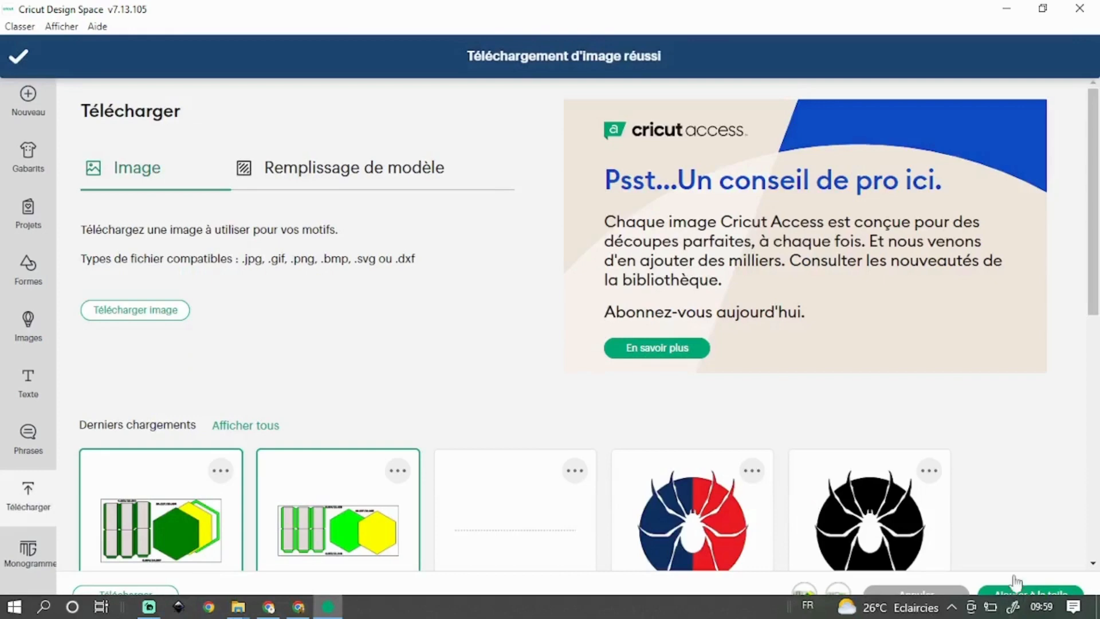
pyautogui.click(1017, 596)
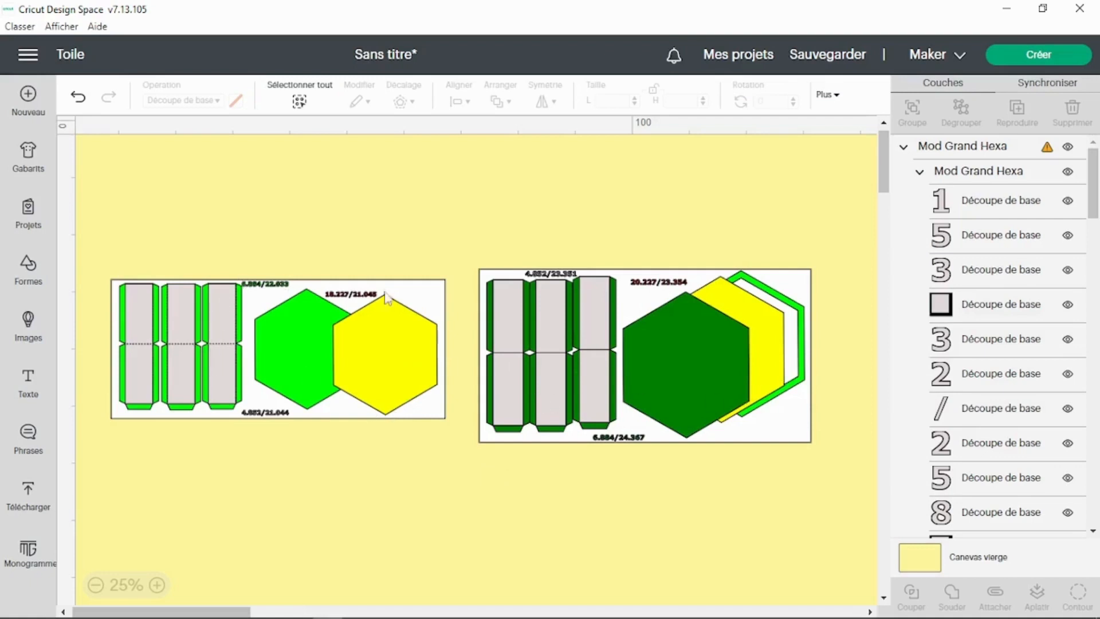
# Step: Move the large and mini hexagon templates apart on the canvas so they no longer overlap
pyautogui.moveTo(641, 342); pyautogui.dragTo(720, 522)
pyautogui.moveTo(273, 304); pyautogui.dragTo(486, 265)
pyautogui.click(157, 585)
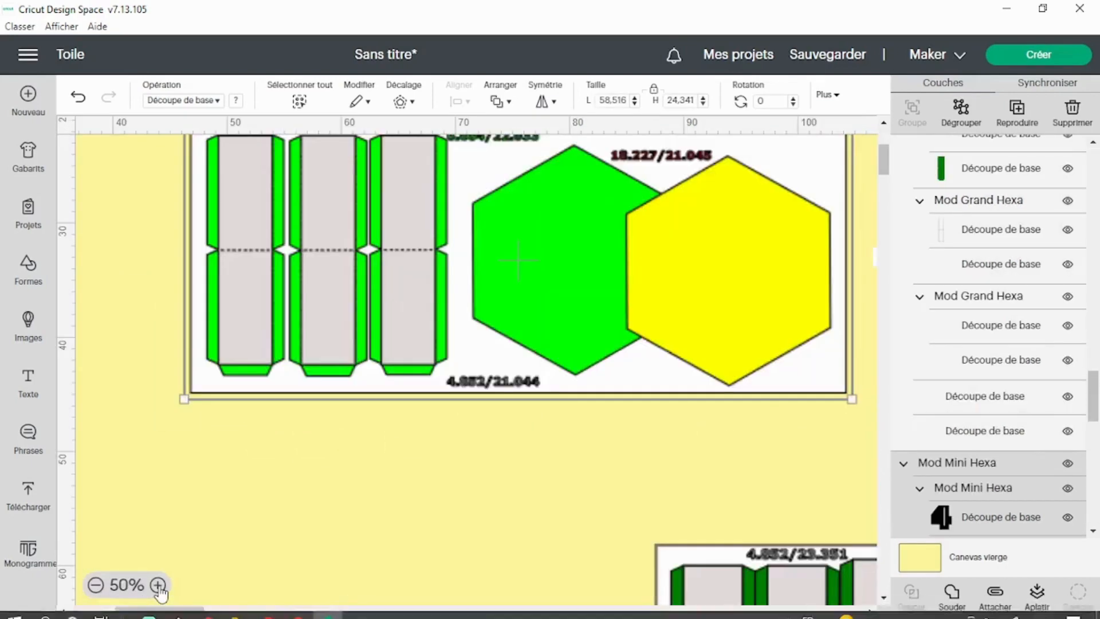
pyautogui.click(157, 585)
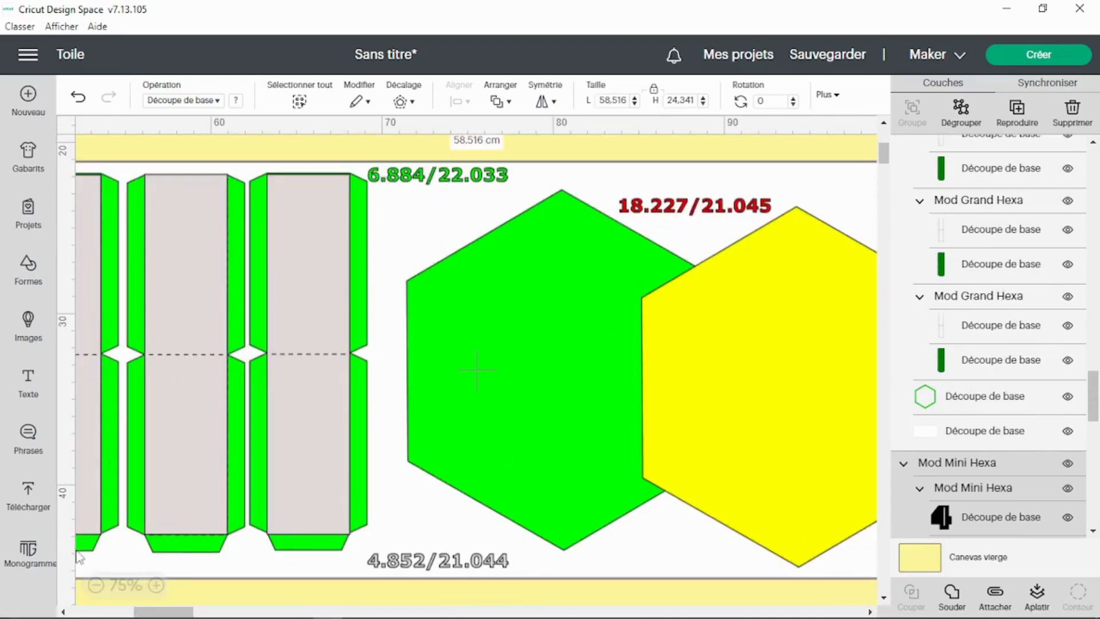
pyautogui.click(96, 585)
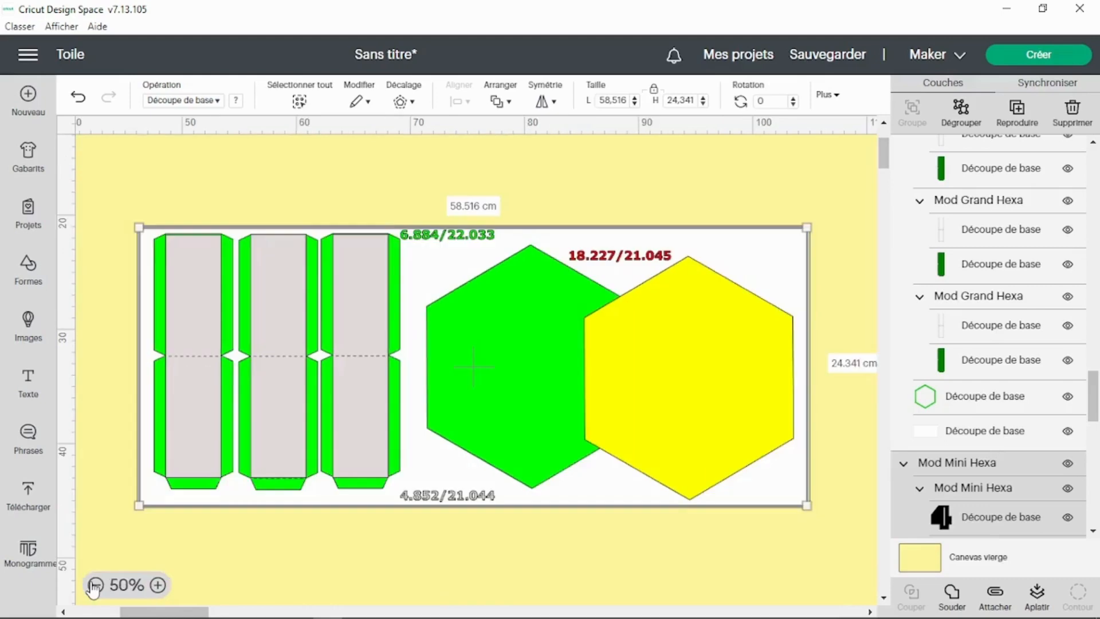
pyautogui.click(757, 187)
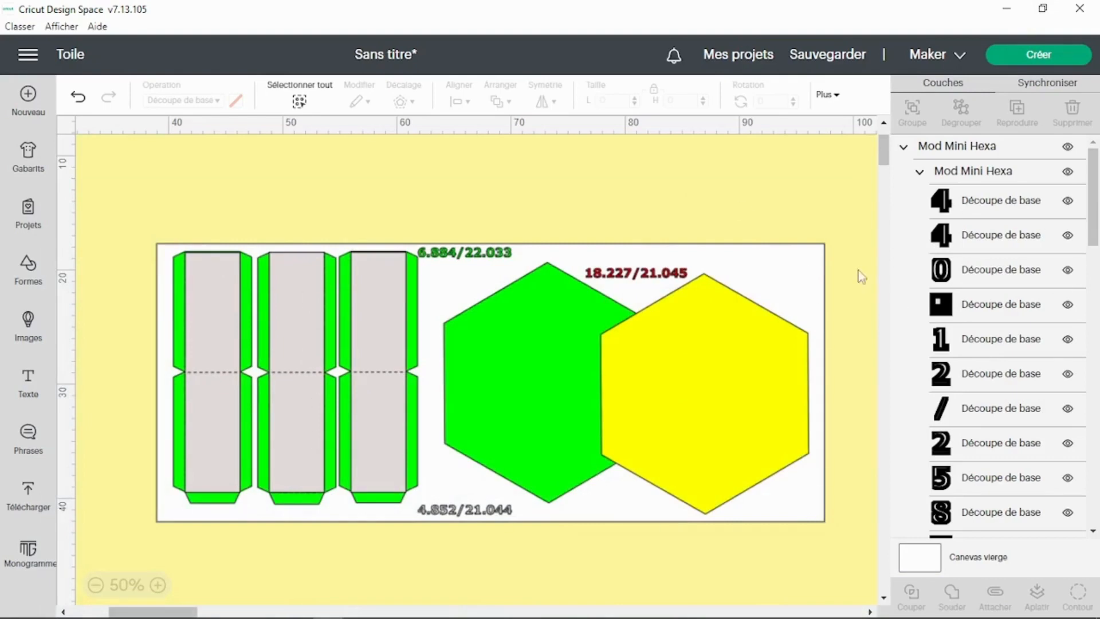
# Step: Select the mini template and delete its white background rectangle layer
pyautogui.click(820, 268)
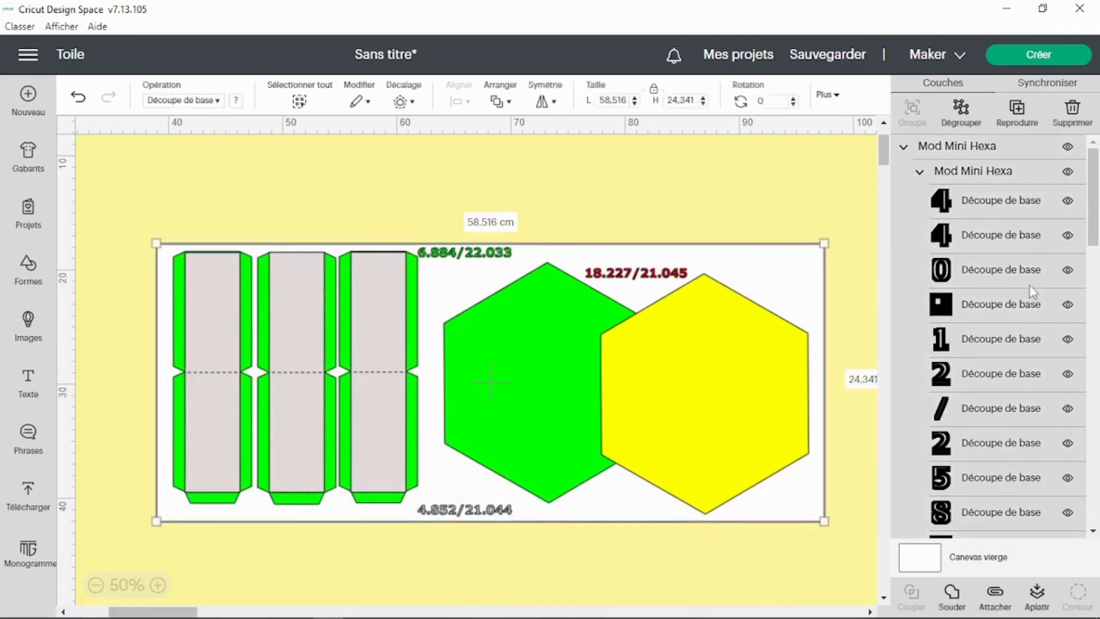
pyautogui.scroll(-10, 1030, 395)
pyautogui.scroll(-3, 1030, 401)
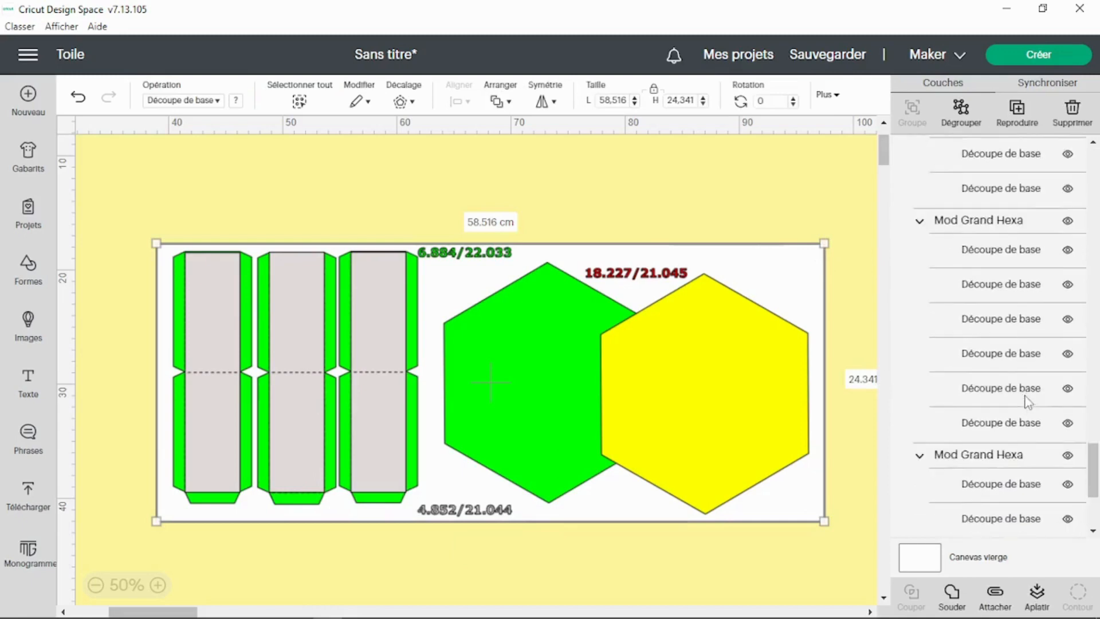
pyautogui.scroll(6, 1030, 401)
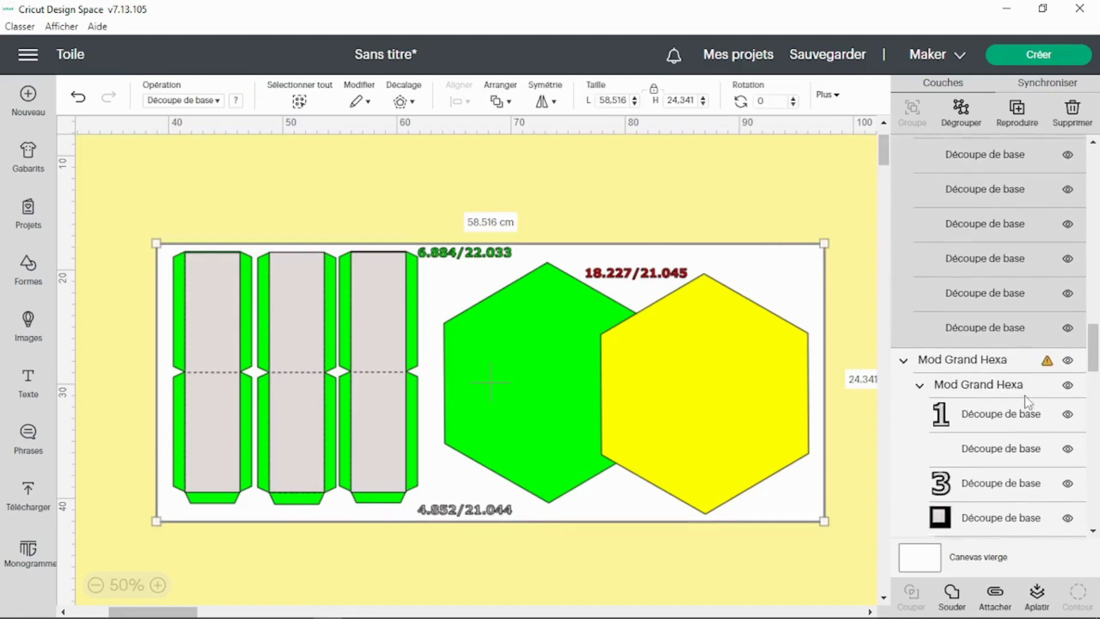
pyautogui.scroll(1, 1026, 398)
pyautogui.click(958, 408)
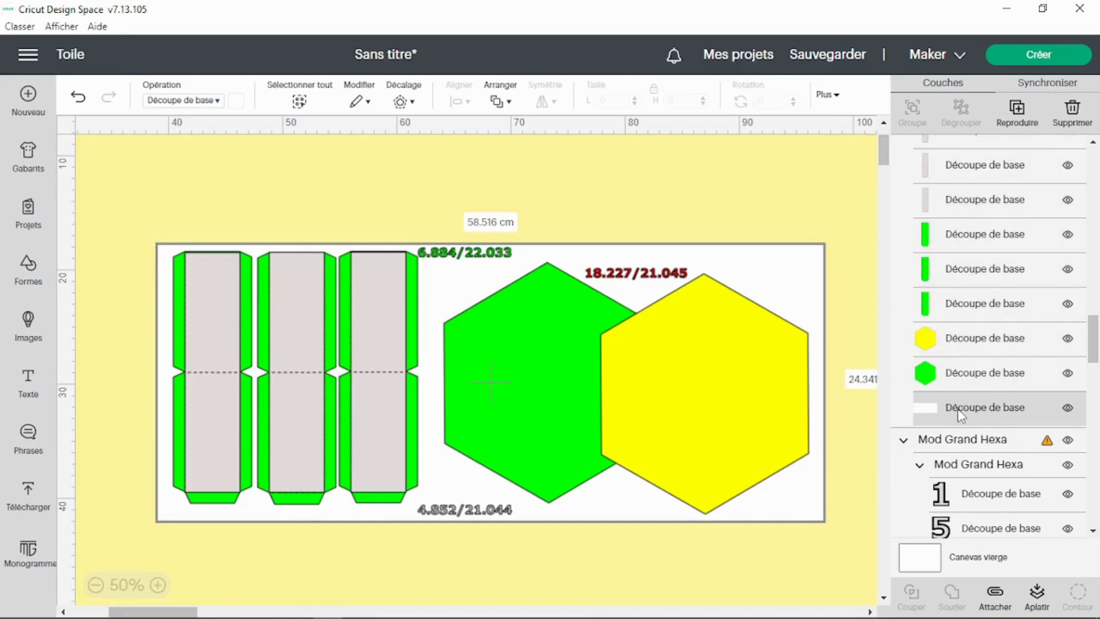
pyautogui.click(1073, 112)
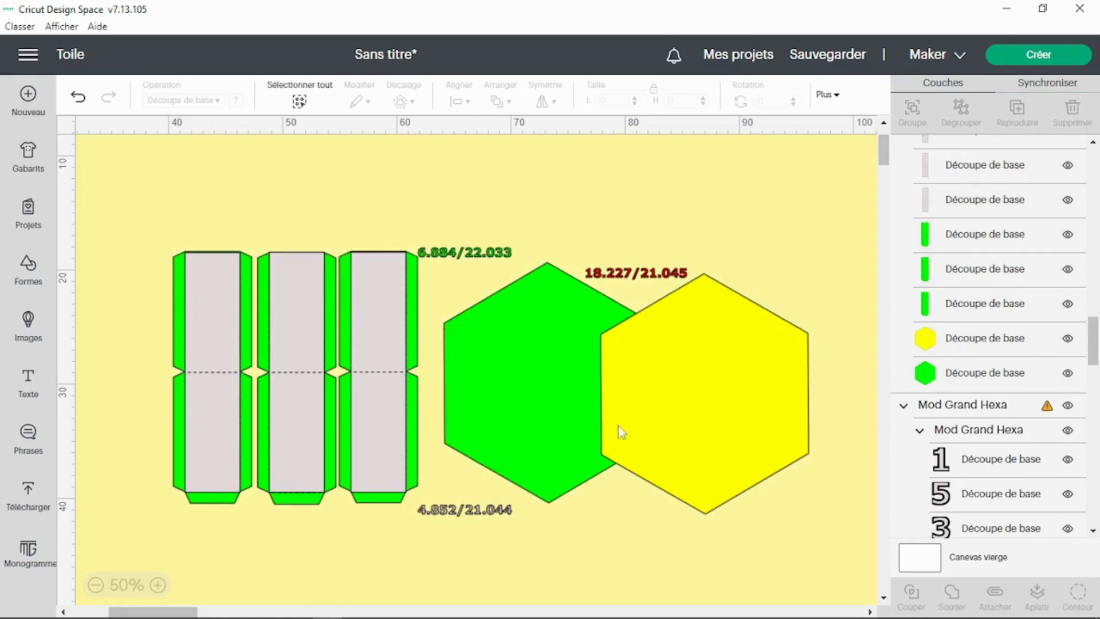
# Step: Ungroup the mini template into separate layers and select each hexagon individually
pyautogui.click(315, 376)
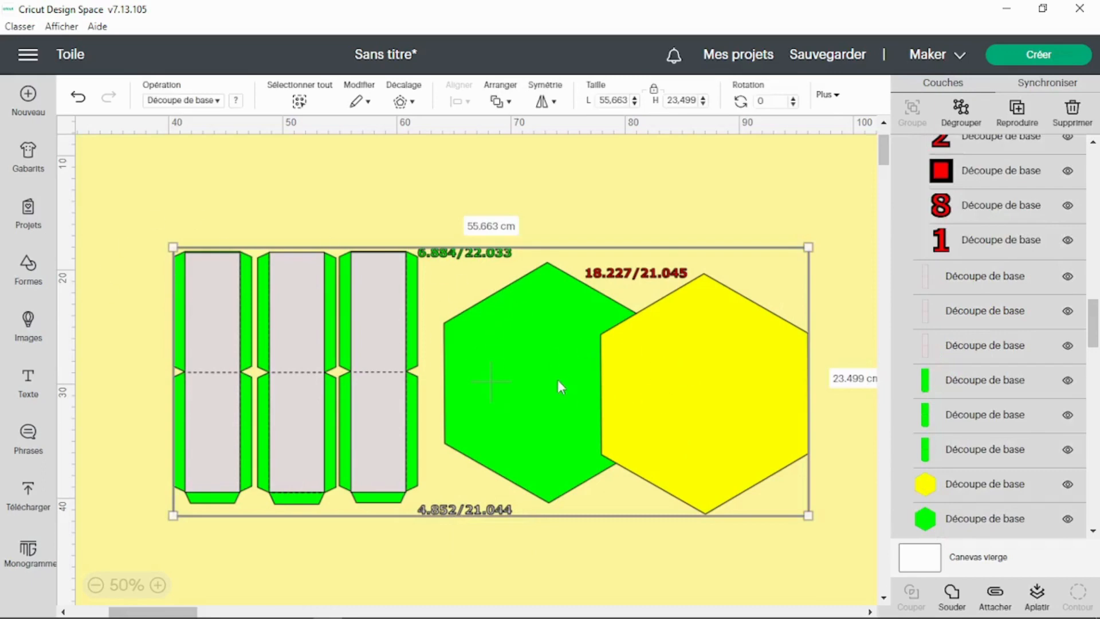
pyautogui.click(961, 109)
pyautogui.click(689, 257)
pyautogui.click(679, 319)
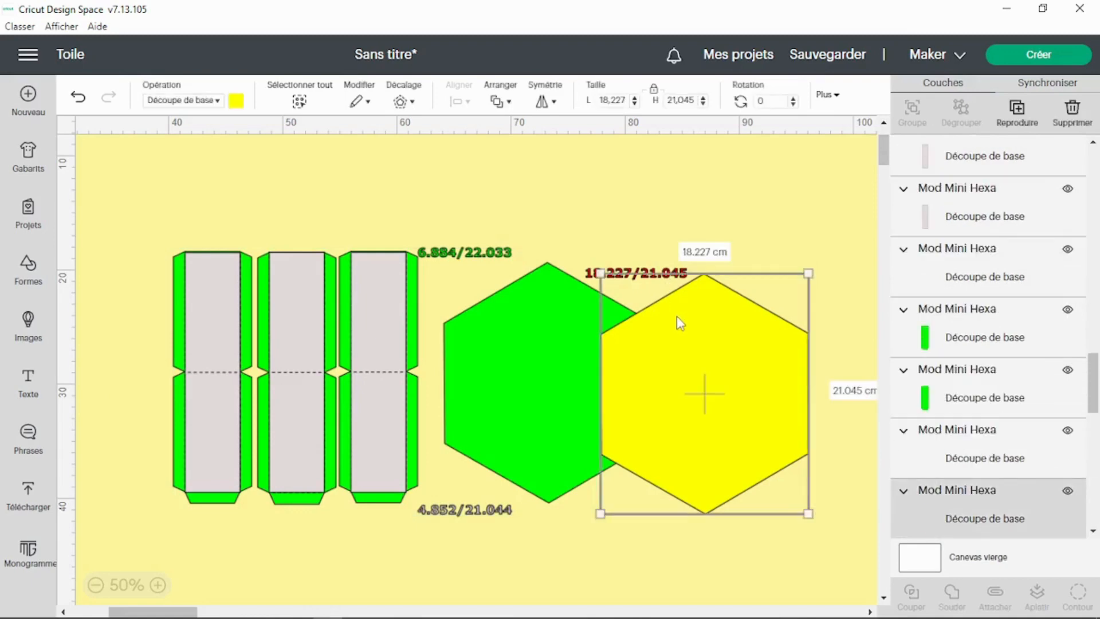
pyautogui.click(507, 350)
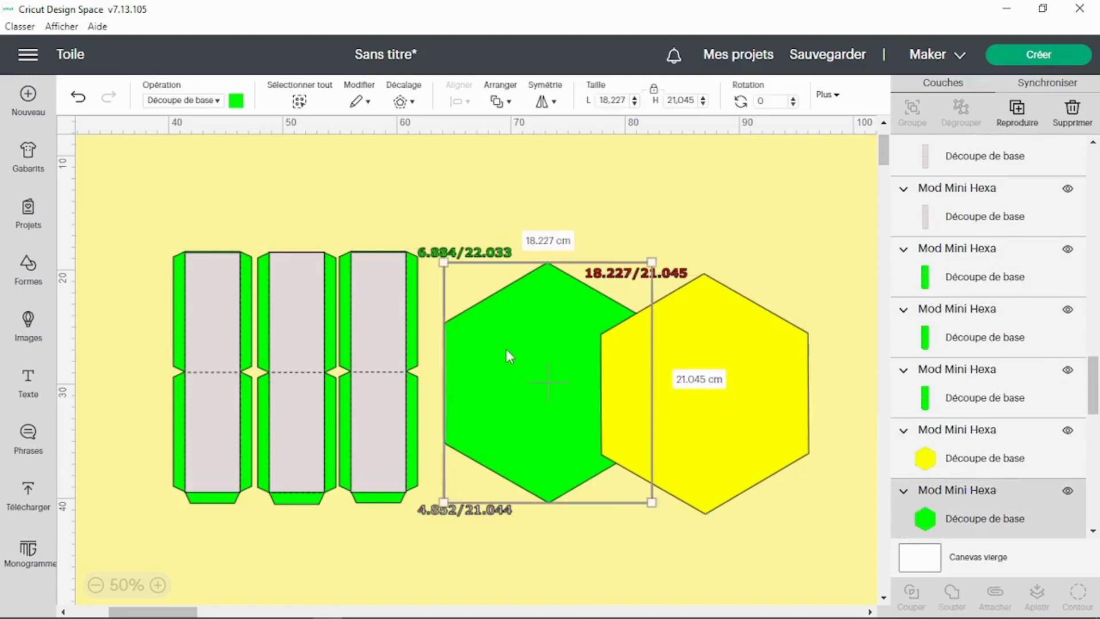
# Step: Delete the red 18.227/21.045 dimension label above the yellow hexagon
pyautogui.click(755, 226)
pyautogui.click(661, 280)
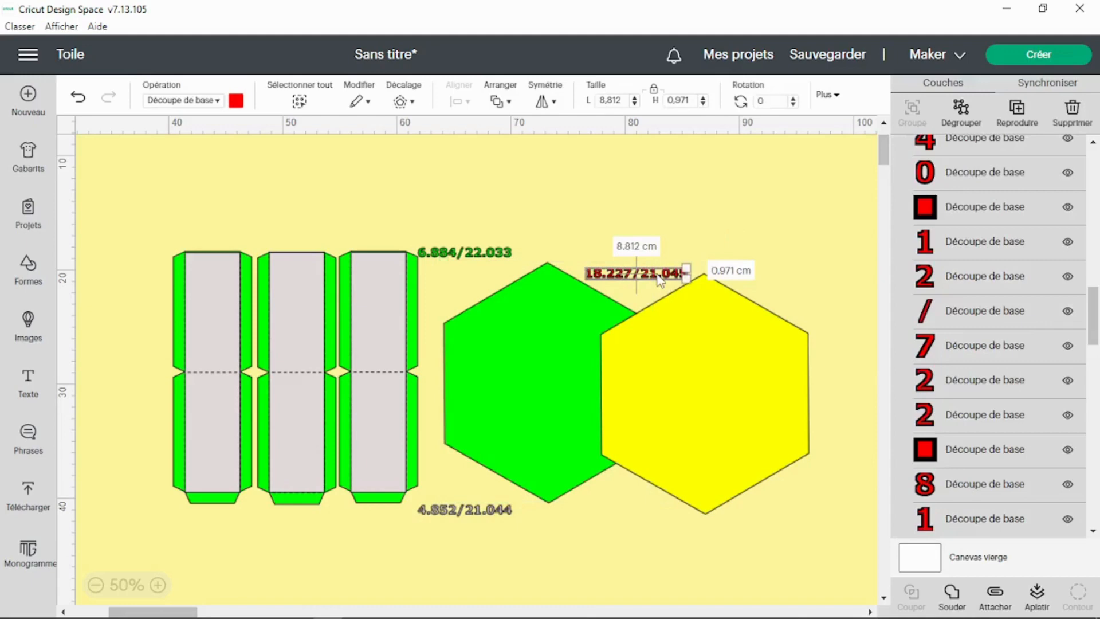
pyautogui.press('Delete')
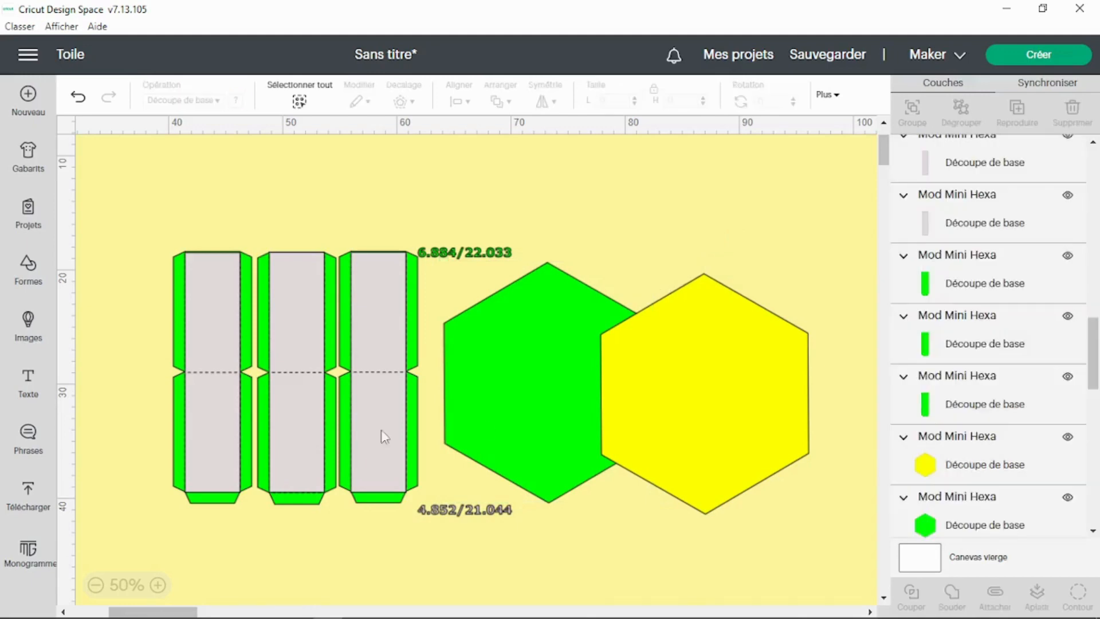
# Step: Select each grey strip panel in turn to inspect its dimensions
pyautogui.click(388, 449)
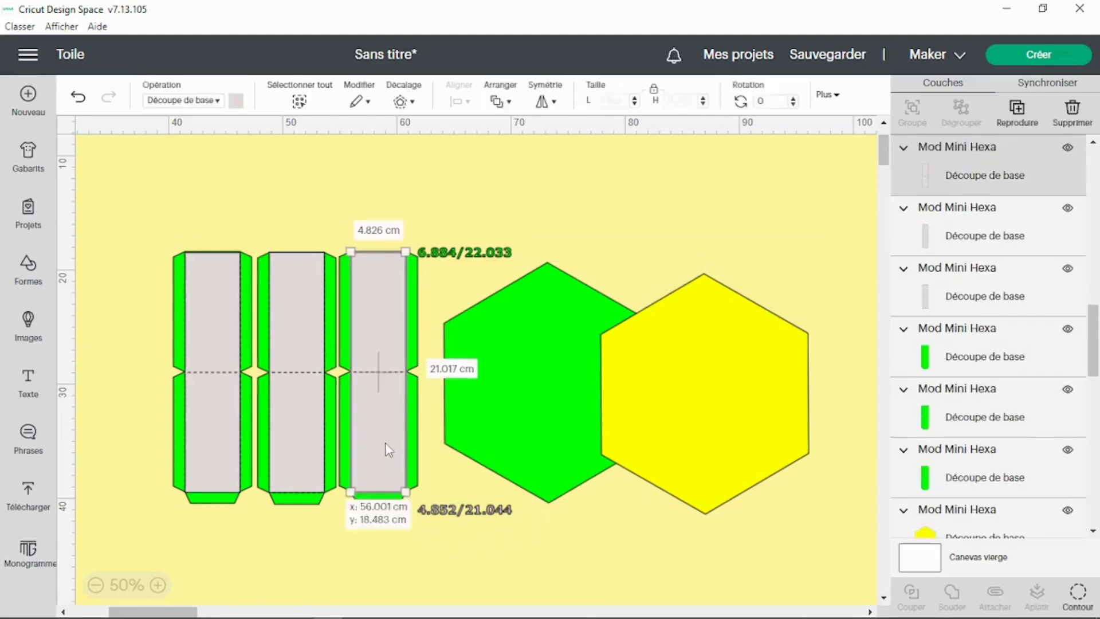
pyautogui.click(295, 450)
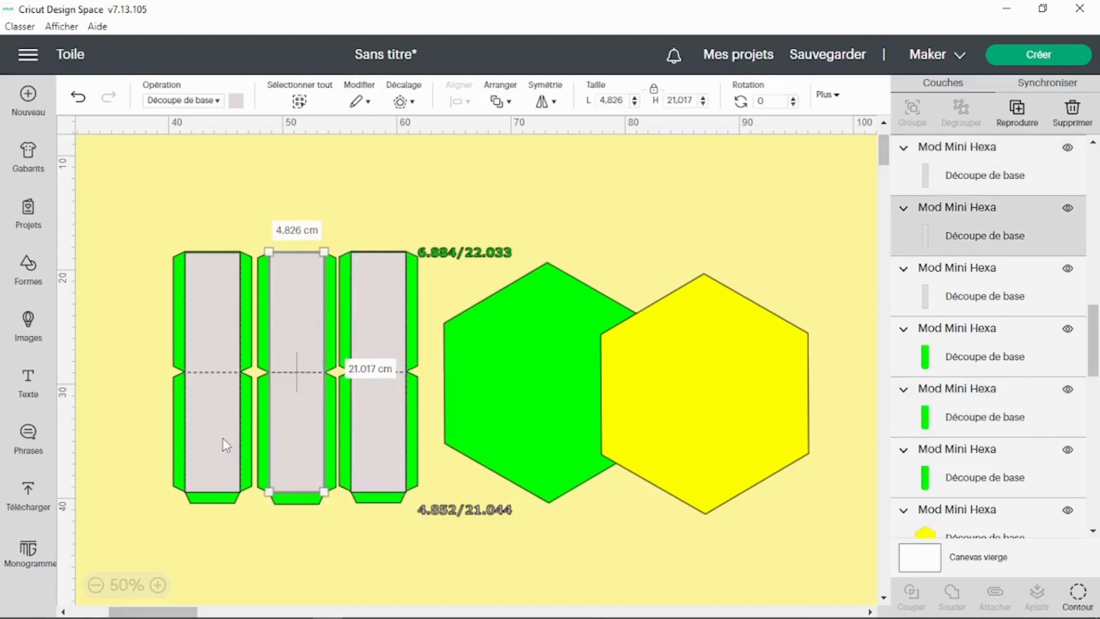
pyautogui.click(222, 439)
pyautogui.click(299, 437)
pyautogui.click(376, 428)
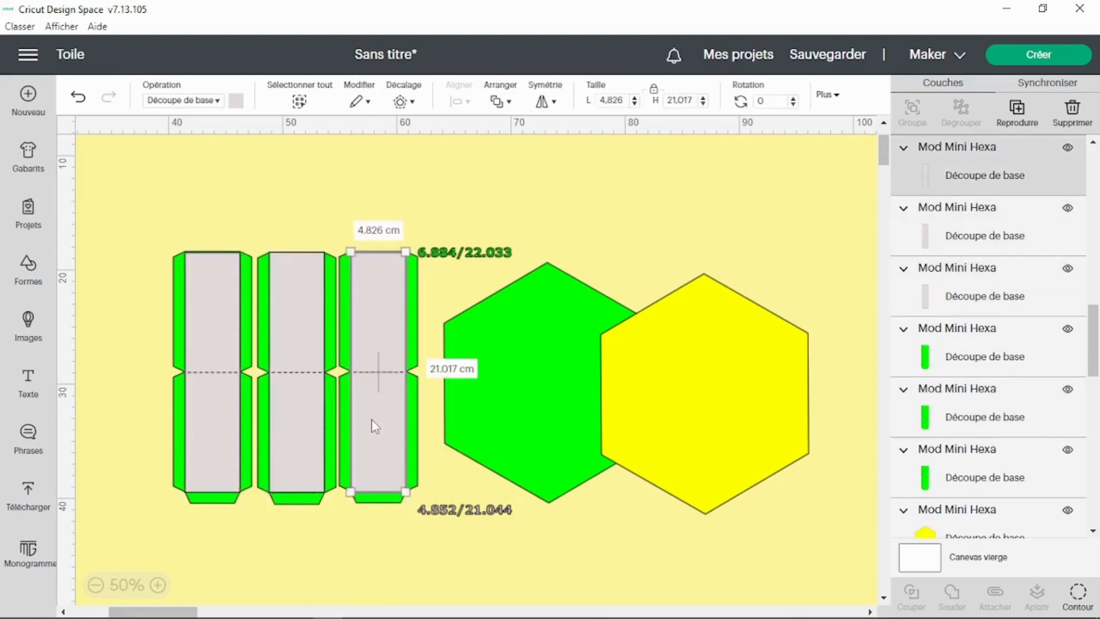
# Step: Select the grey inner panels of the first two strips and delete them
pyautogui.click(285, 380)
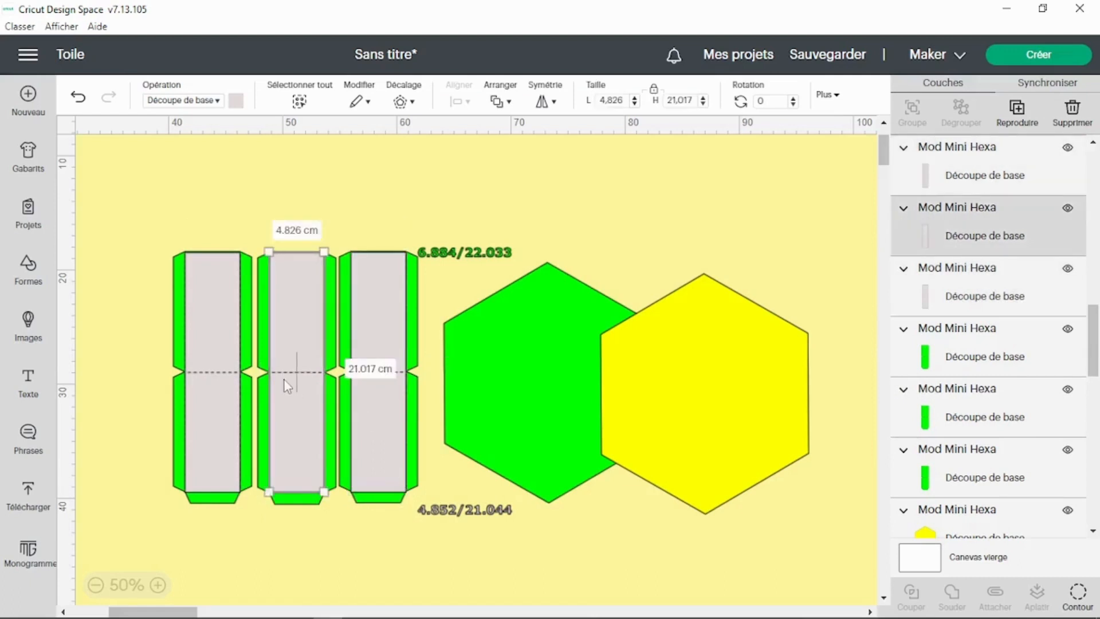
pyautogui.keyDown('shift'); pyautogui.click(219, 378); pyautogui.keyUp('shift')
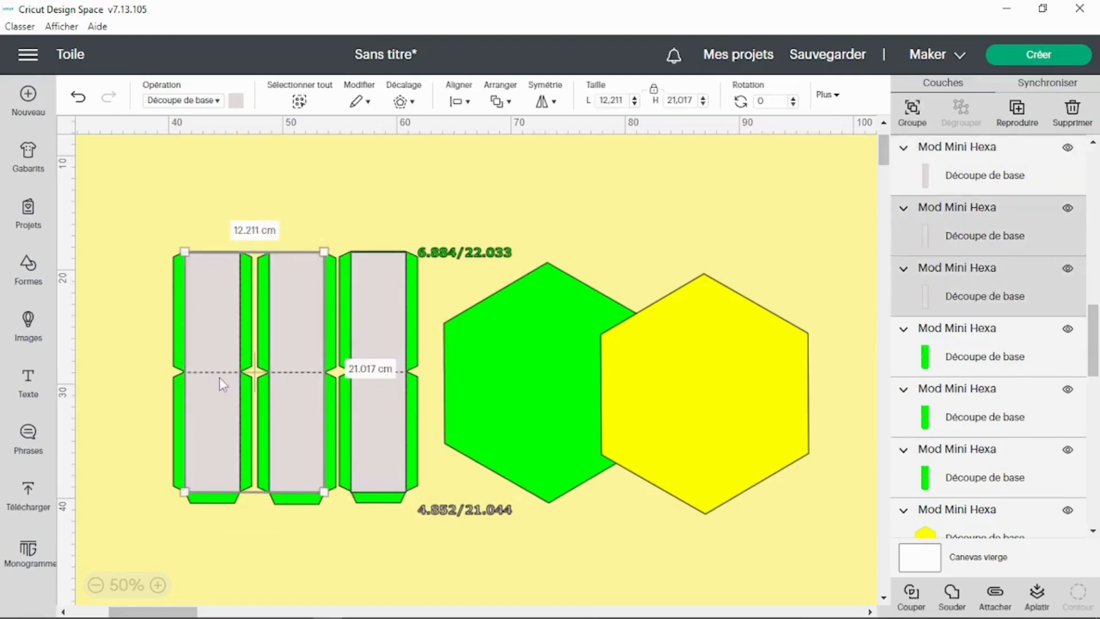
pyautogui.press('Delete')
# Step: Resize the remaining grey panel to 4.852 cm wide and, with proportions unlocked, 21.044 cm high
pyautogui.click(368, 300)
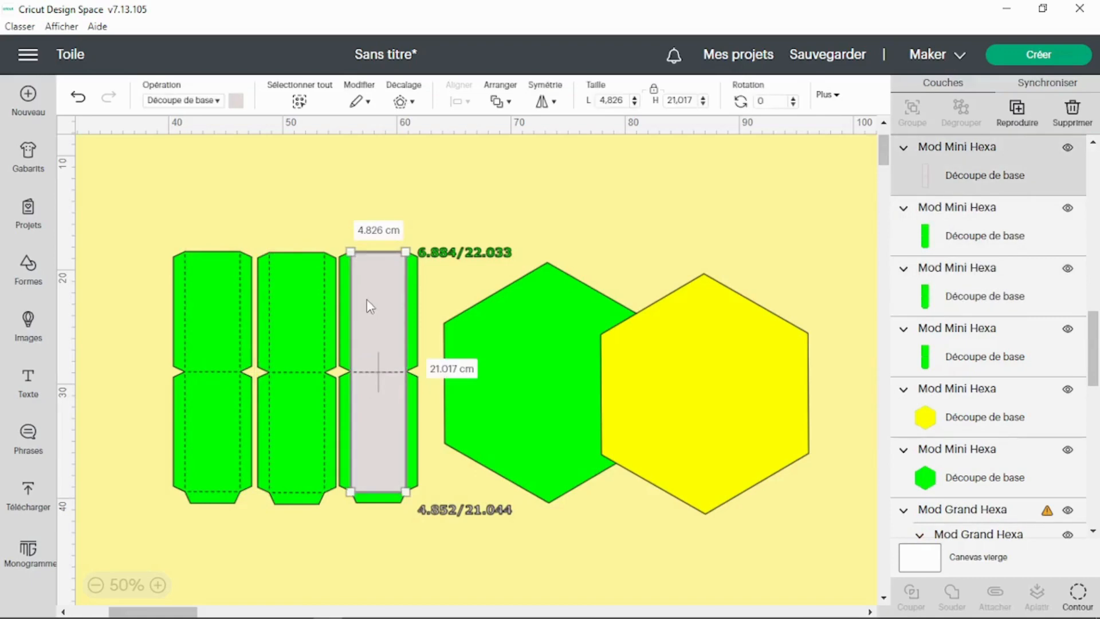
pyautogui.click(617, 95)
pyautogui.write('4')
pyautogui.press('Return')
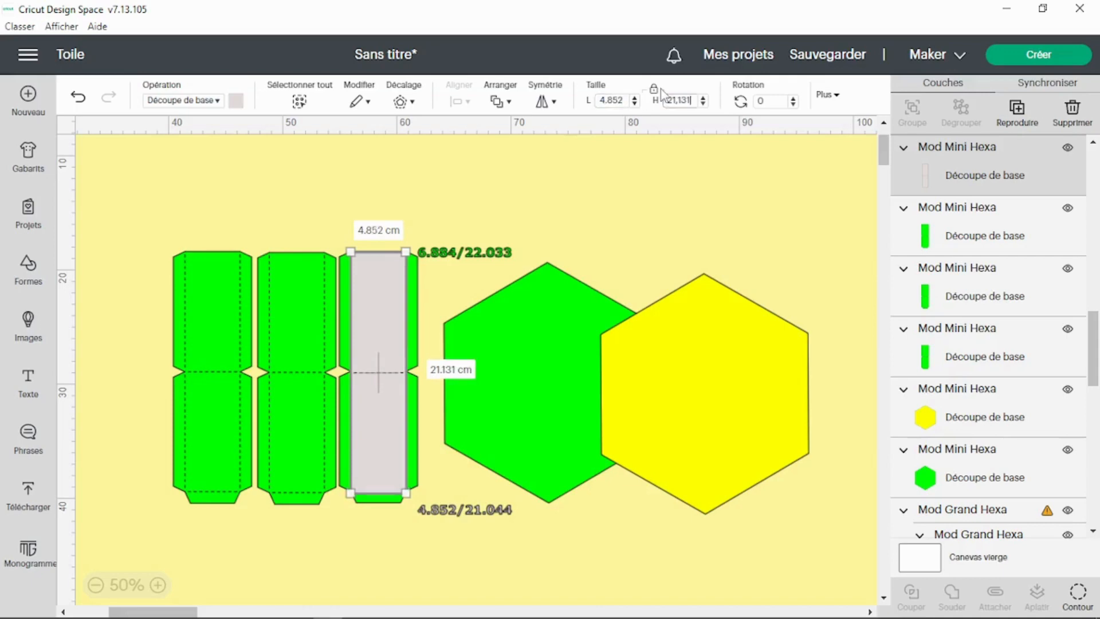
pyautogui.click(653, 89)
pyautogui.moveTo(691, 100); pyautogui.dragTo(681, 99)
pyautogui.press('Return')
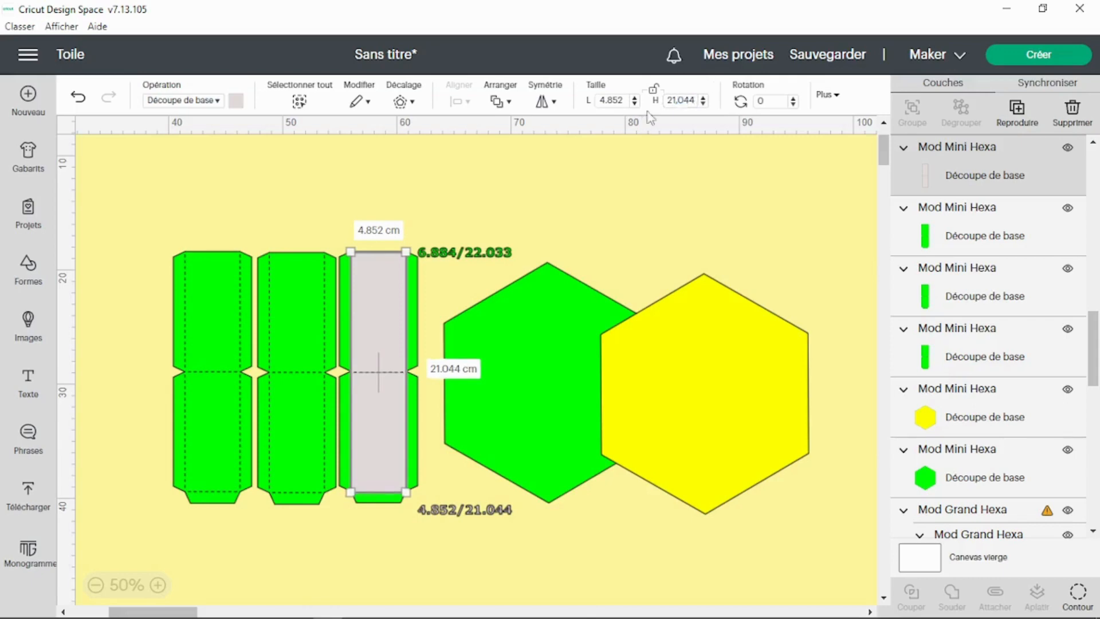
# Step: Relock the proportions and duplicate the resized grey panel twice
pyautogui.click(654, 90)
pyautogui.rightClick(382, 298)
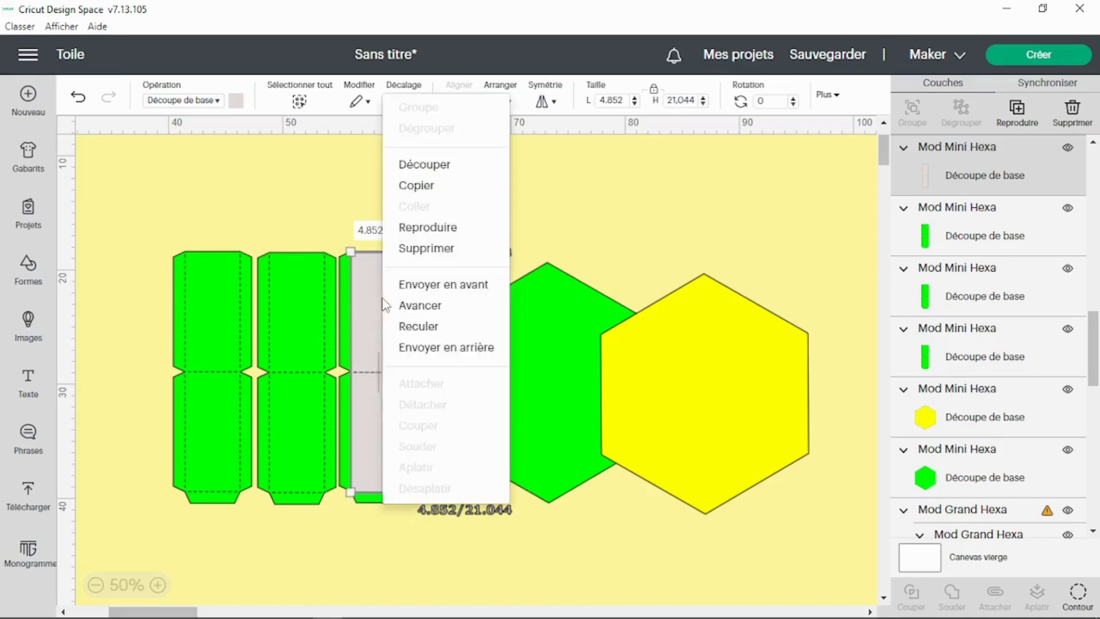
pyautogui.click(458, 229)
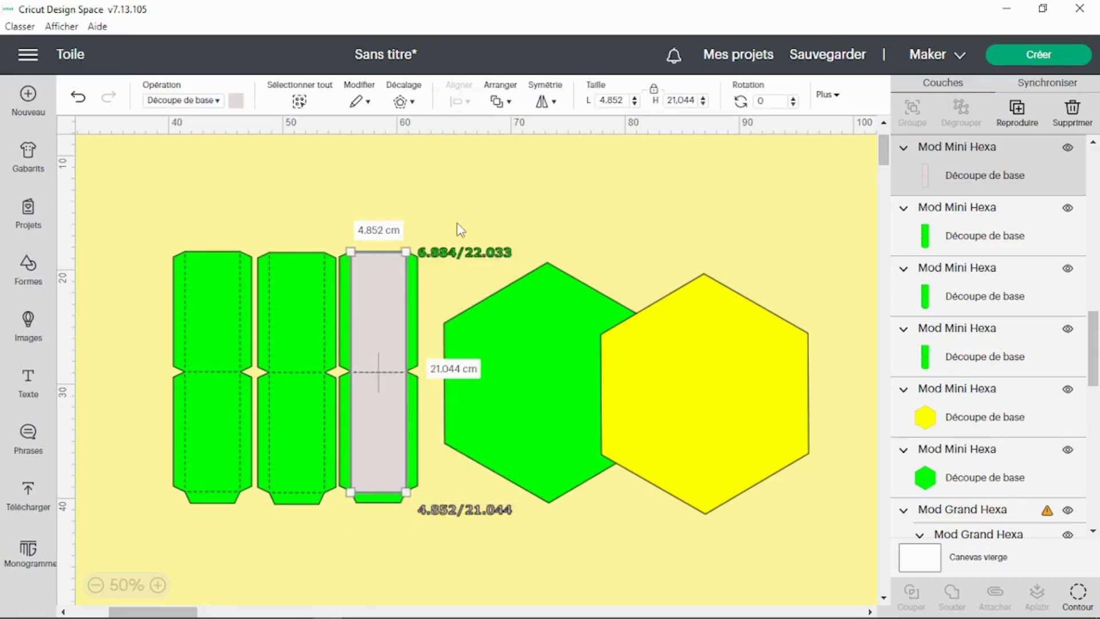
pyautogui.rightClick(384, 296)
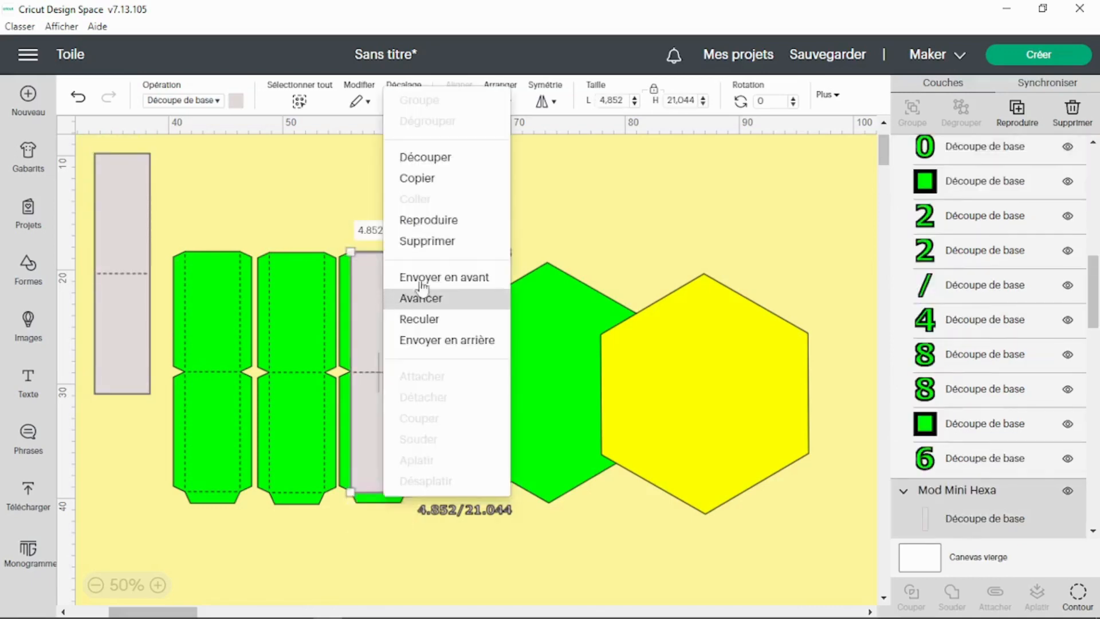
pyautogui.click(450, 224)
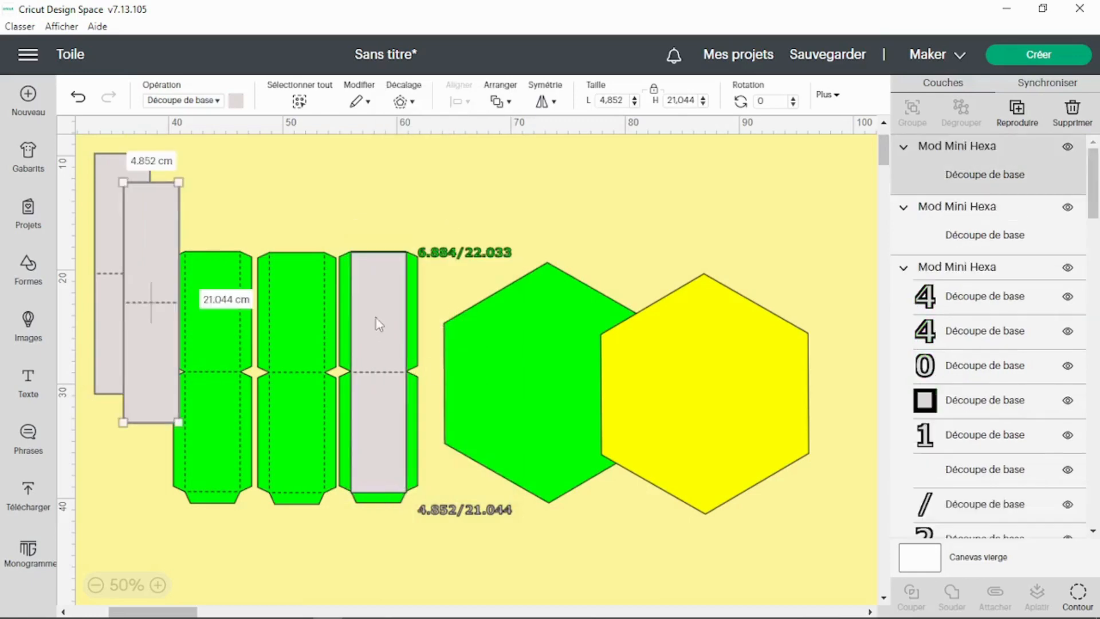
# Step: Move the three grey panels out of the strips to the right side of the canvas
pyautogui.moveTo(173, 250); pyautogui.dragTo(786, 269)
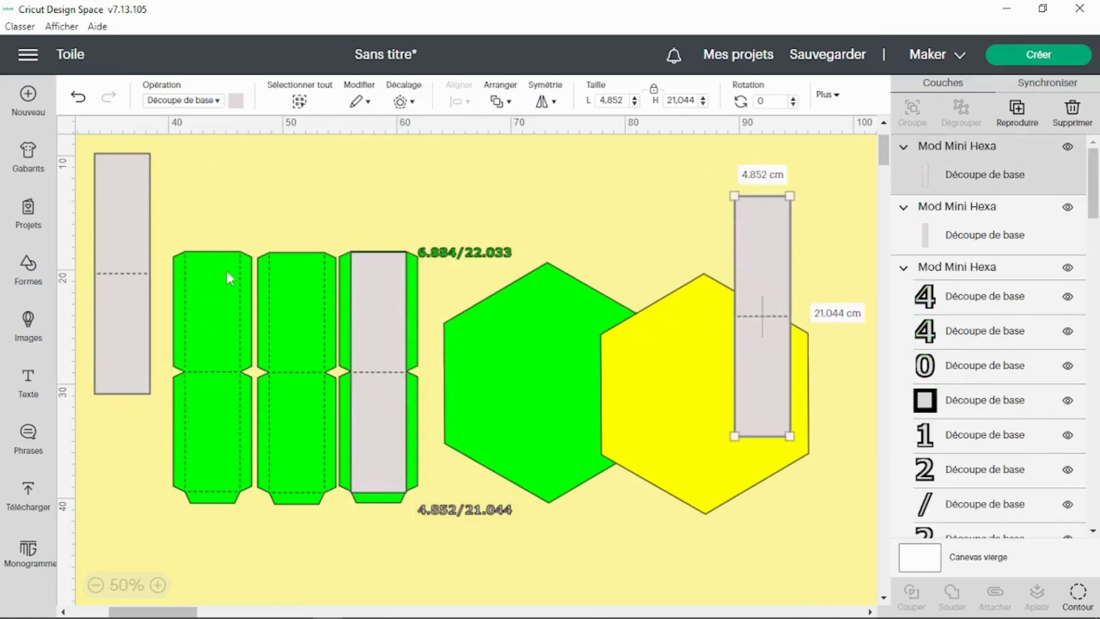
pyautogui.moveTo(120, 226); pyautogui.dragTo(669, 346)
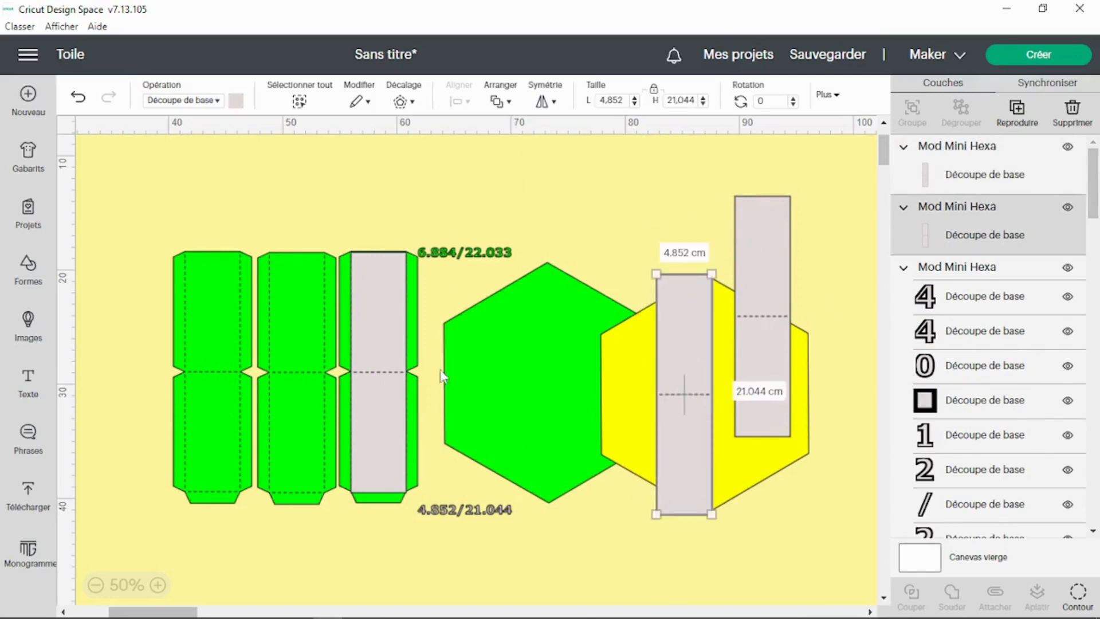
pyautogui.moveTo(385, 336); pyautogui.dragTo(850, 358)
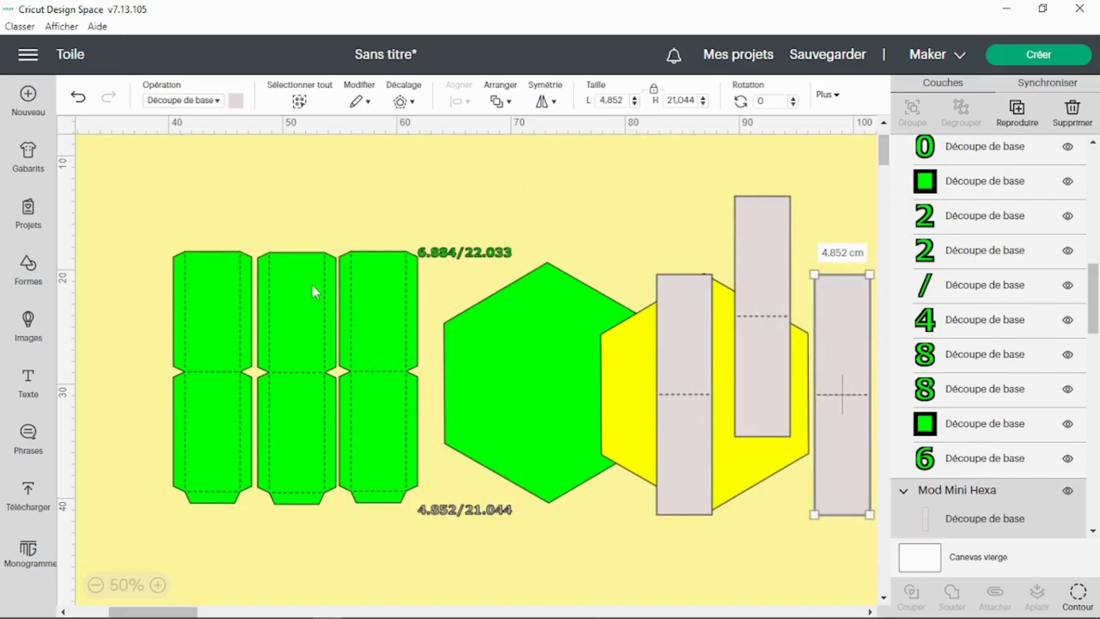
# Step: Delete the 4.852/21.044 dimension label below the strips
pyautogui.click(462, 511)
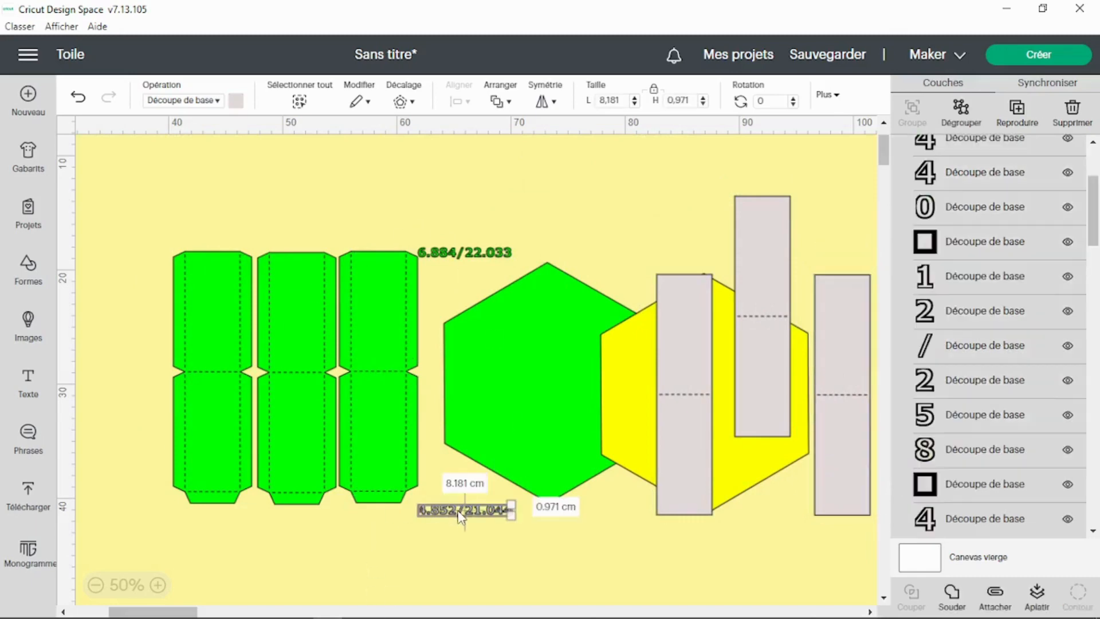
pyautogui.press('Delete')
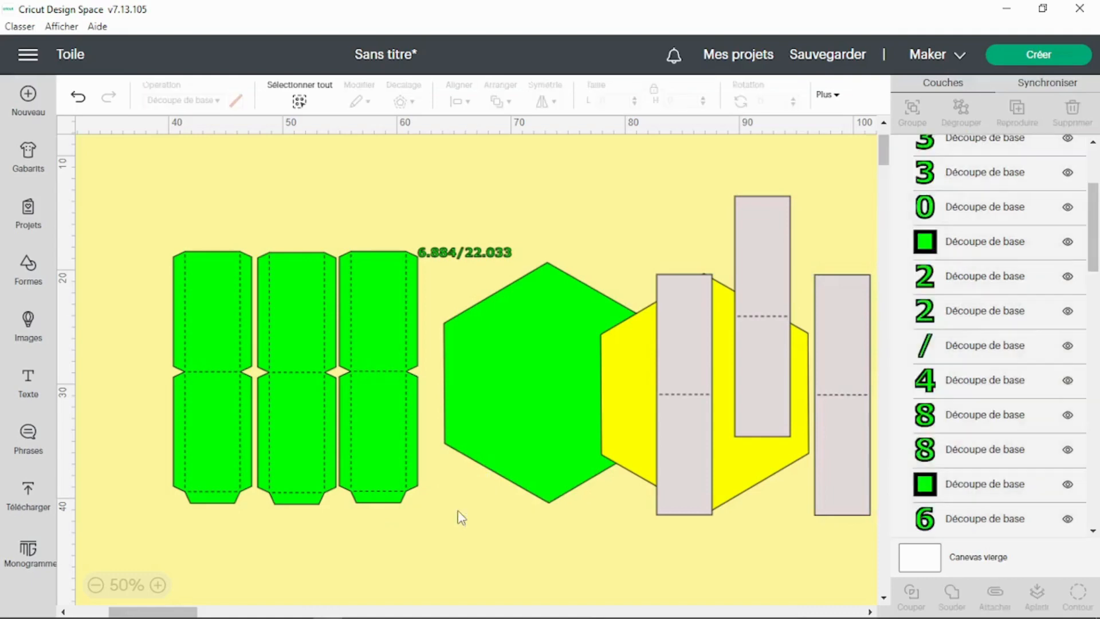
# Step: Select the first two green strips and delete them, keeping only the third strip
pyautogui.click(369, 336)
pyautogui.click(282, 331)
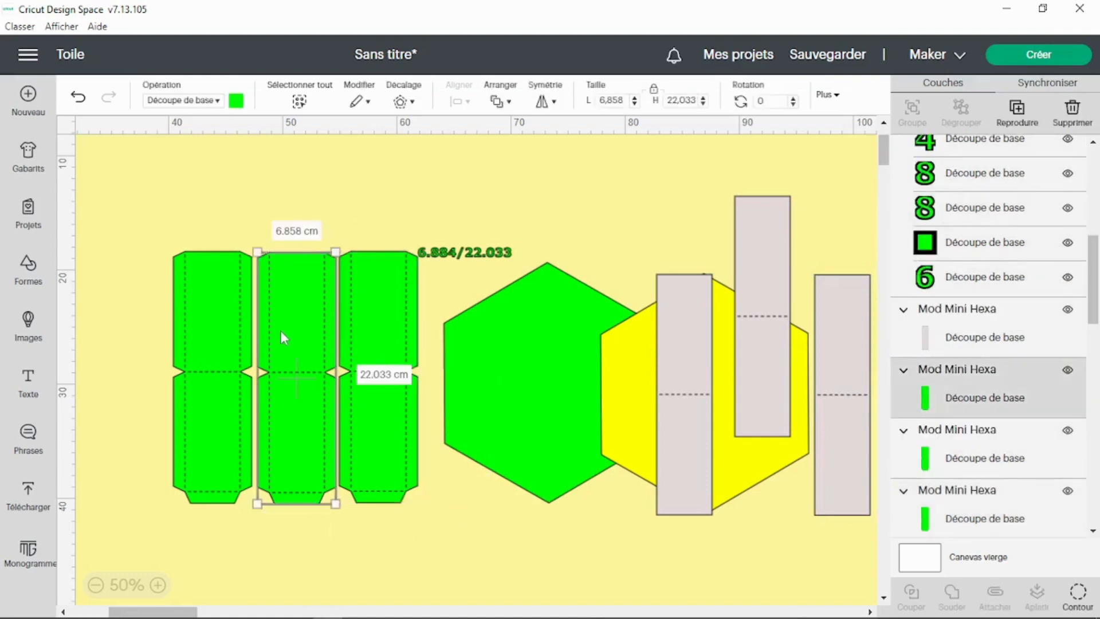
pyautogui.click(192, 329)
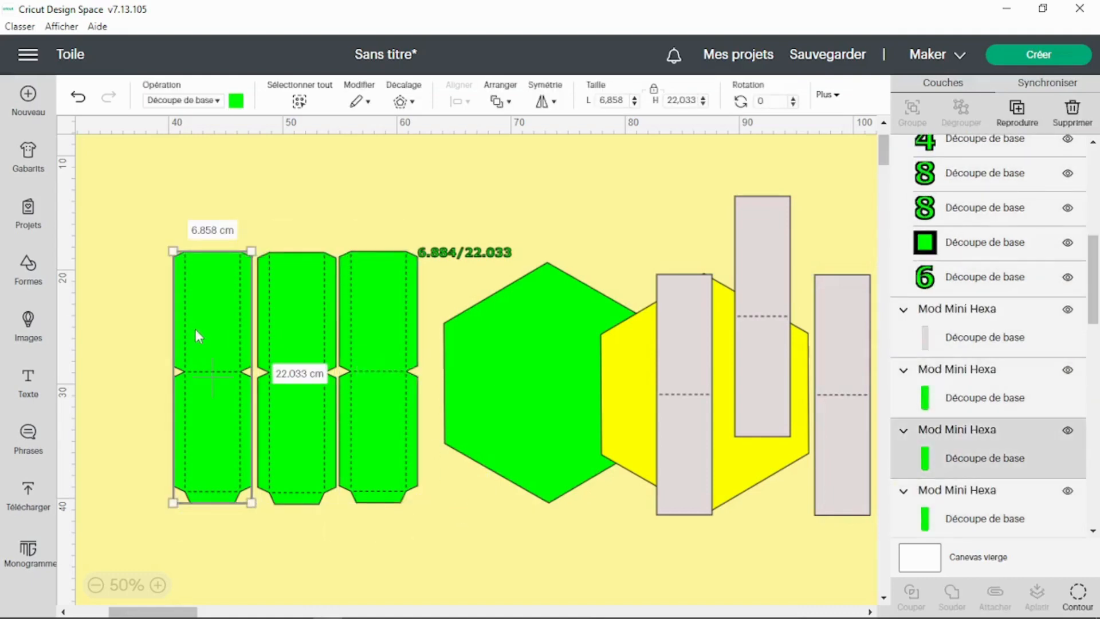
pyautogui.click(308, 315)
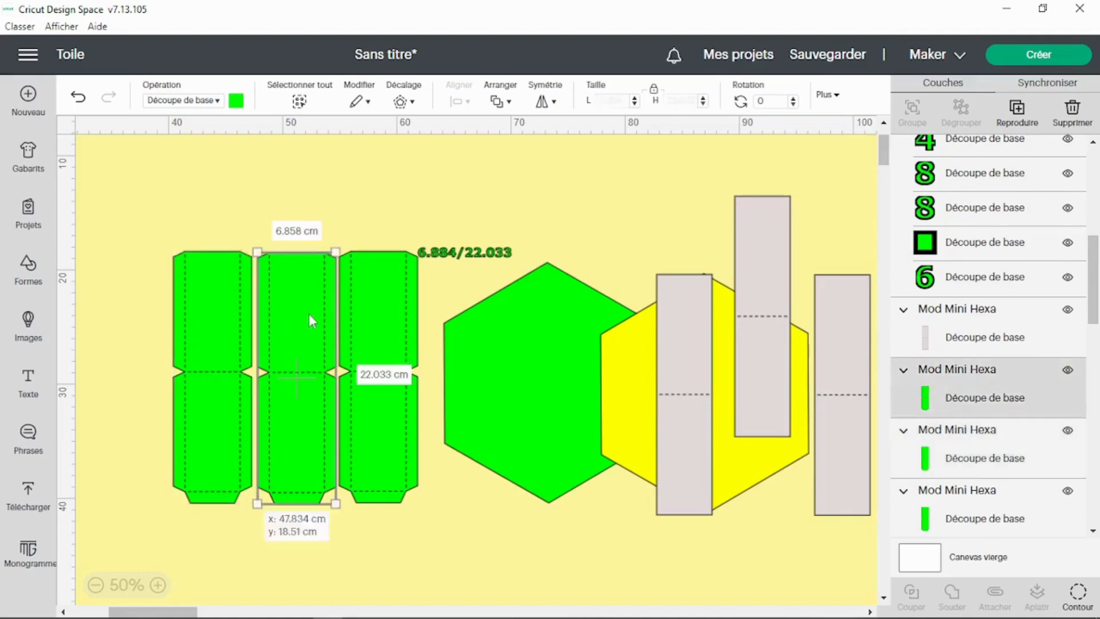
pyautogui.click(368, 314)
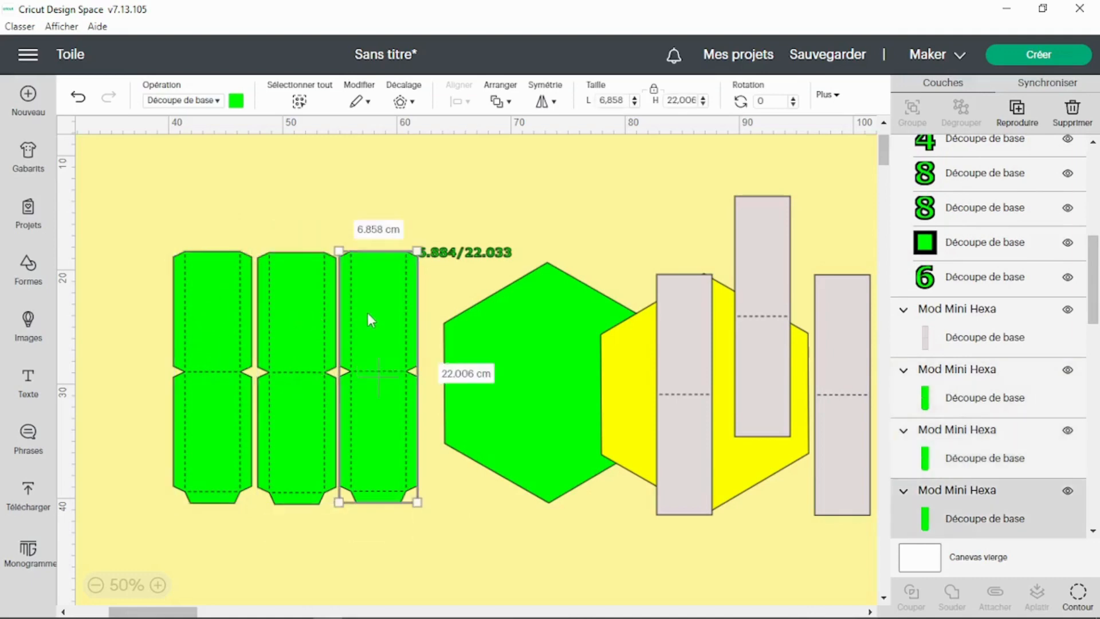
pyautogui.click(315, 319)
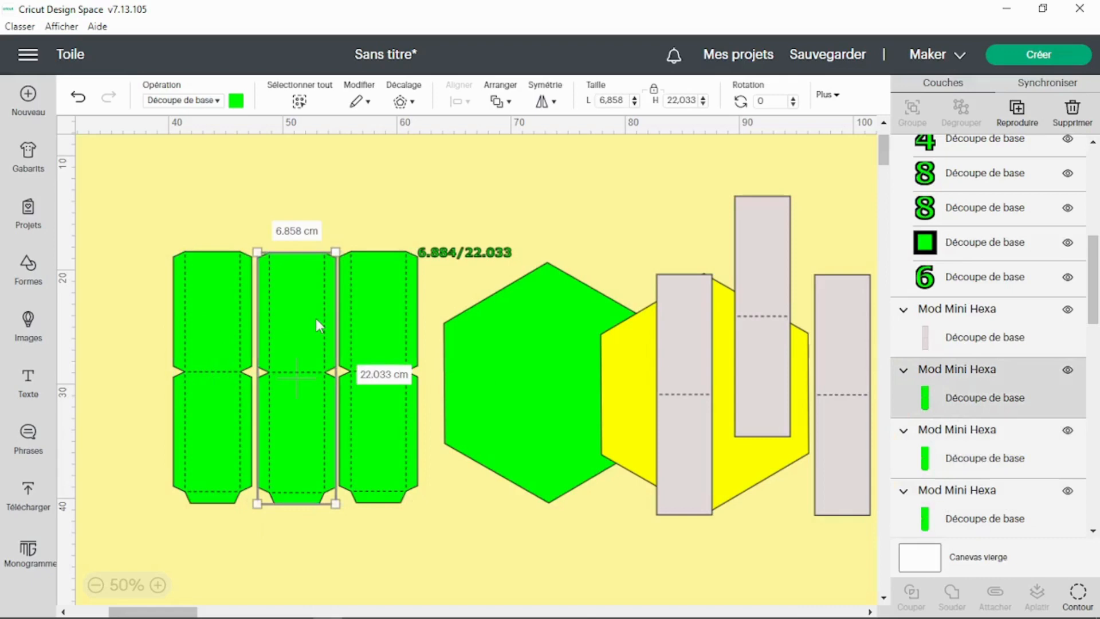
pyautogui.click(224, 331)
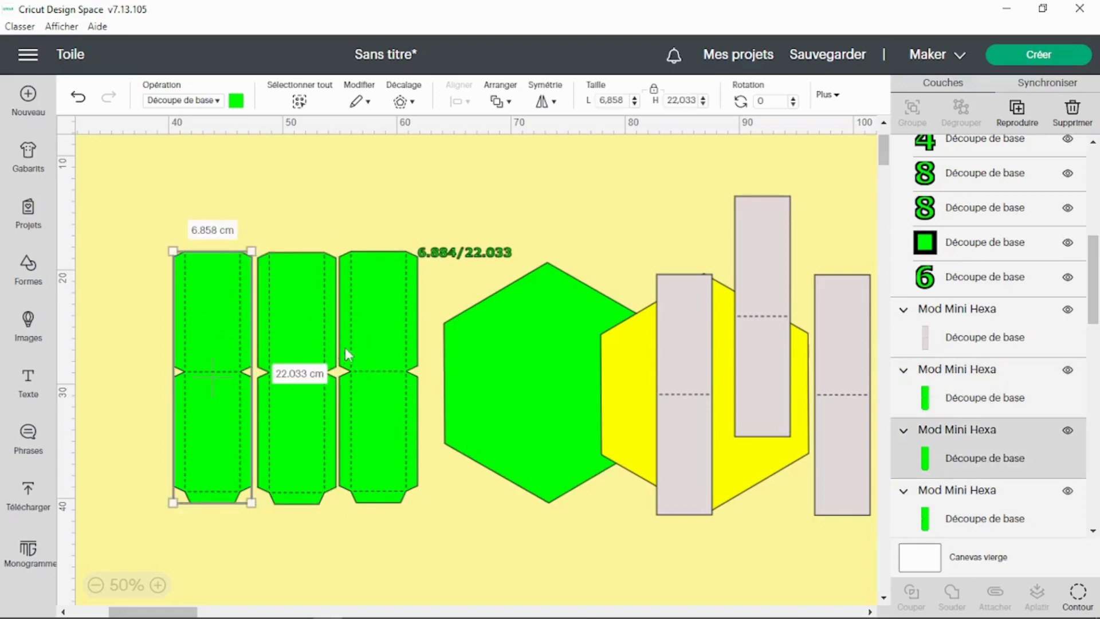
pyautogui.keyDown('shift'); pyautogui.click(304, 316); pyautogui.keyUp('shift')
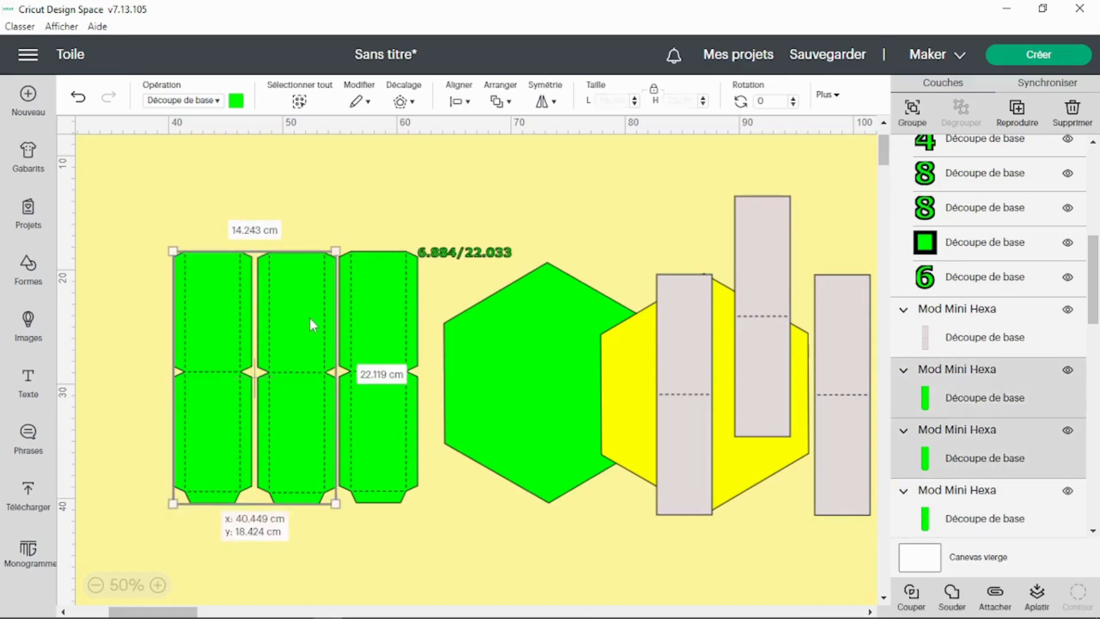
pyautogui.press('Delete')
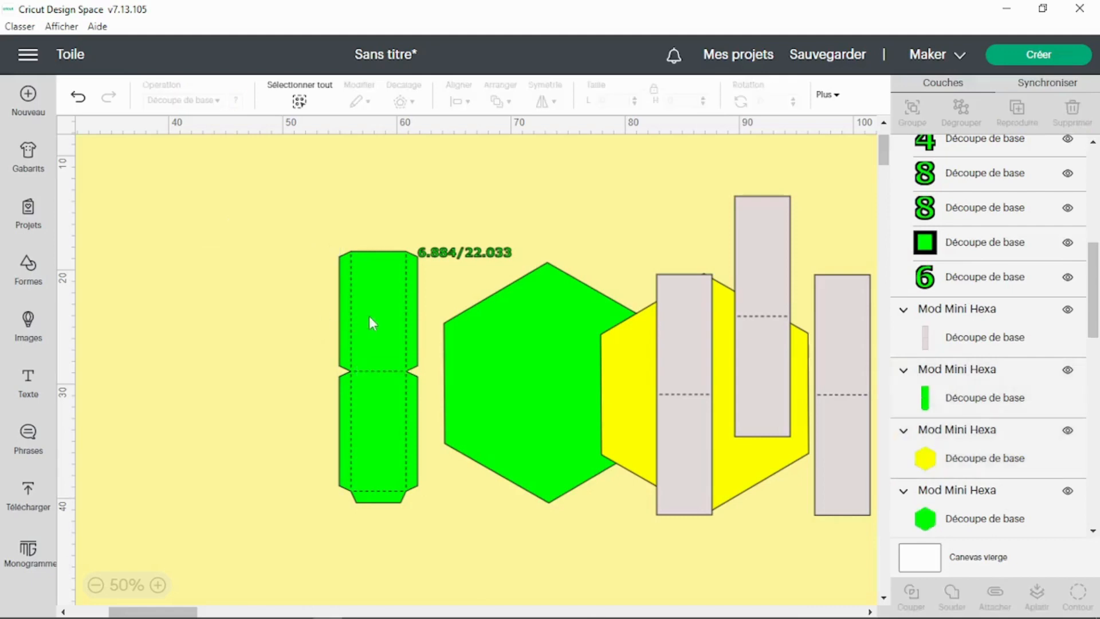
# Step: Move the remaining green strip left and set its size to 6.884 cm wide by 22.09 cm high
pyautogui.moveTo(370, 317); pyautogui.dragTo(325, 316)
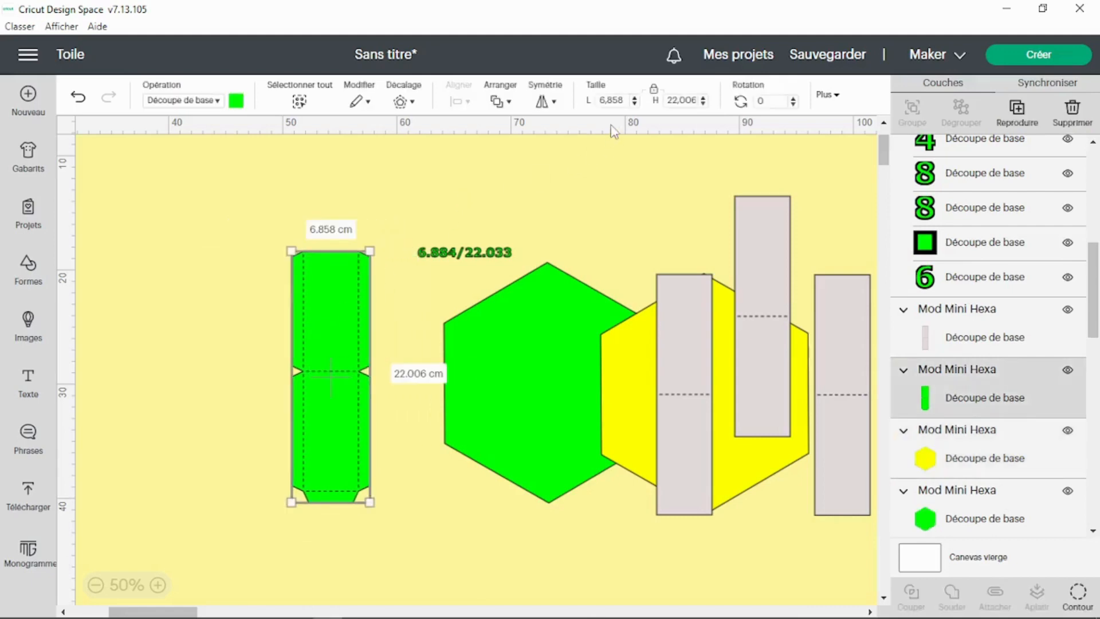
pyautogui.doubleClick(609, 102)
pyautogui.write('6')
pyautogui.press('Tab')
pyautogui.write('22,09')
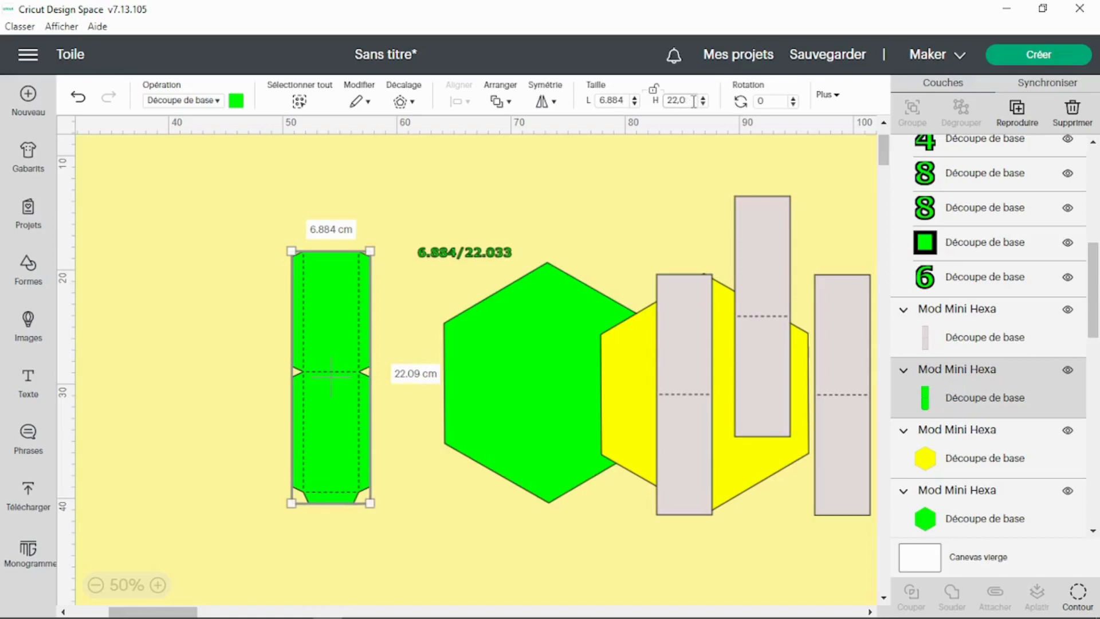
pyautogui.press('Return')
# Step: Duplicate the green strip twice and line the three copies up side by side
pyautogui.rightClick(352, 287)
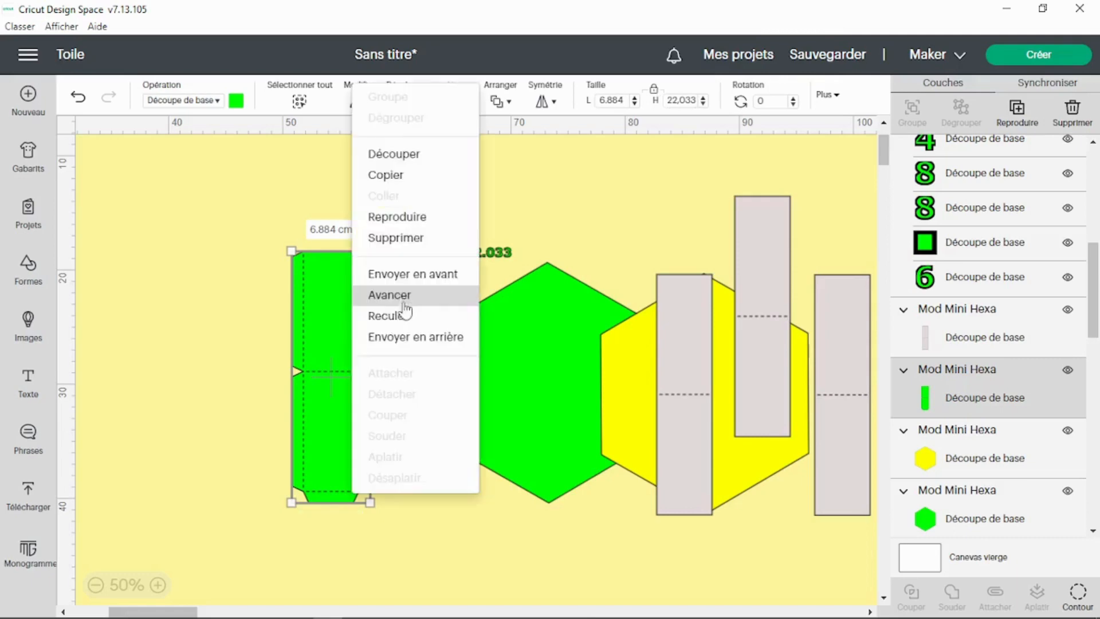
pyautogui.click(402, 220)
pyautogui.rightClick(342, 323)
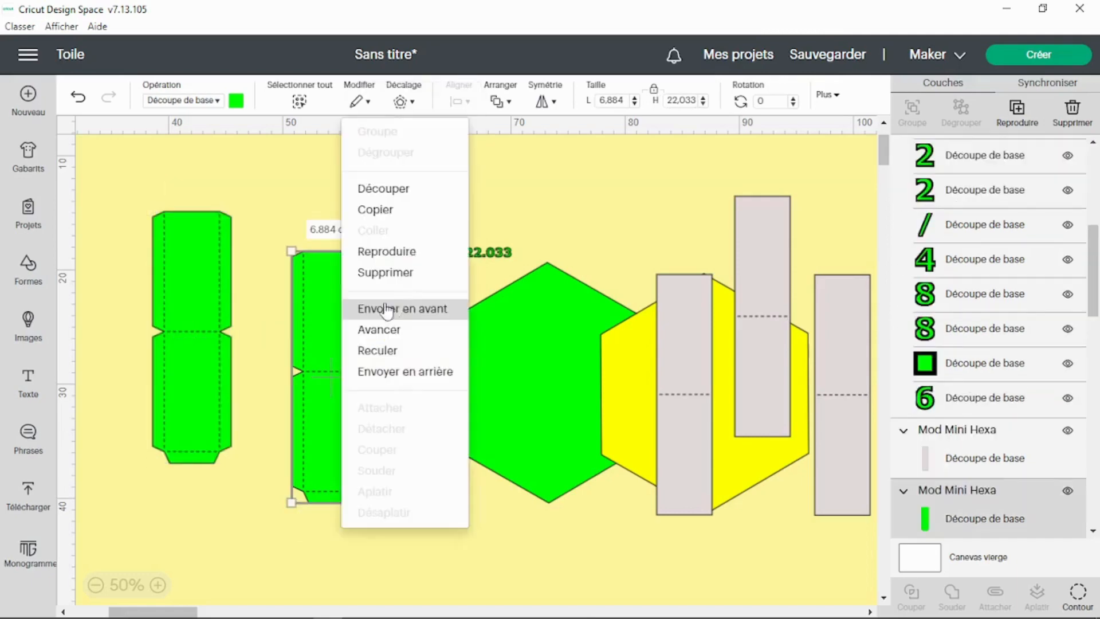
pyautogui.click(402, 251)
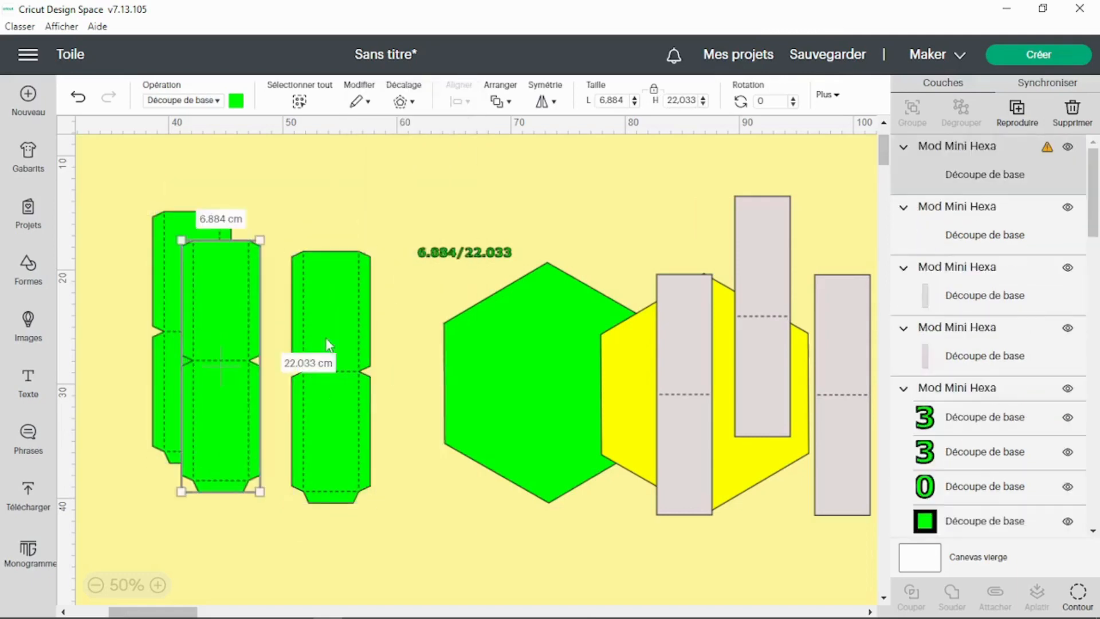
pyautogui.moveTo(247, 329); pyautogui.dragTo(136, 333)
pyautogui.moveTo(300, 351); pyautogui.dragTo(294, 342)
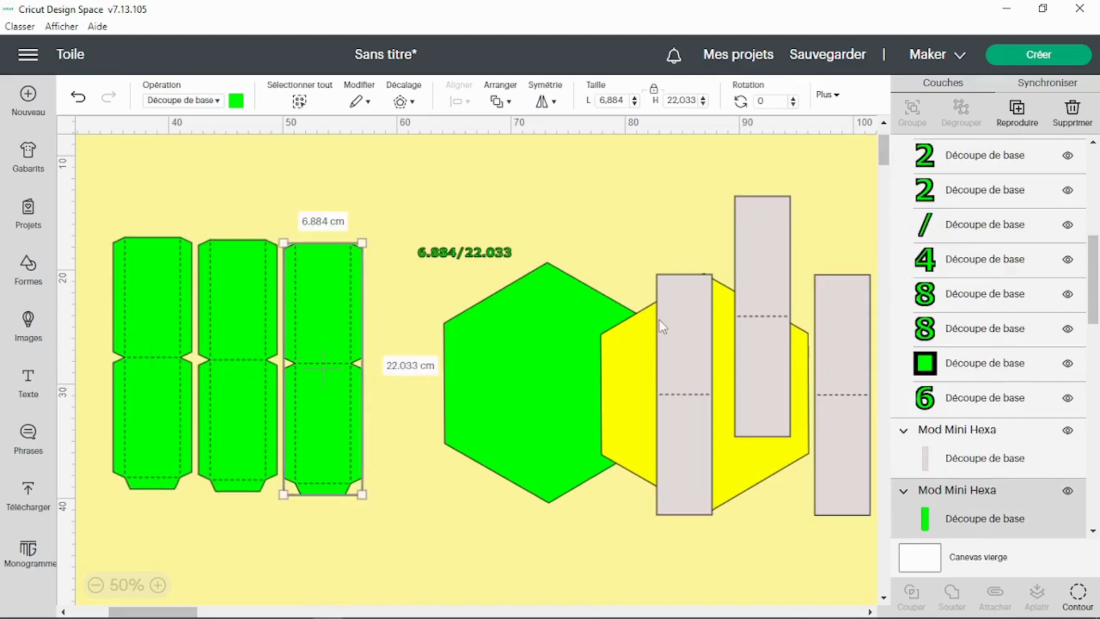
# Step: Place the grey panels back over the green strips
pyautogui.moveTo(671, 342); pyautogui.dragTo(321, 314)
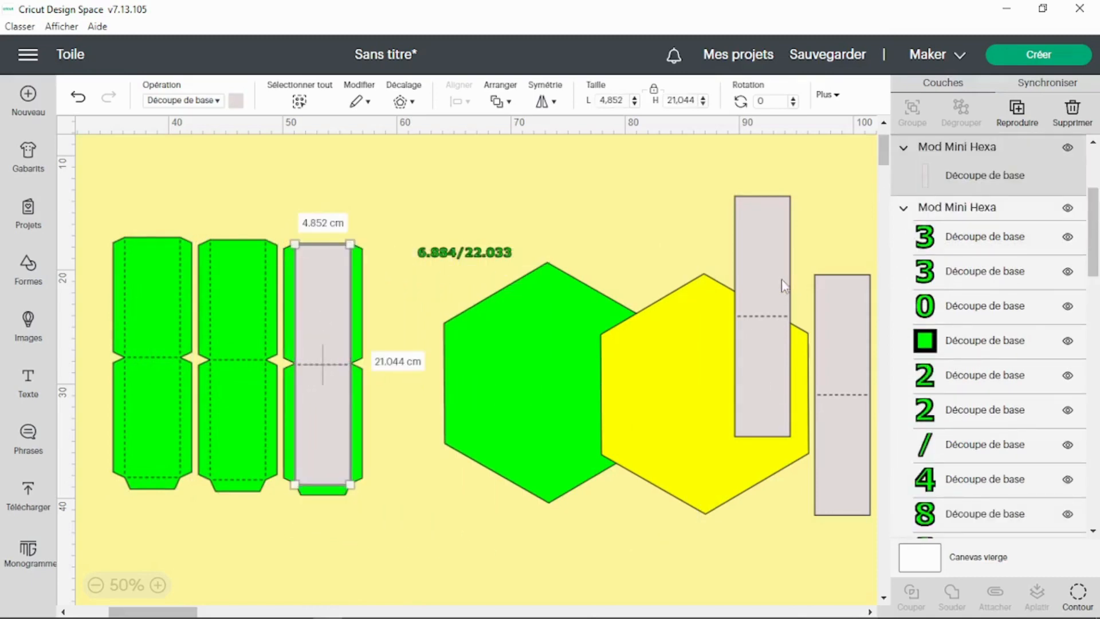
pyautogui.moveTo(782, 281); pyautogui.dragTo(671, 376)
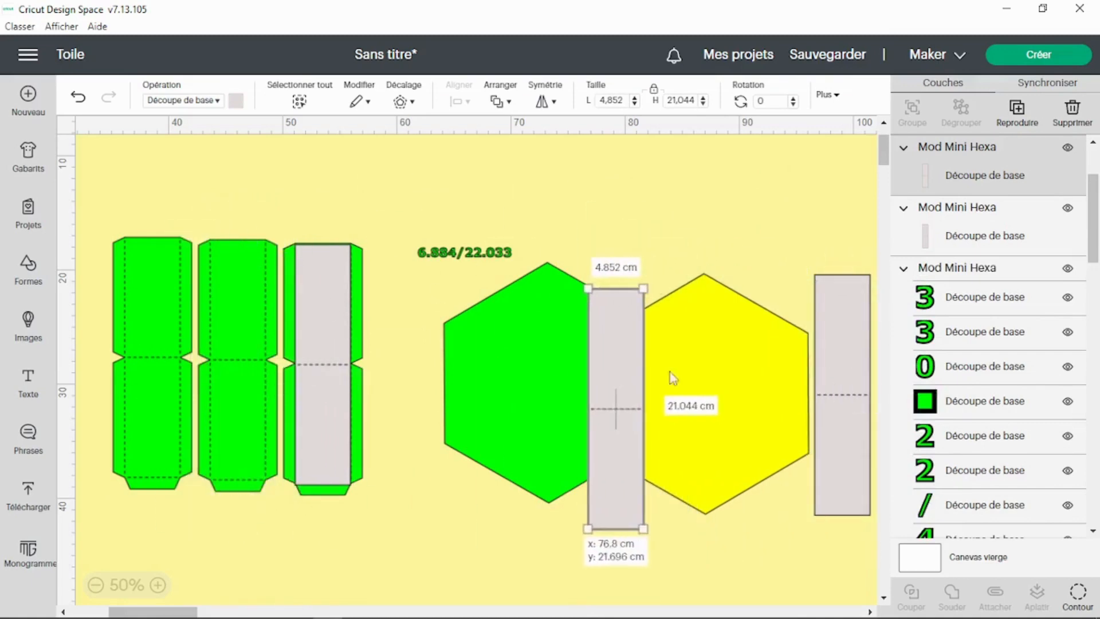
pyautogui.moveTo(830, 376); pyautogui.dragTo(441, 385)
pyautogui.moveTo(616, 385); pyautogui.dragTo(524, 385)
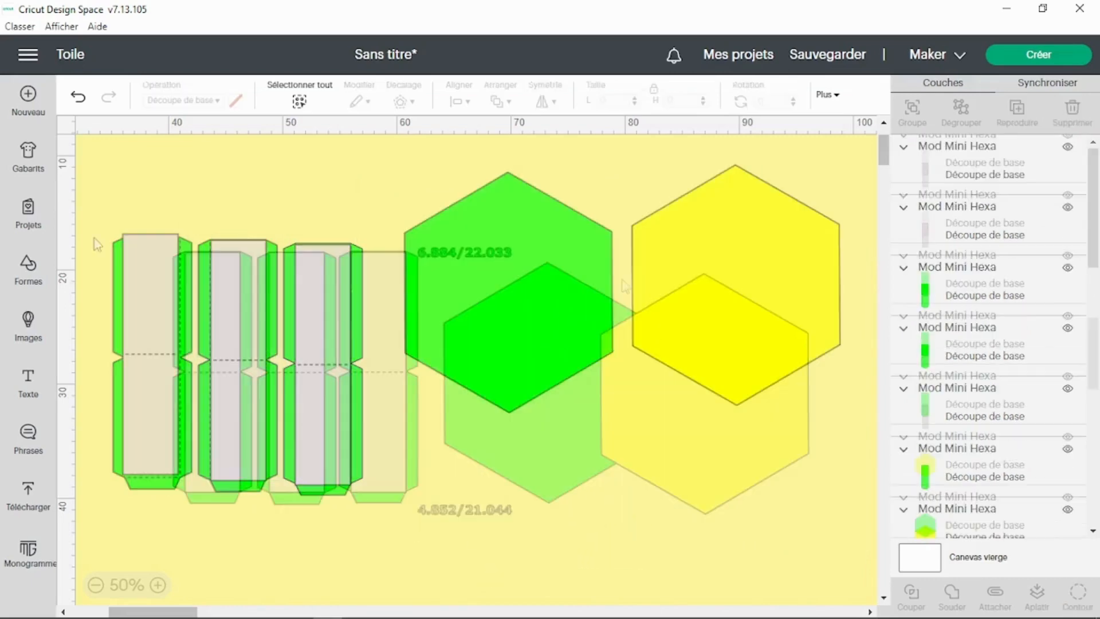
# Step: Select the assembled mini template pieces and move them aside toward the lower right of the canvas
pyautogui.moveTo(82, 208); pyautogui.dragTo(373, 539)
pyautogui.moveTo(344, 437); pyautogui.dragTo(715, 373)
pyautogui.click(393, 169)
pyautogui.moveTo(373, 155); pyautogui.dragTo(852, 442)
pyautogui.rightClick(716, 281)
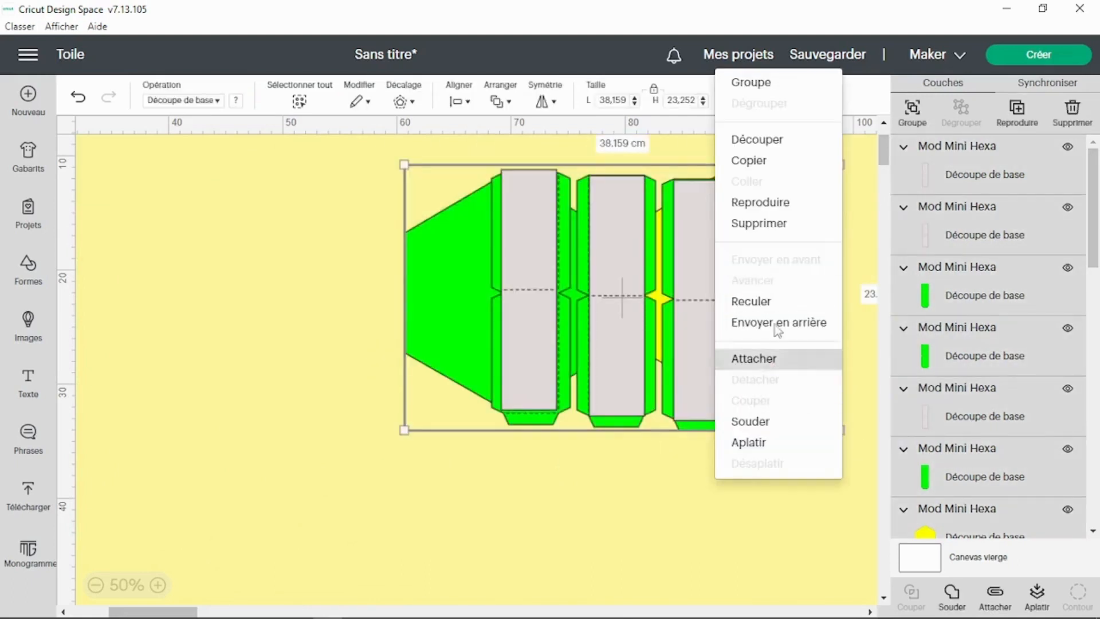
pyautogui.click(778, 93)
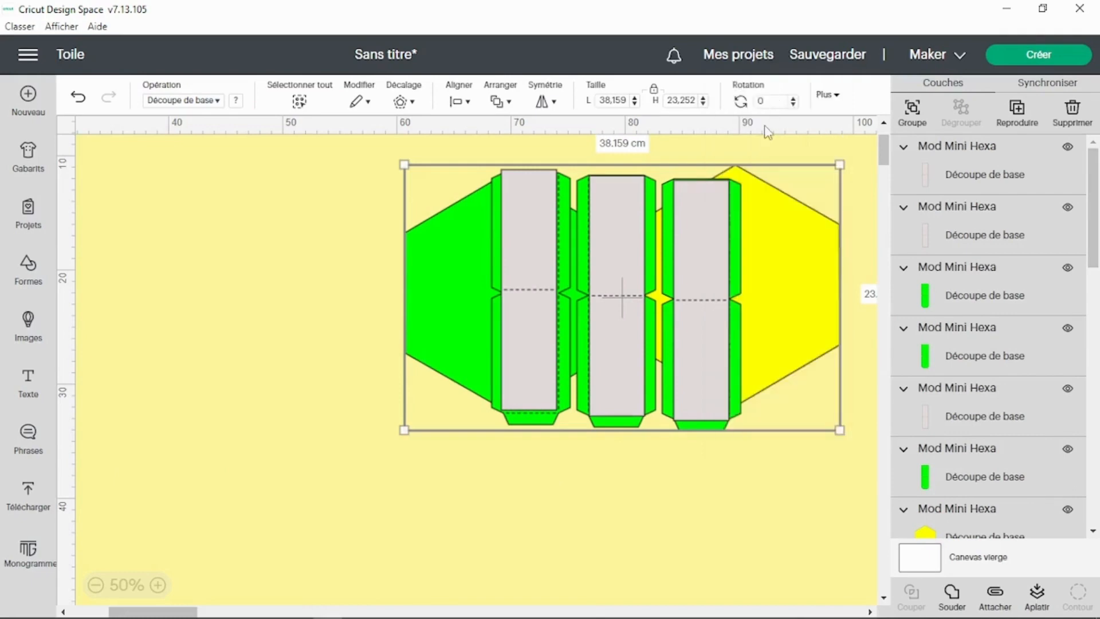
pyautogui.moveTo(695, 321); pyautogui.dragTo(1044, 571)
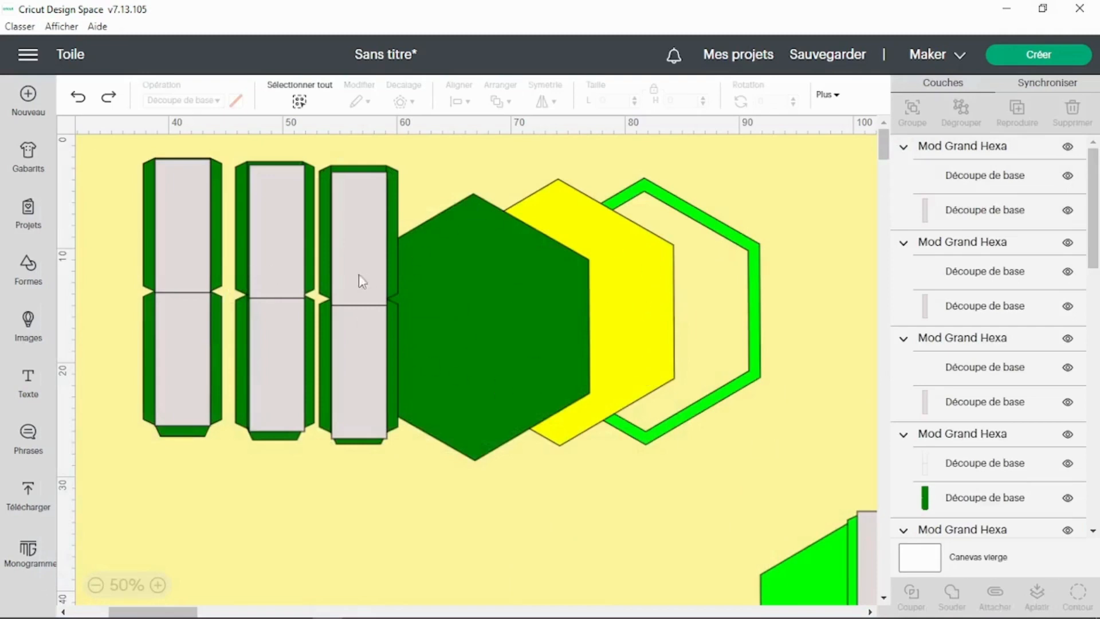
# Step: Drag the three grey panels of the large template off their dark green strips to the right
pyautogui.moveTo(348, 246); pyautogui.dragTo(711, 234)
pyautogui.moveTo(278, 292); pyautogui.dragTo(638, 294)
pyautogui.moveTo(192, 296); pyautogui.dragTo(570, 295)
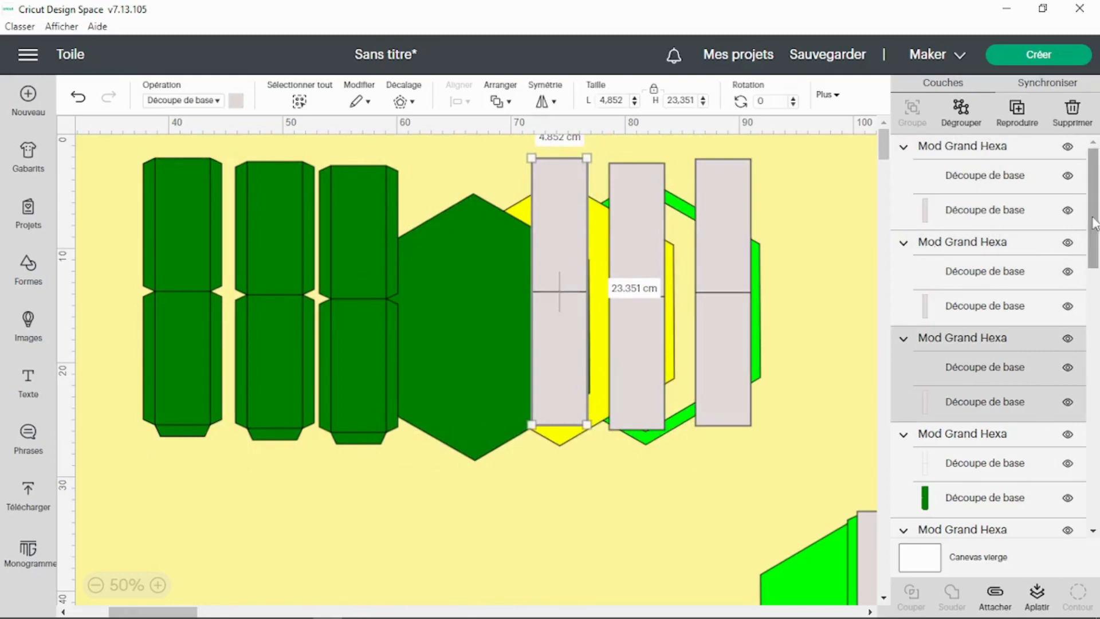
# Step: Change the fold lines of the large template's strips and grey panels from basic cut to Score
pyautogui.moveTo(1095, 232); pyautogui.dragTo(1096, 274)
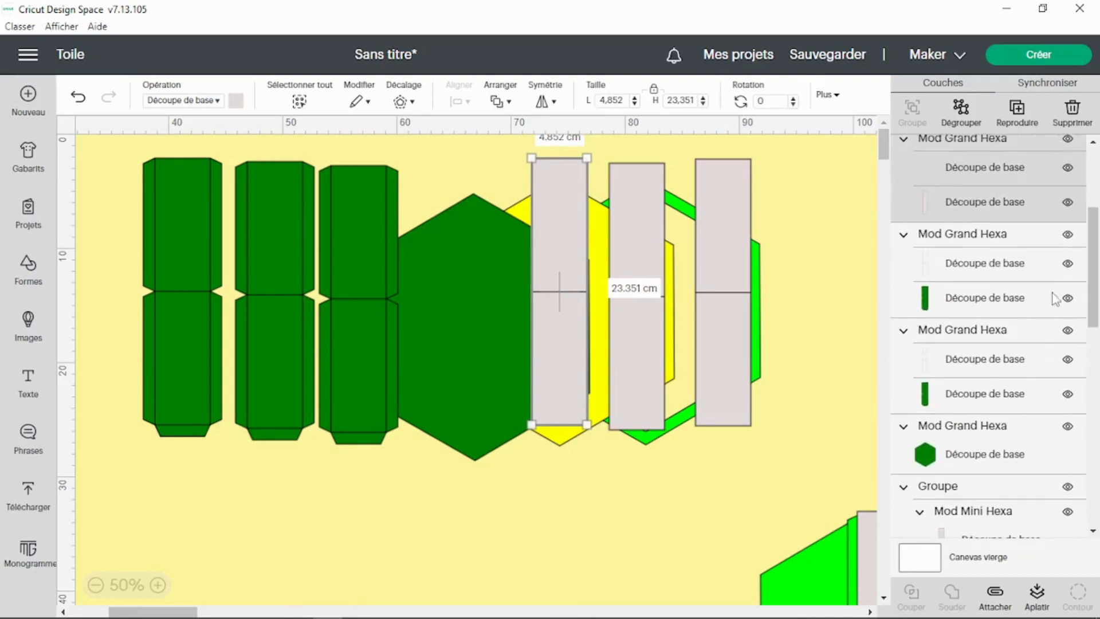
pyautogui.click(1008, 360)
pyautogui.keyDown('shift'); pyautogui.click(1006, 263); pyautogui.keyUp('shift')
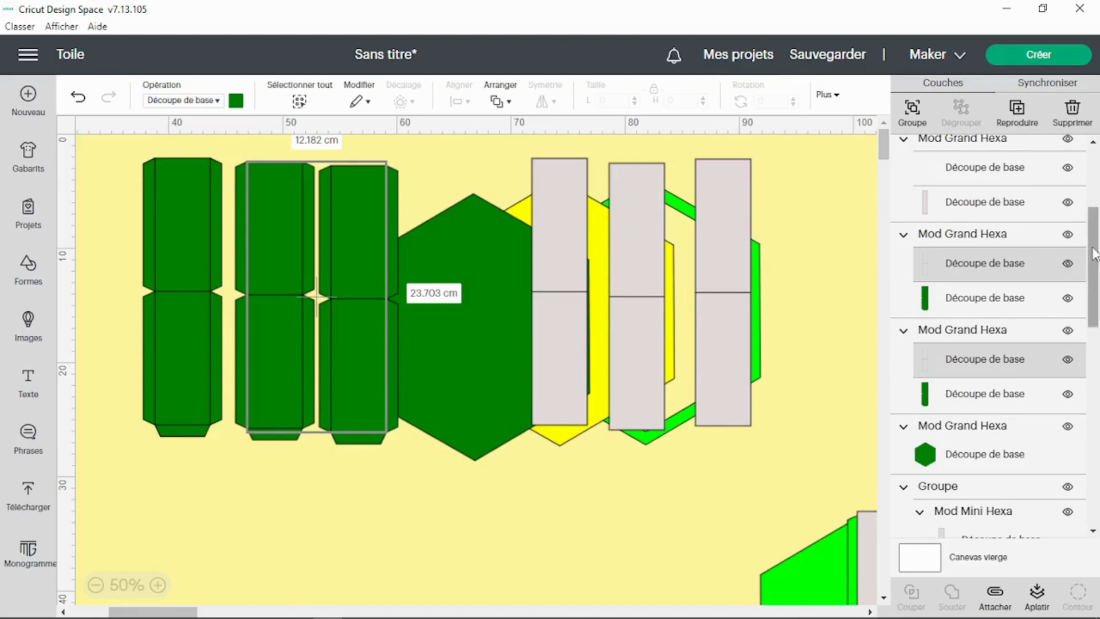
pyautogui.moveTo(1095, 250); pyautogui.dragTo(1086, 194)
pyautogui.keyDown('shift'); pyautogui.click(1004, 289); pyautogui.keyUp('shift')
pyautogui.keyDown('shift'); pyautogui.click(981, 195); pyautogui.keyUp('shift')
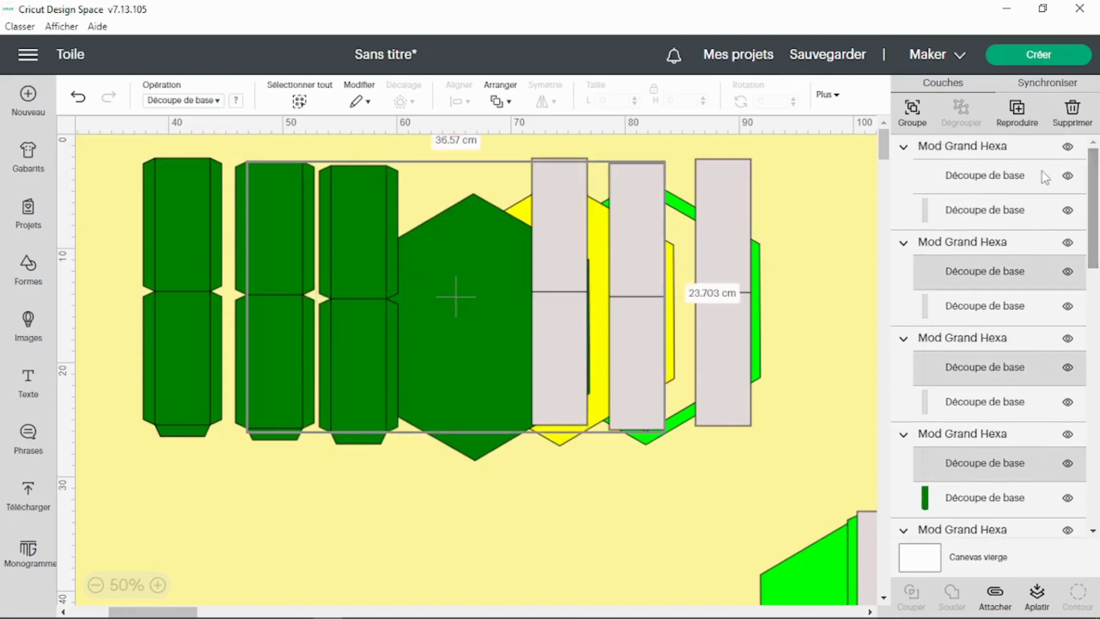
pyautogui.keyDown('shift'); pyautogui.click(1034, 177); pyautogui.keyUp('shift')
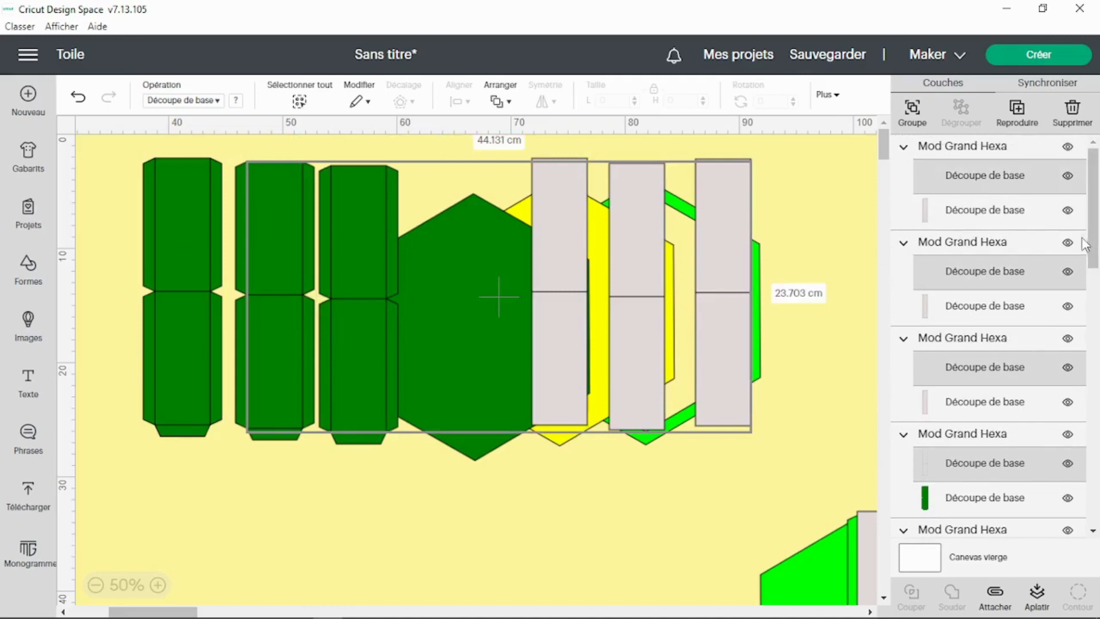
pyautogui.moveTo(1092, 217); pyautogui.dragTo(1094, 275)
pyautogui.moveTo(1095, 328); pyautogui.dragTo(1095, 470)
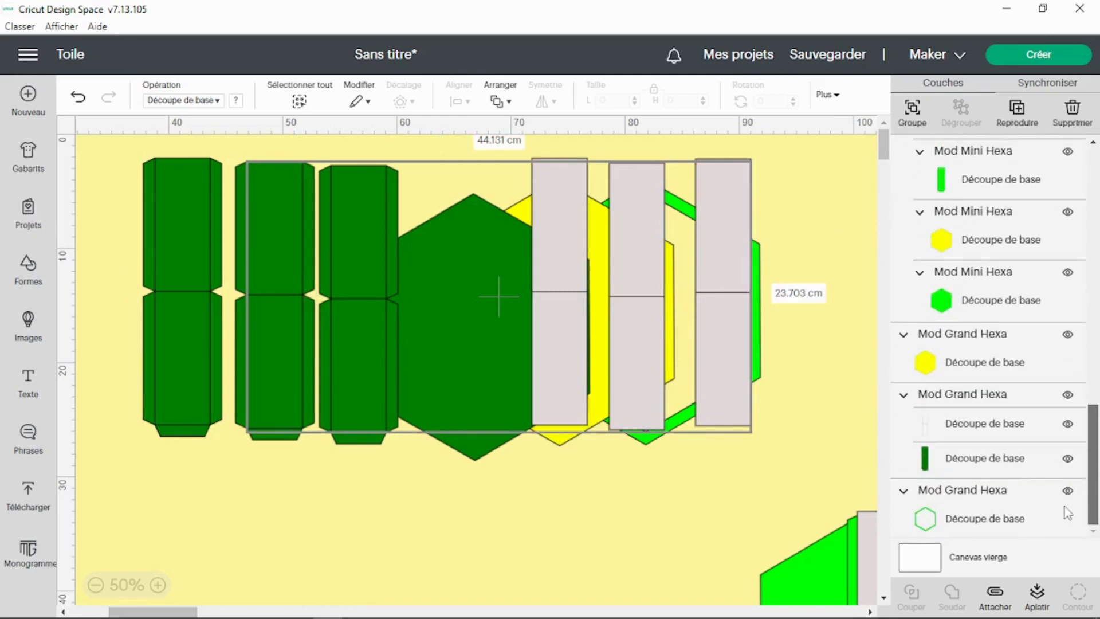
pyautogui.keyDown('shift'); pyautogui.click(962, 427); pyautogui.keyUp('shift')
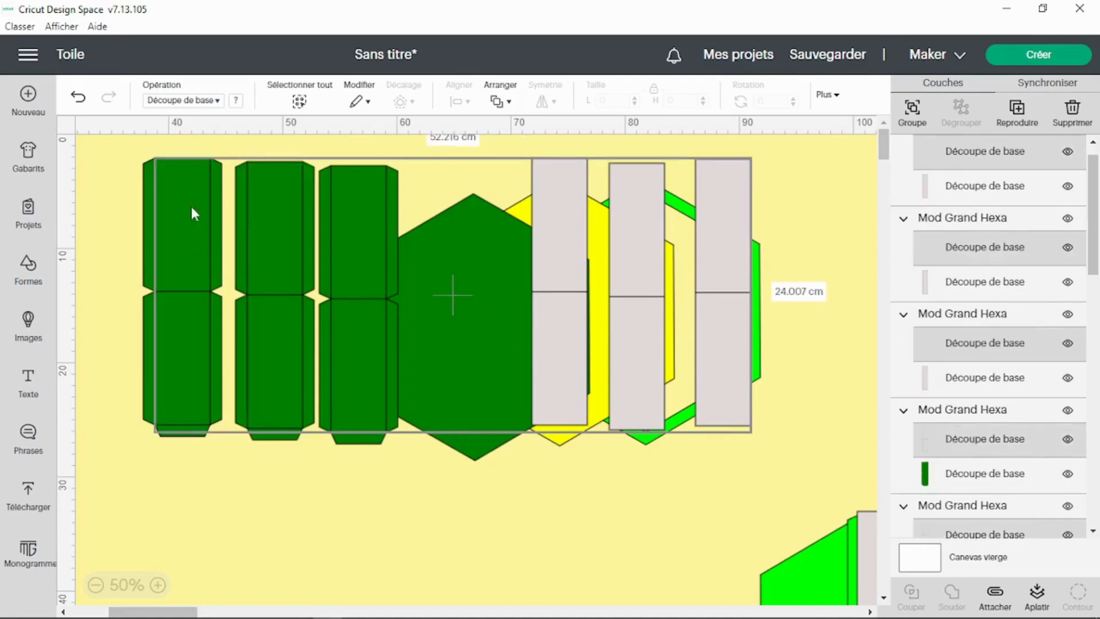
pyautogui.click(213, 102)
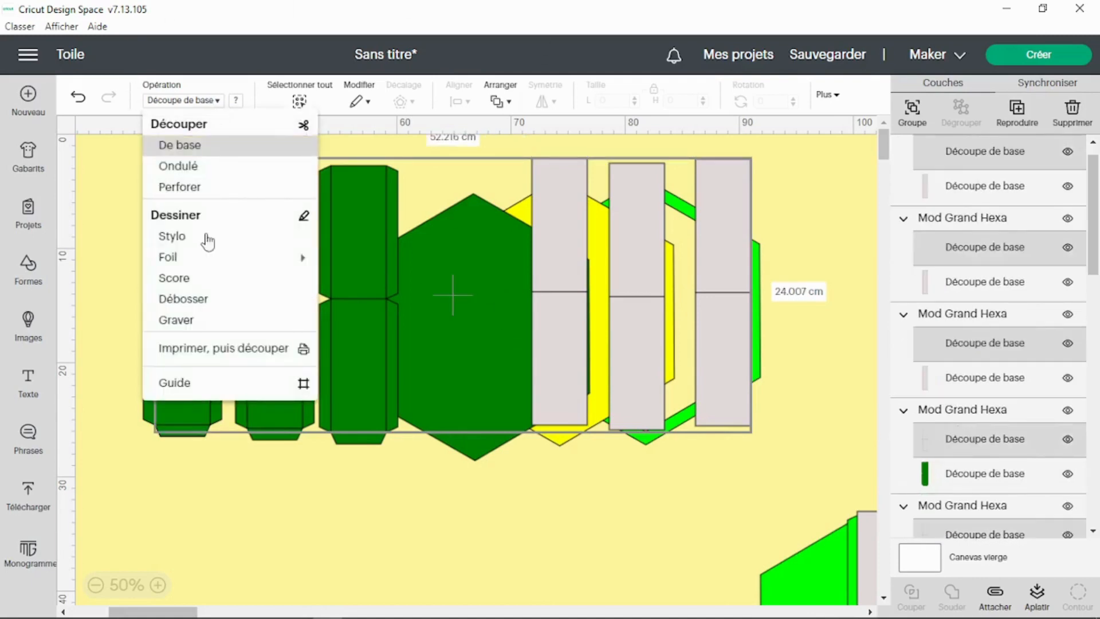
pyautogui.click(201, 277)
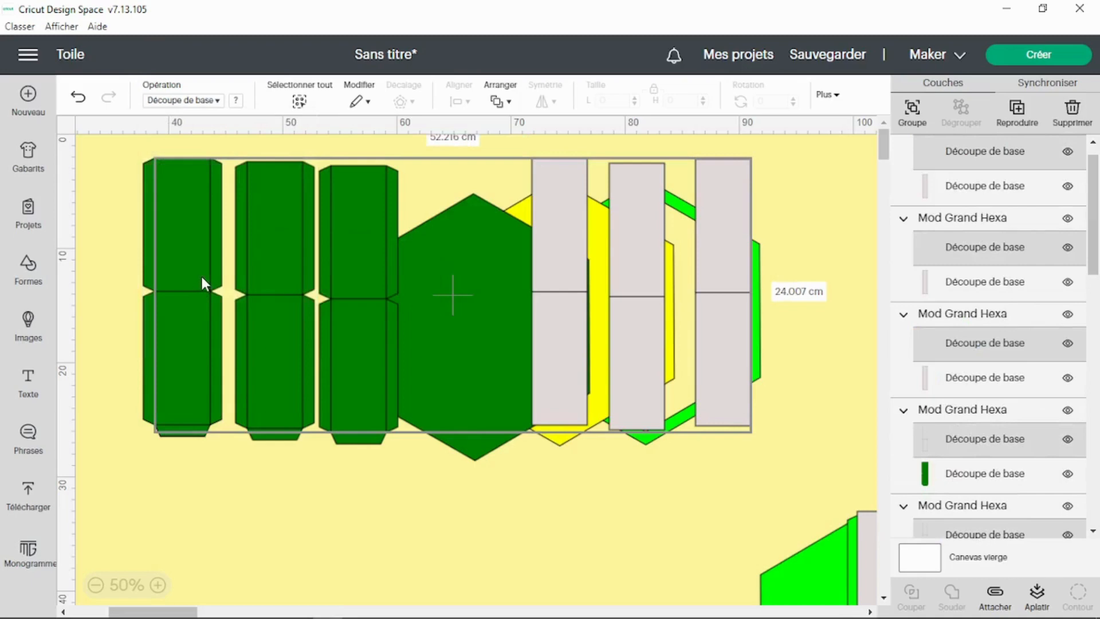
pyautogui.click(403, 483)
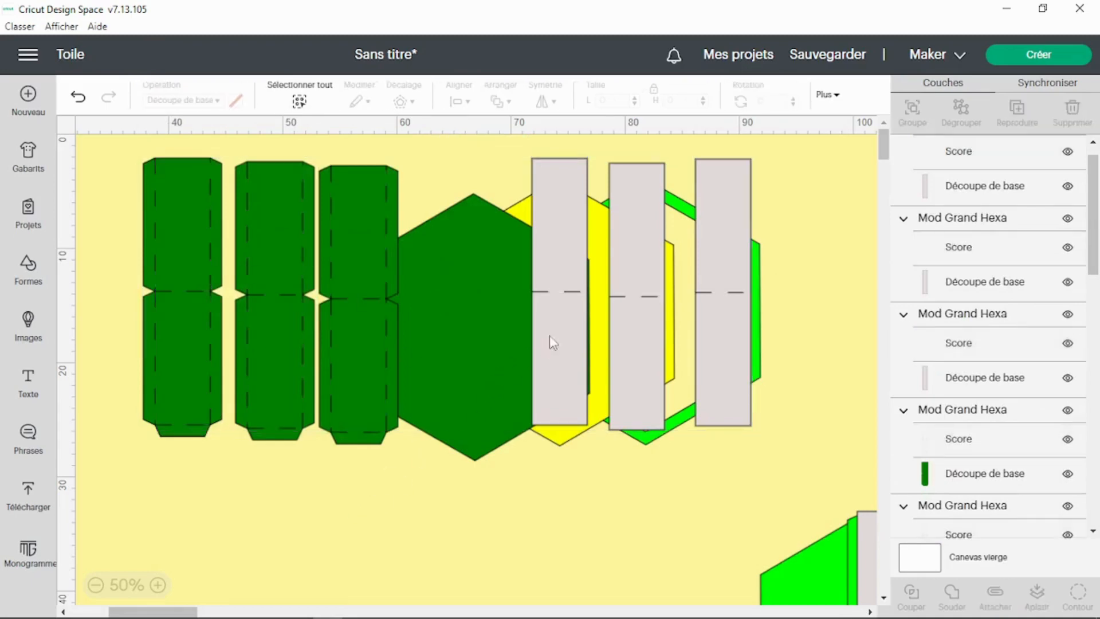
# Step: Move the three scored grey panels back onto the dark green strips of the large template
pyautogui.moveTo(582, 333); pyautogui.dragTo(185, 340)
pyautogui.moveTo(668, 342); pyautogui.dragTo(324, 350)
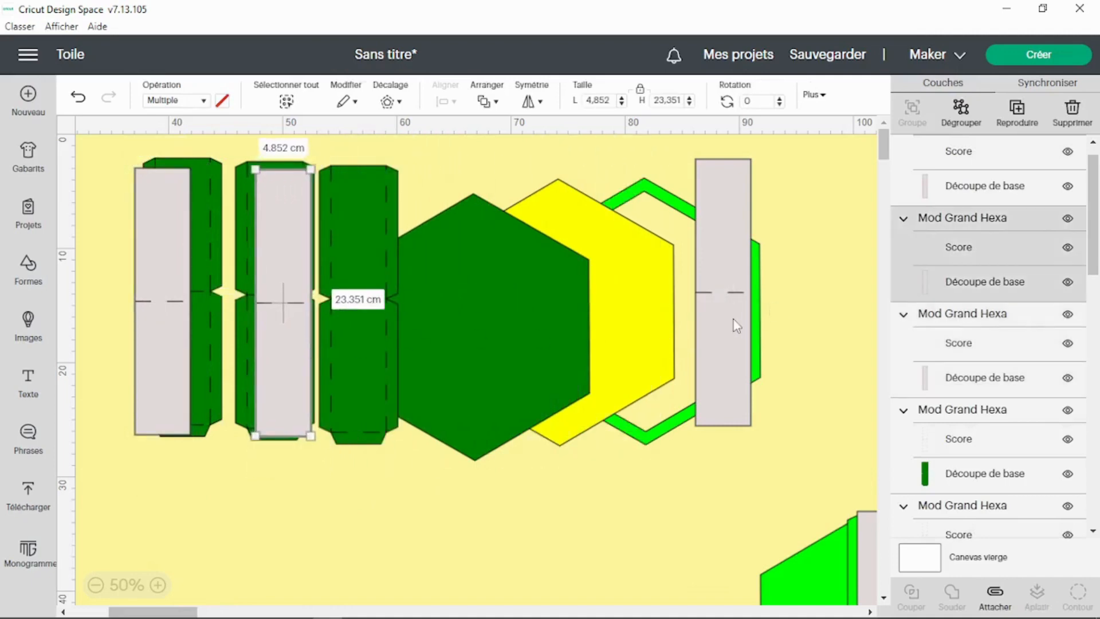
pyautogui.moveTo(733, 318); pyautogui.dragTo(390, 322)
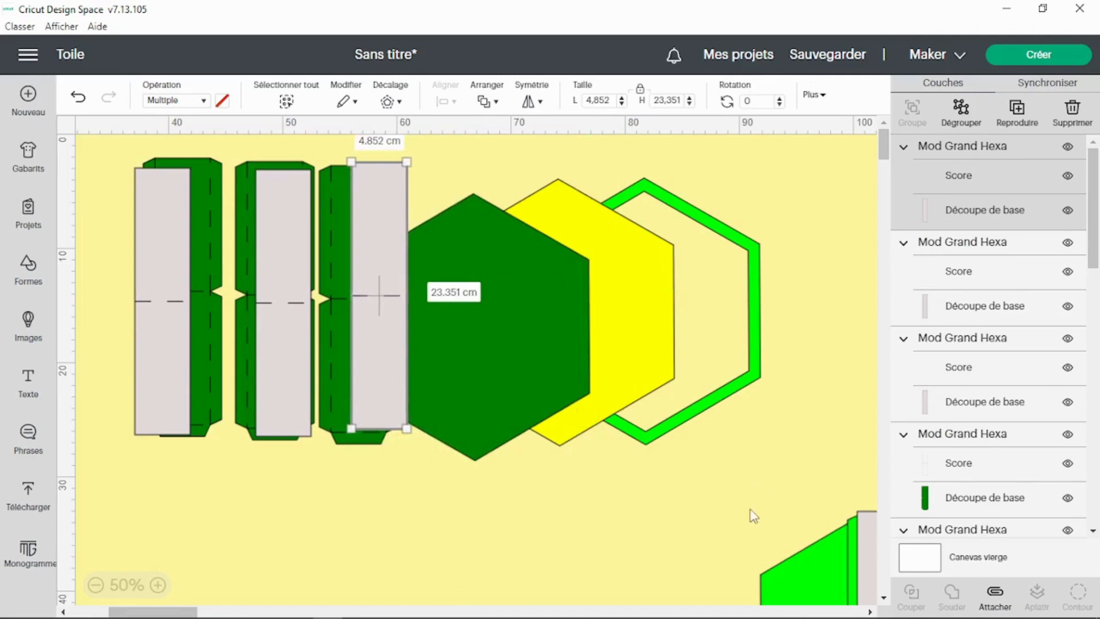
# Step: Move the mini template group up so it sits just below the large template pieces
pyautogui.moveTo(777, 583); pyautogui.dragTo(292, 533)
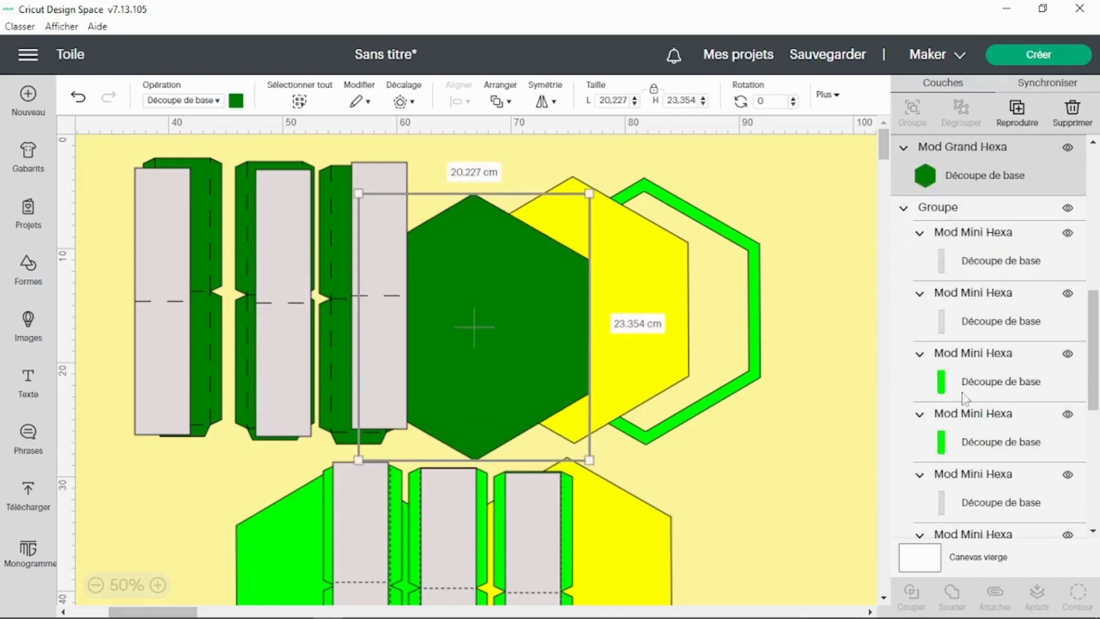
pyautogui.click(759, 426)
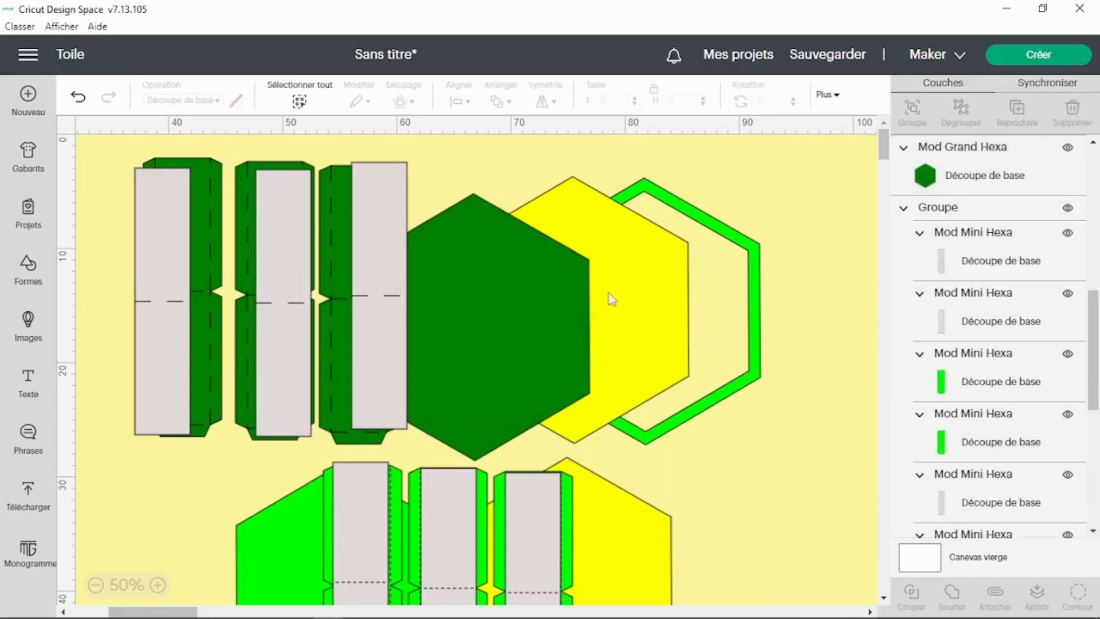
# Step: Nudge the large yellow hexagon slightly left, then select the light green hexagon frame for repositioning
pyautogui.moveTo(609, 296); pyautogui.dragTo(599, 298)
pyautogui.click(457, 319)
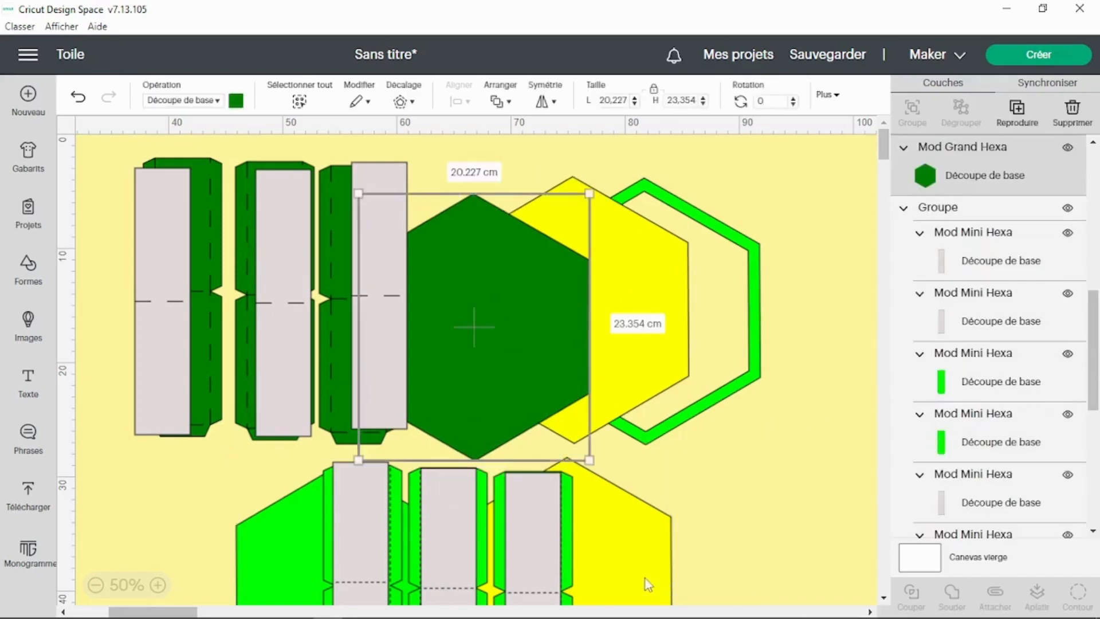
pyautogui.click(354, 553)
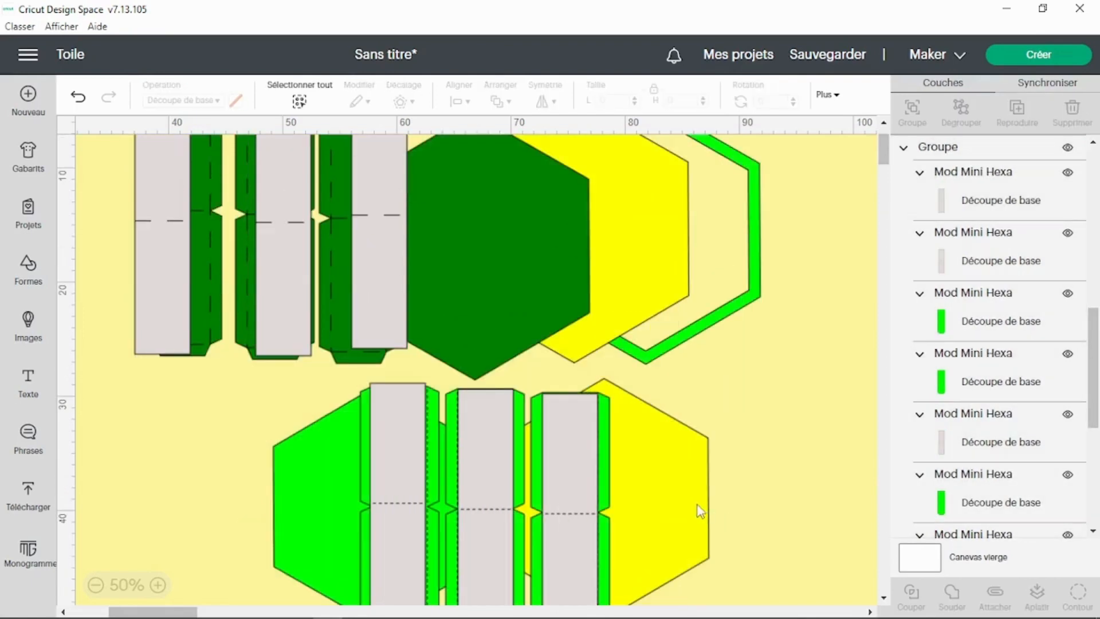
pyautogui.click(692, 500)
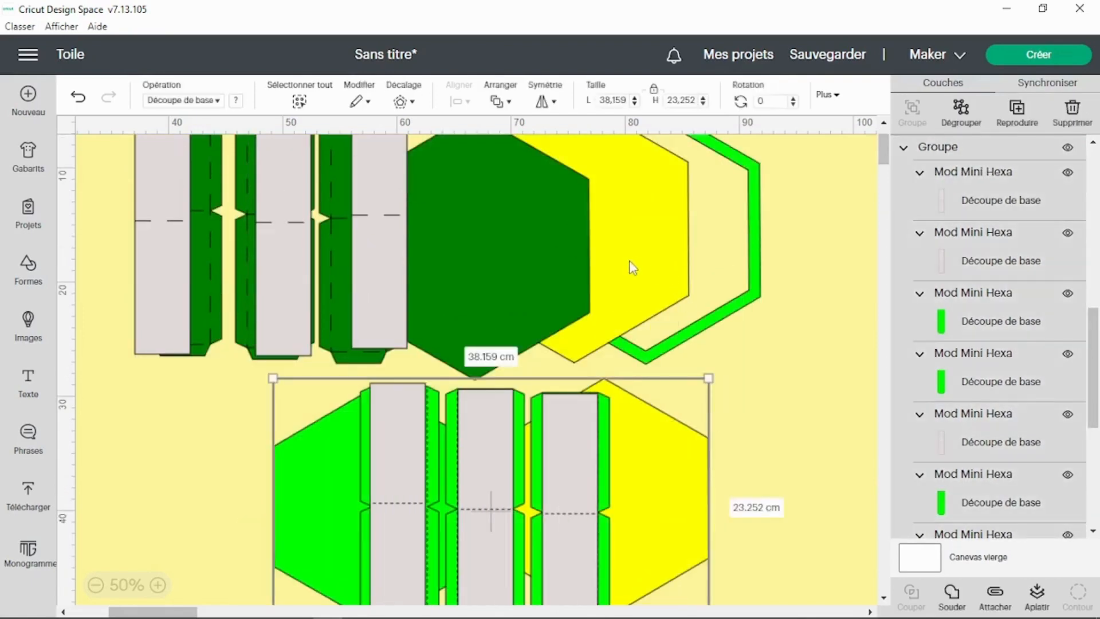
pyautogui.click(525, 275)
pyautogui.click(722, 312)
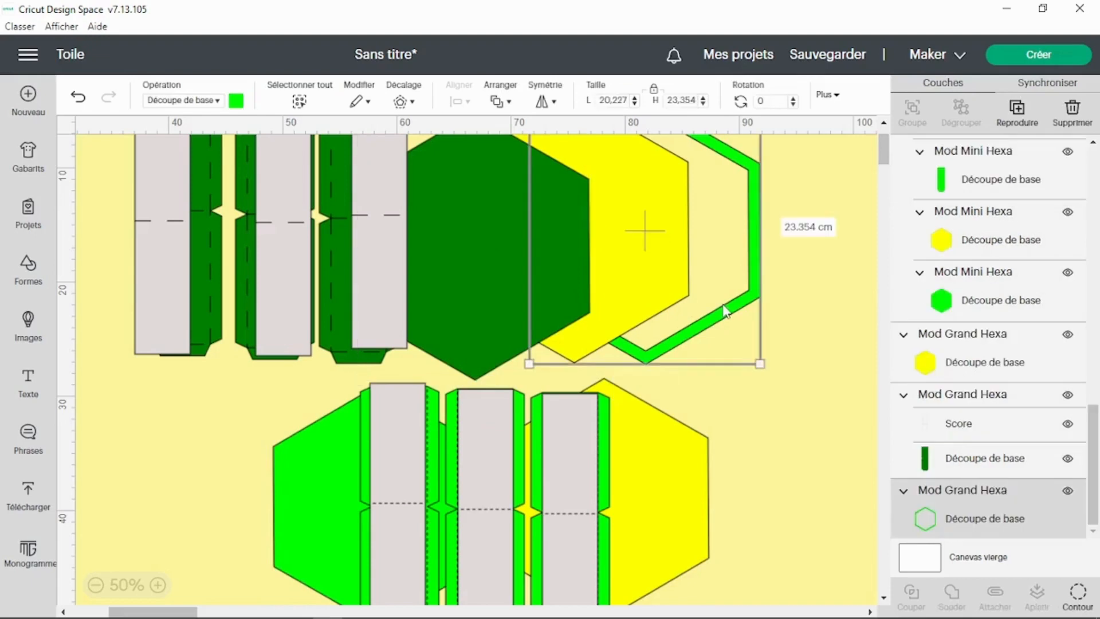